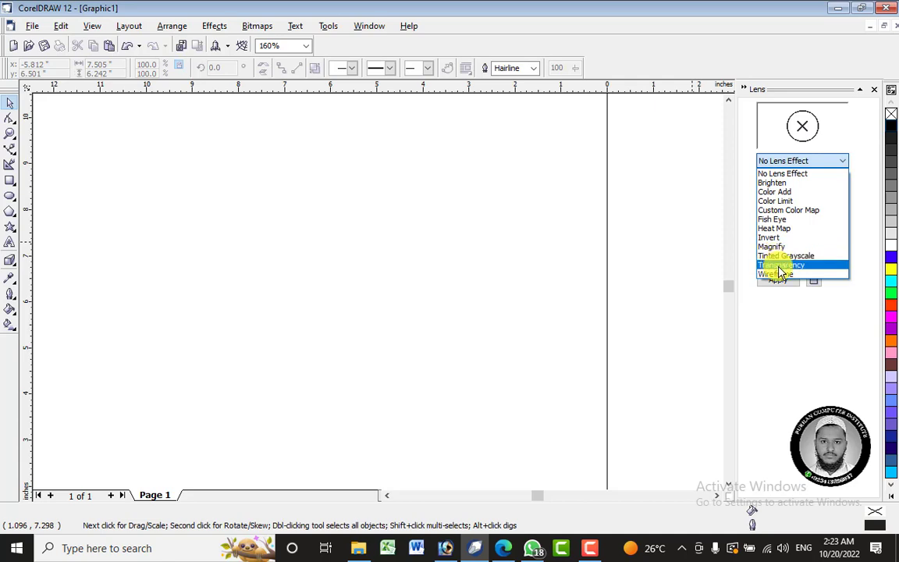
# Bring the first tiger cricket-logo PNG from the Desktop folder onto the CorelDRAW drawing area.
pyautogui.click(797, 316)
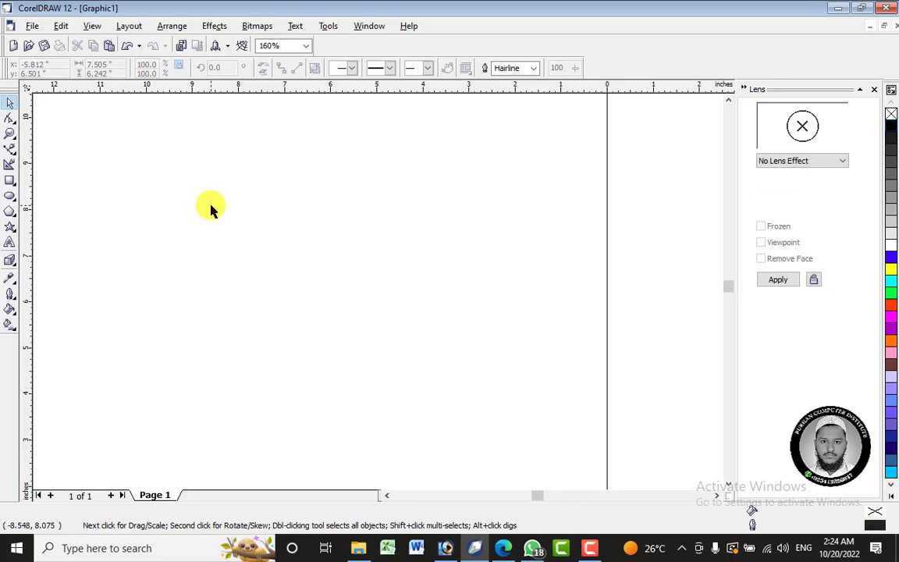
pyautogui.click(358, 548)
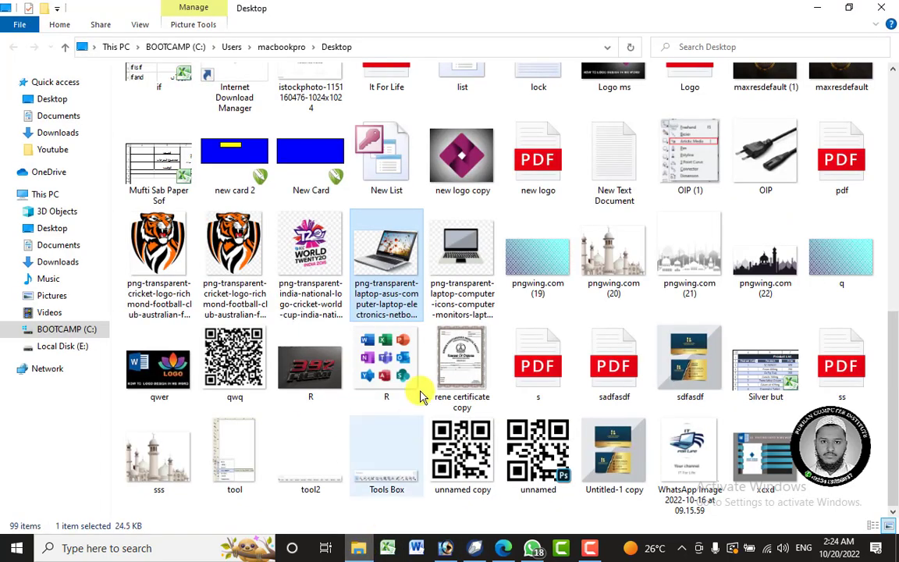
pyautogui.scroll(3, 551, 356)
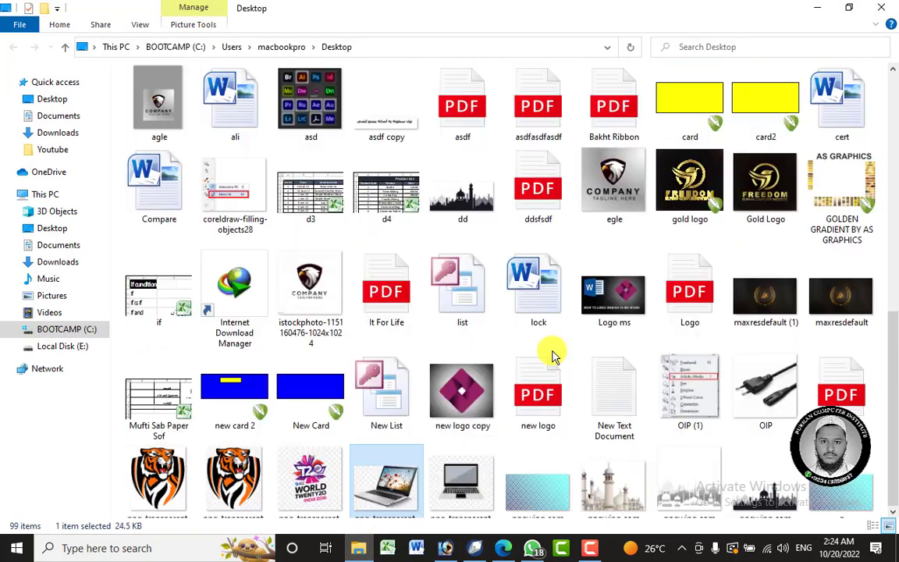
pyautogui.scroll(4, 551, 356)
pyautogui.scroll(-7, 538, 345)
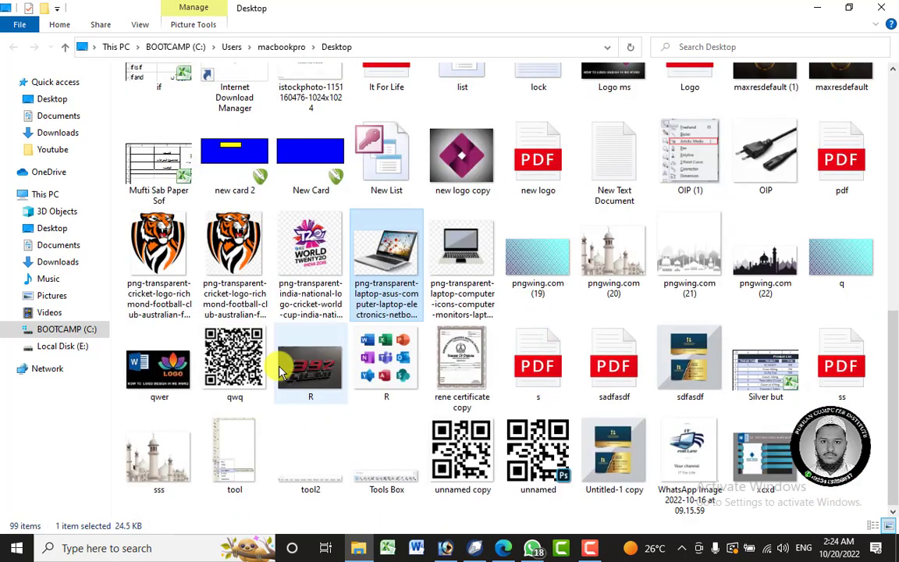
pyautogui.click(232, 234)
pyautogui.click(159, 242)
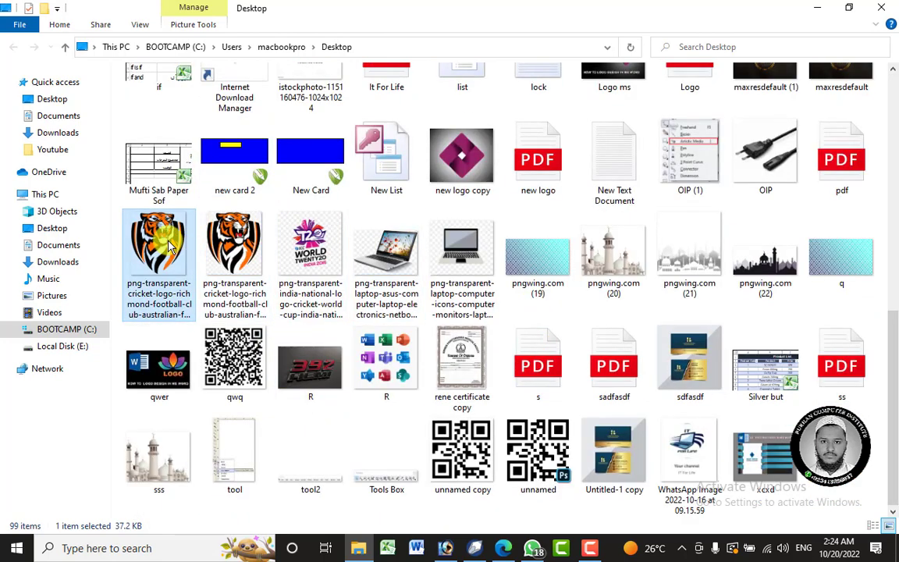
pyautogui.click(474, 548)
pyautogui.moveTo(443, 383); pyautogui.dragTo(428, 297)
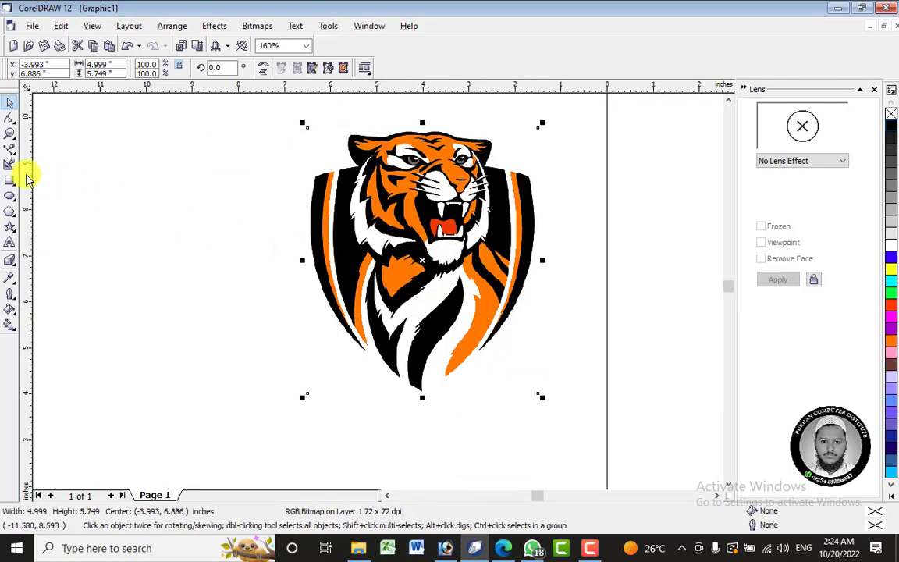
# Draw a rectangle about 7.25 by 4.34 inches over the tiger's upper part and apply a Brighten lens at 50%.
pyautogui.click(10, 180)
pyautogui.moveTo(260, 106); pyautogui.dragTo(597, 320)
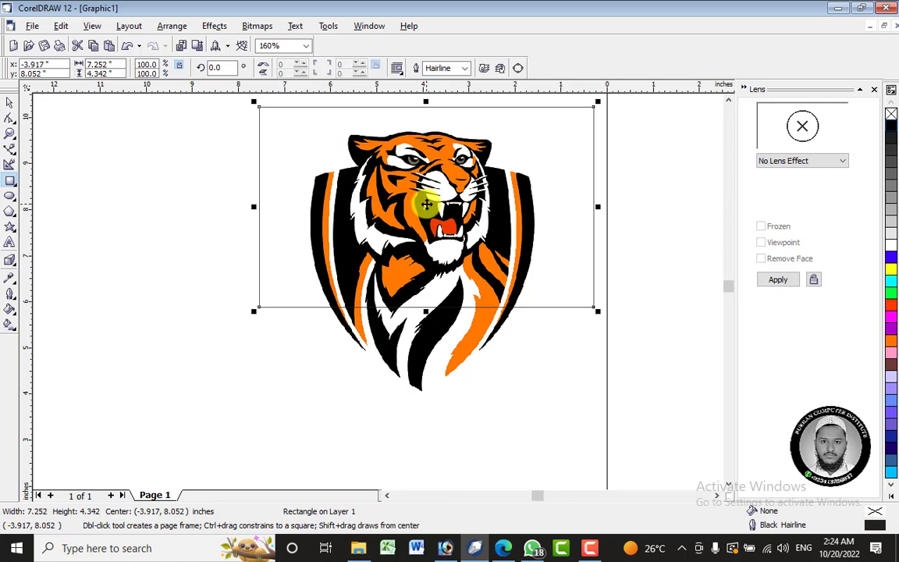
pyautogui.click(830, 161)
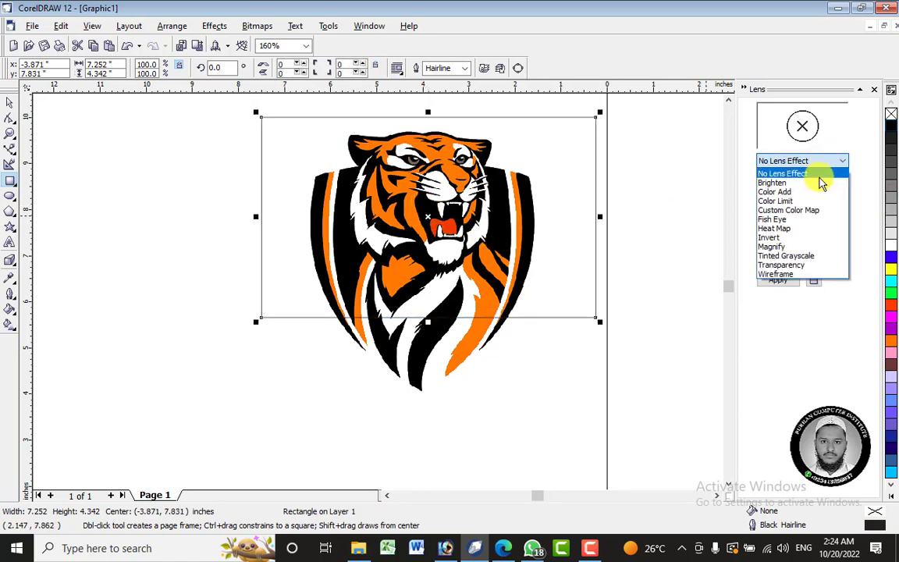
pyautogui.click(819, 184)
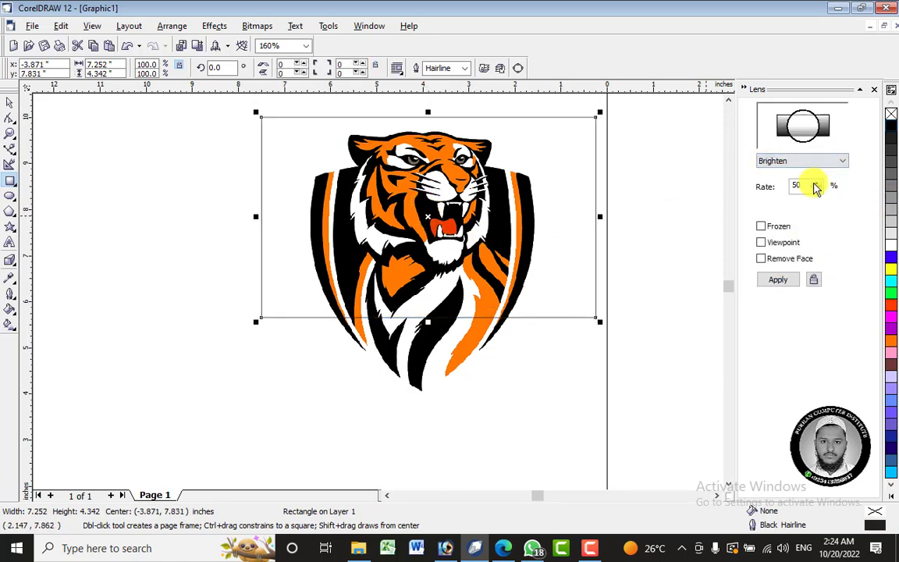
pyautogui.click(795, 286)
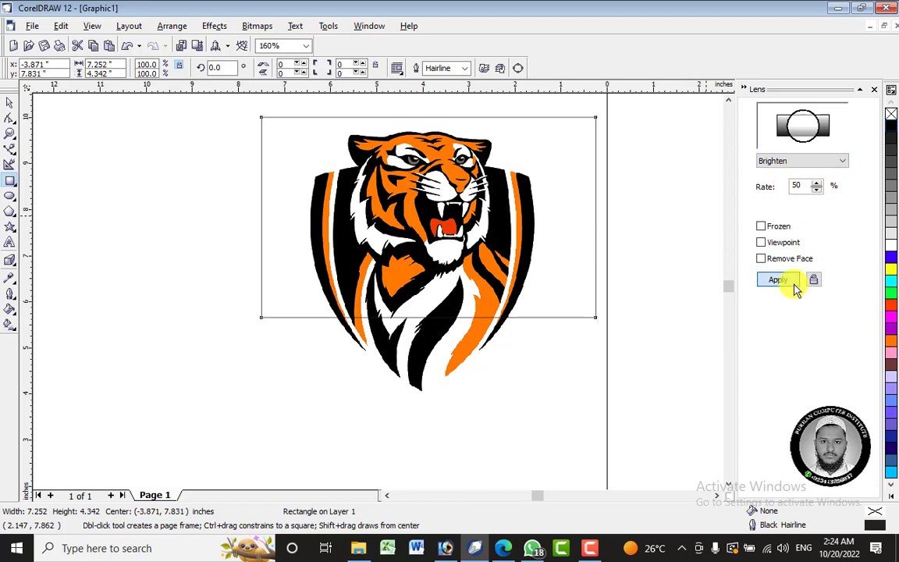
# Reapply the rectangle's Brighten lens at a rate of 10%, and finally at 30%.
pyautogui.doubleClick(795, 184)
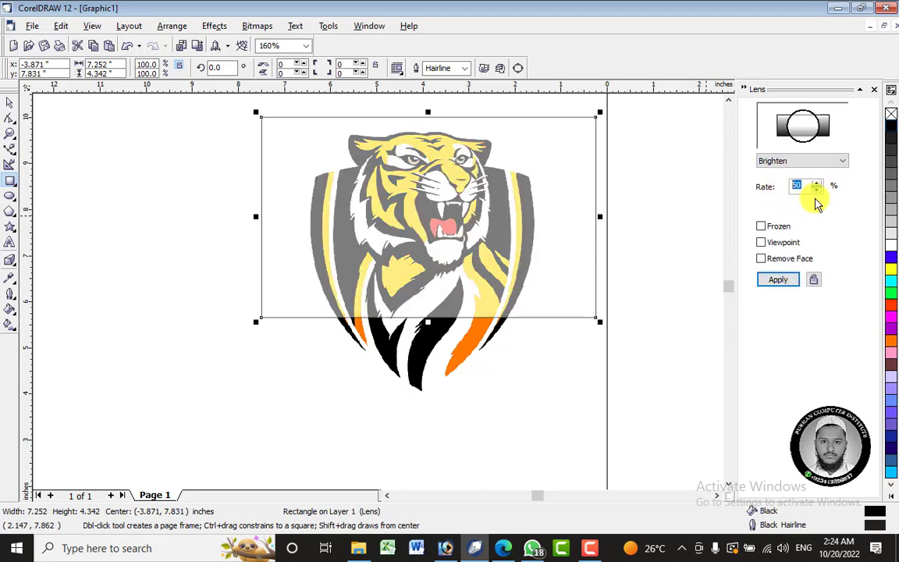
pyautogui.write('1')
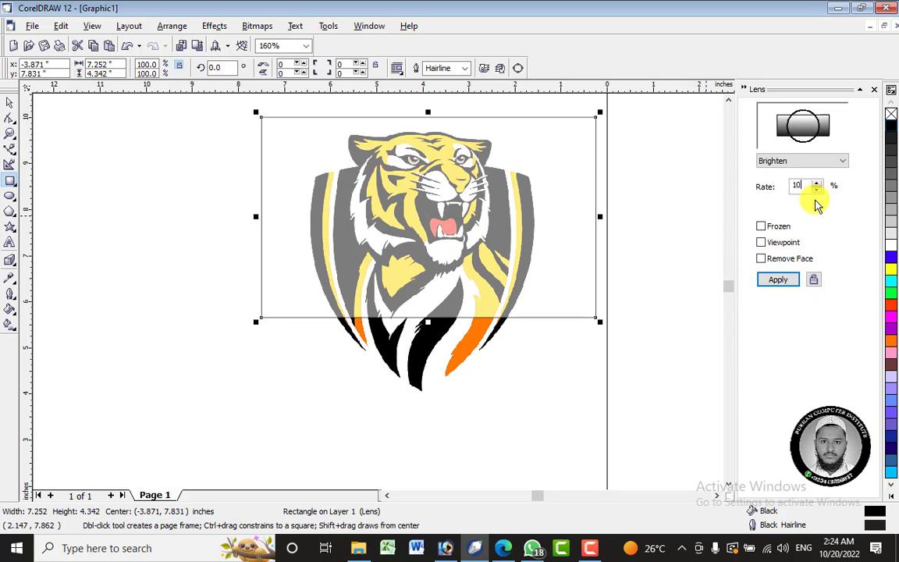
pyautogui.click(793, 284)
pyautogui.doubleClick(800, 187)
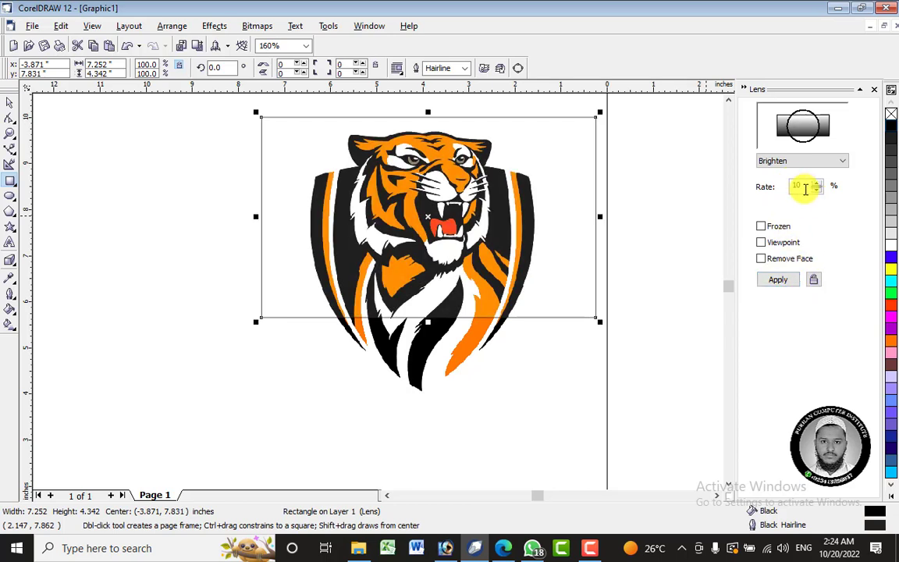
pyautogui.write('30')
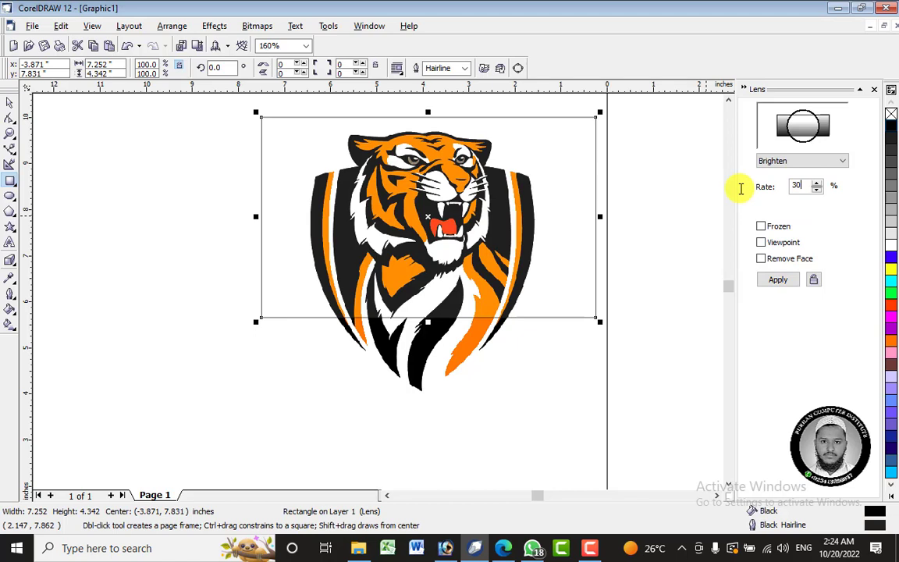
pyautogui.click(777, 281)
# Apply a Color Add lens at 50% to the rectangle, first in white and finally in yellow.
pyautogui.click(812, 161)
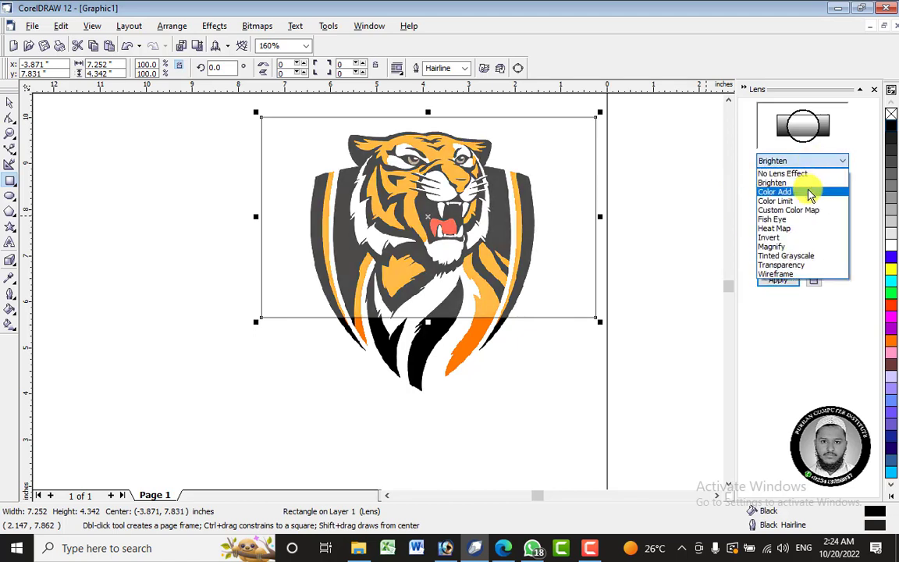
pyautogui.click(810, 193)
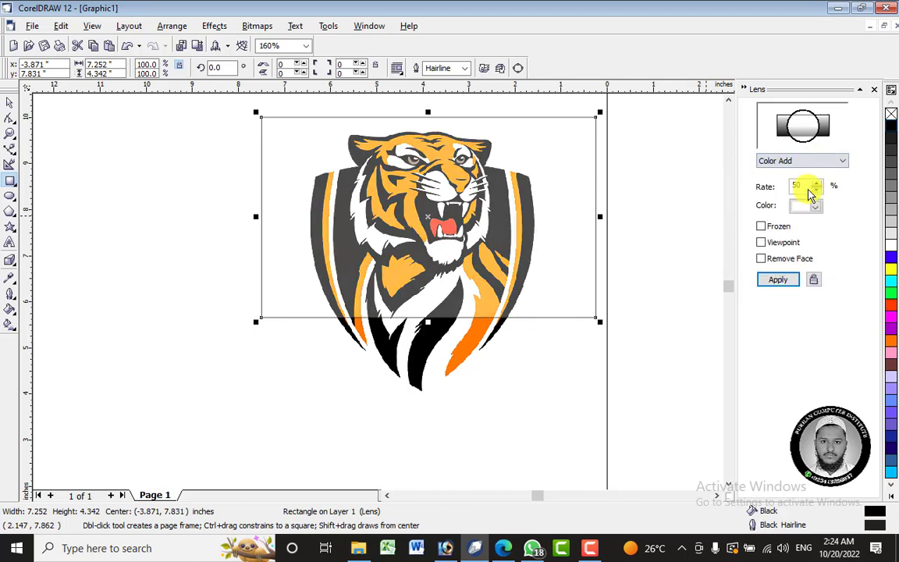
pyautogui.click(785, 283)
pyautogui.moveTo(800, 181); pyautogui.dragTo(784, 185)
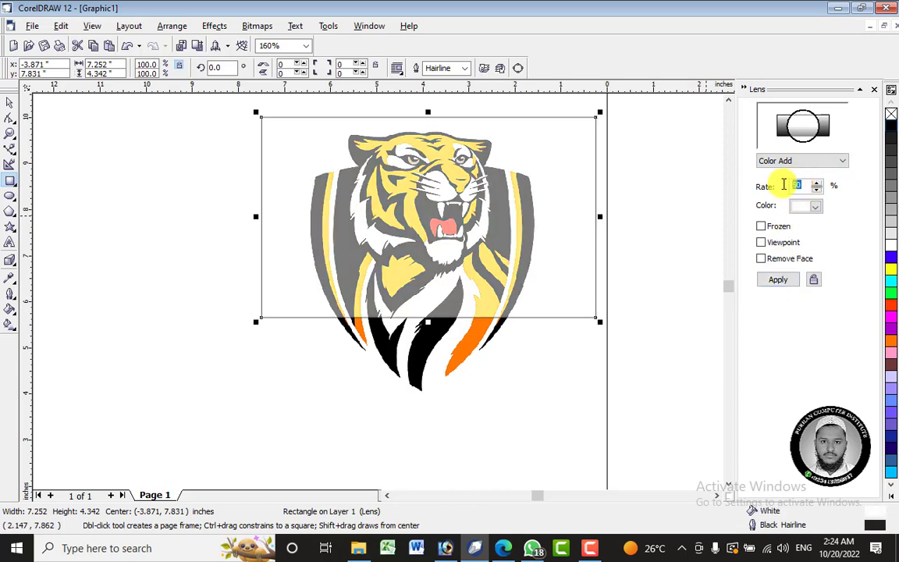
pyautogui.click(816, 206)
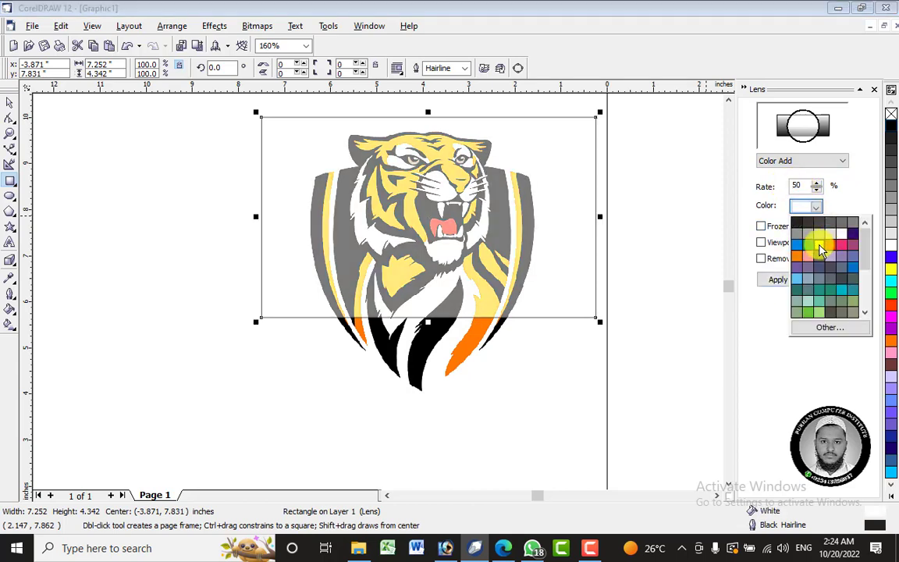
pyautogui.click(819, 246)
pyautogui.click(785, 283)
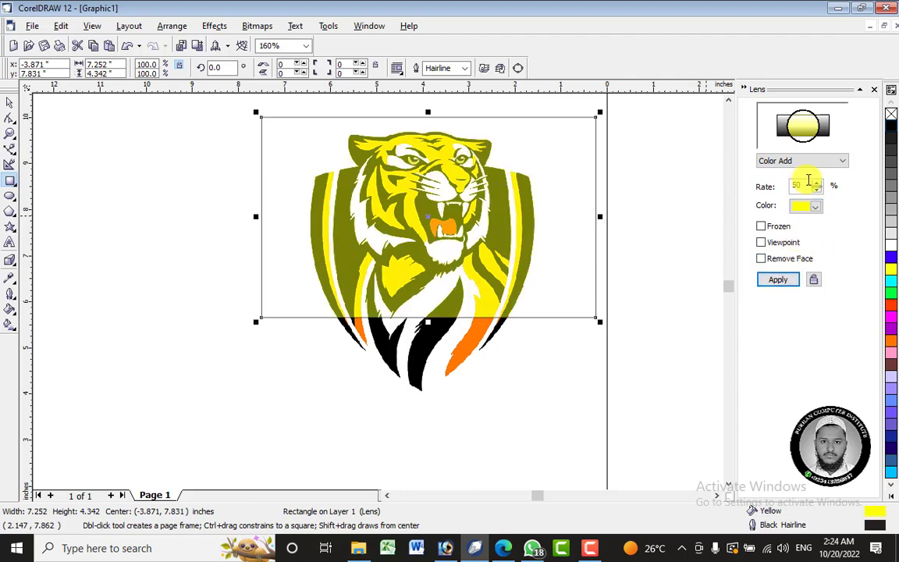
# Change the rectangle's lens to Color Limit at 50% in yellow and apply it.
pyautogui.click(821, 161)
pyautogui.click(812, 200)
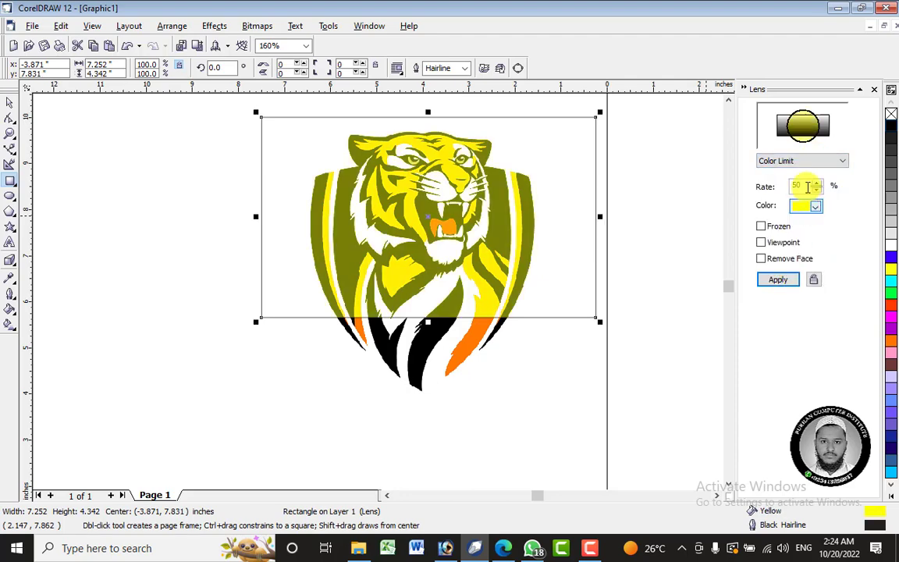
pyautogui.click(781, 281)
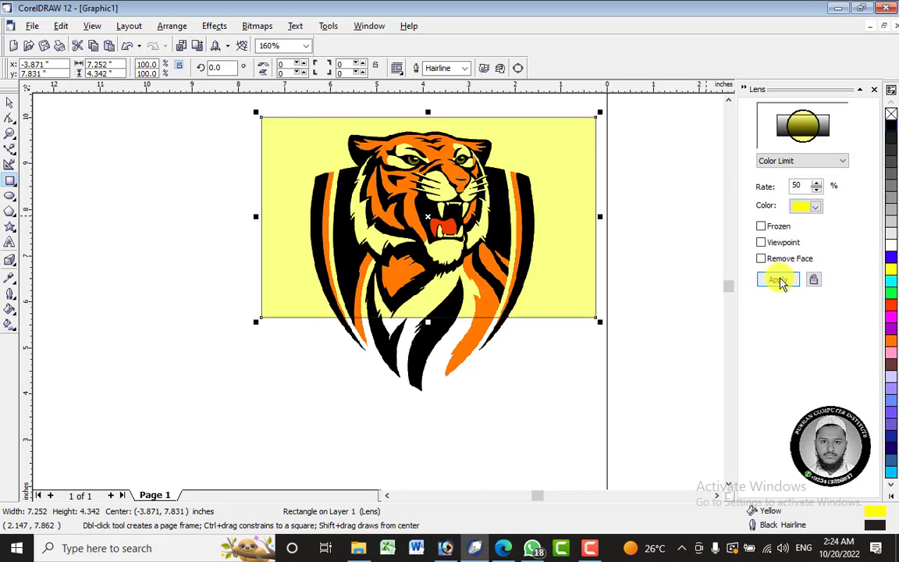
# Switch the rectangle's lens back to Color Add at 50% in yellow and apply it.
pyautogui.click(827, 161)
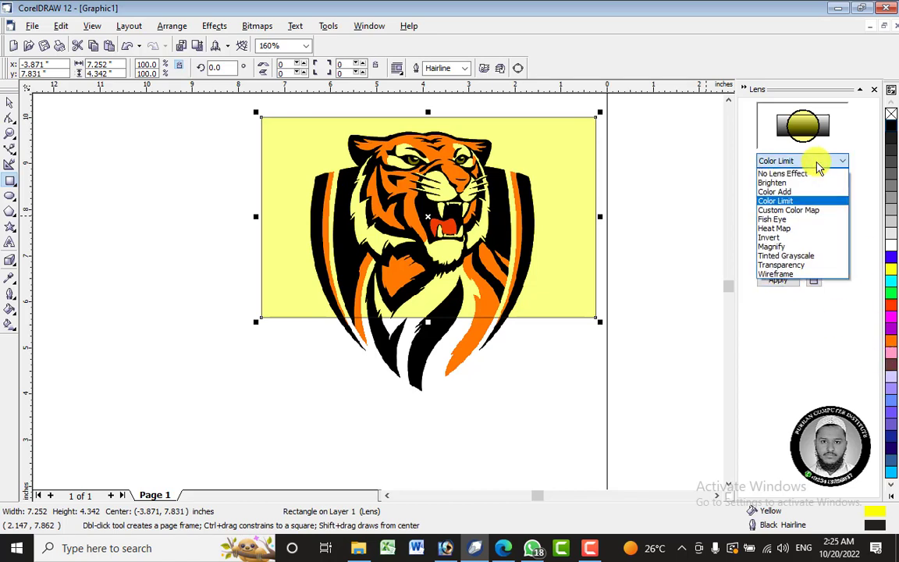
pyautogui.click(799, 183)
pyautogui.click(802, 162)
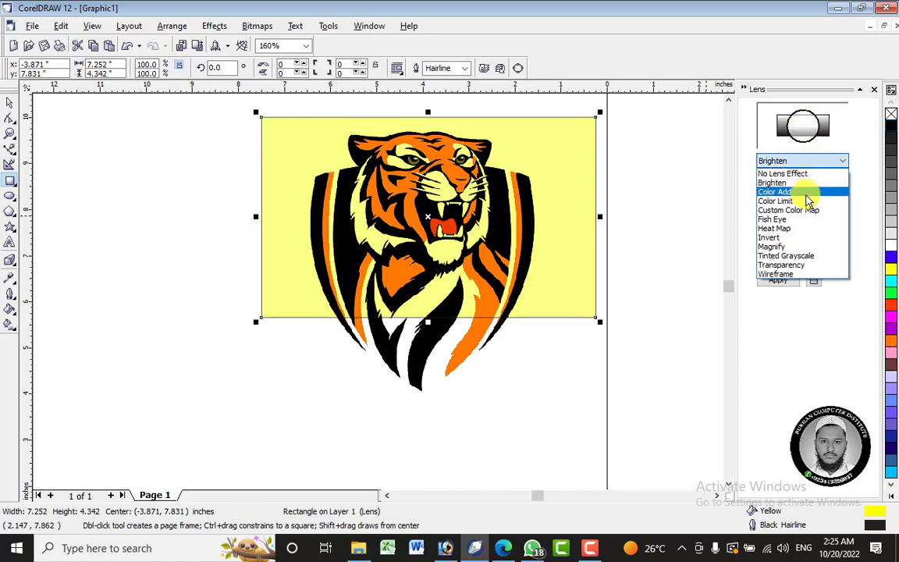
pyautogui.click(804, 192)
pyautogui.click(777, 282)
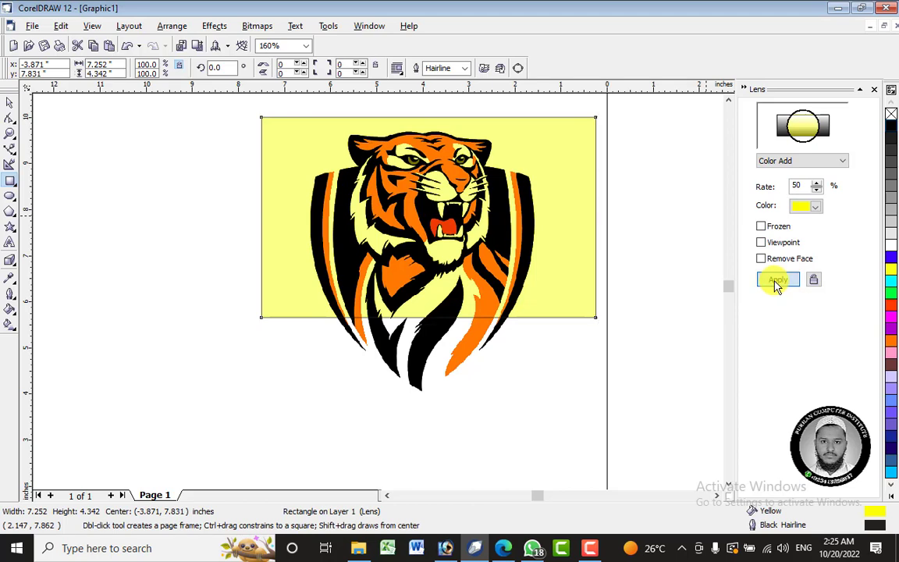
# Return the rectangle to the yellow Color Limit lens at 50% for comparison.
pyautogui.click(808, 162)
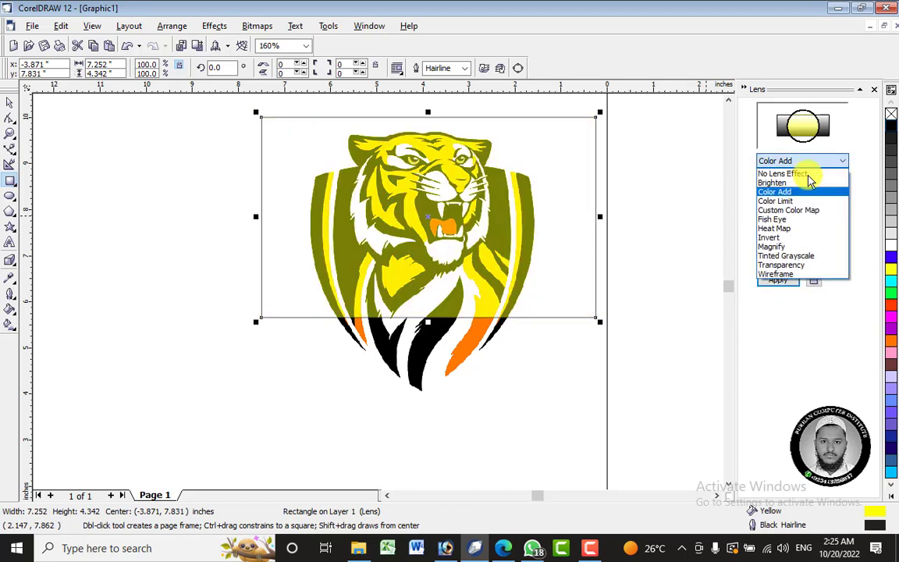
pyautogui.click(785, 200)
pyautogui.click(779, 281)
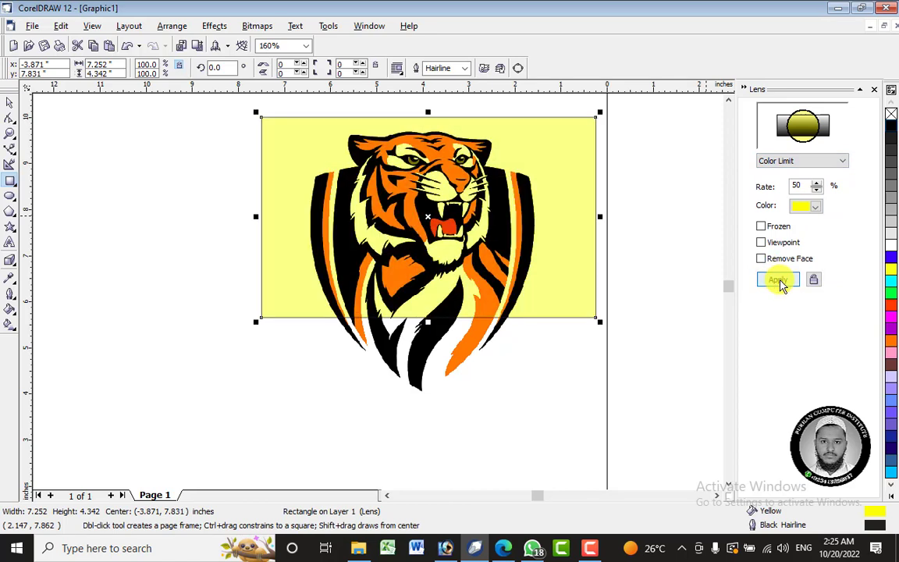
pyautogui.click(828, 26)
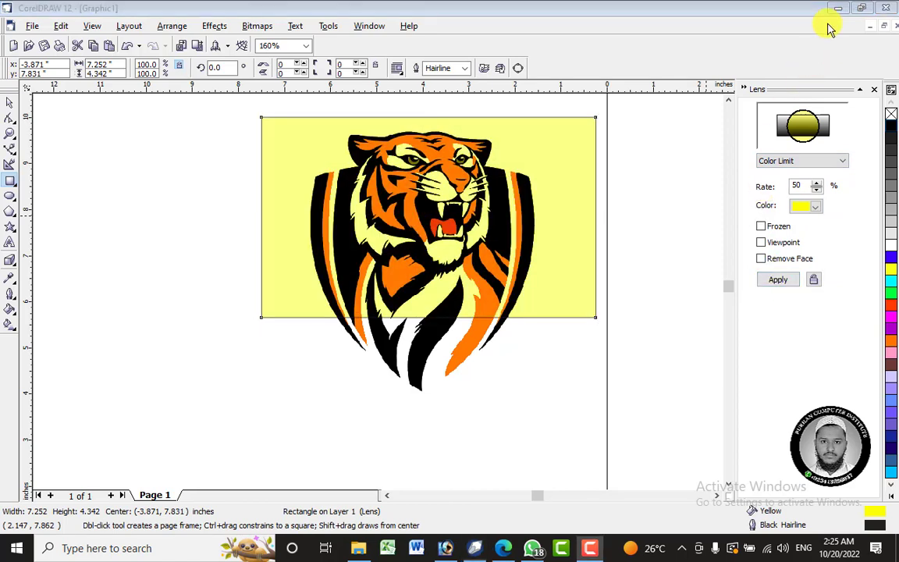
# Apply a Custom Color Map lens with Direct Palette mapping from green to red on the rectangle.
pyautogui.click(833, 163)
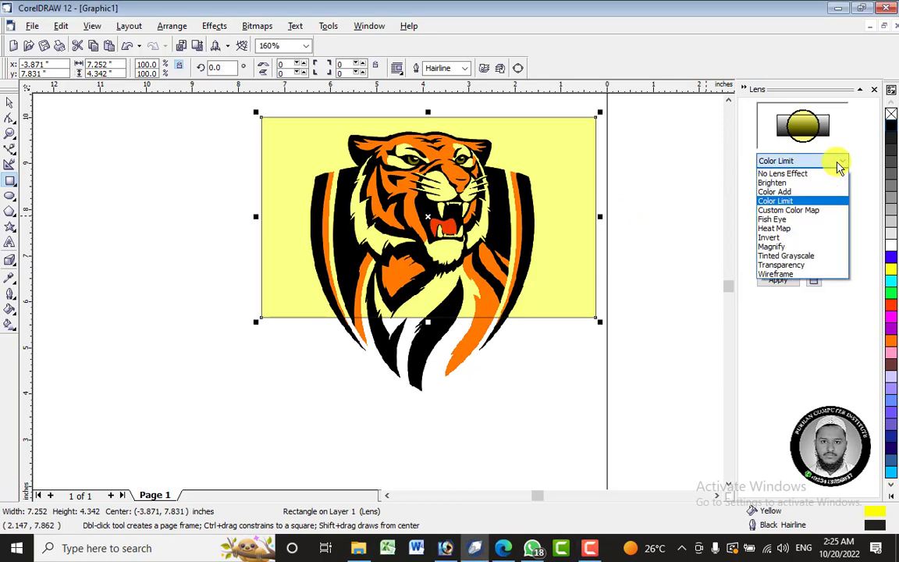
pyautogui.click(822, 211)
pyautogui.click(783, 206)
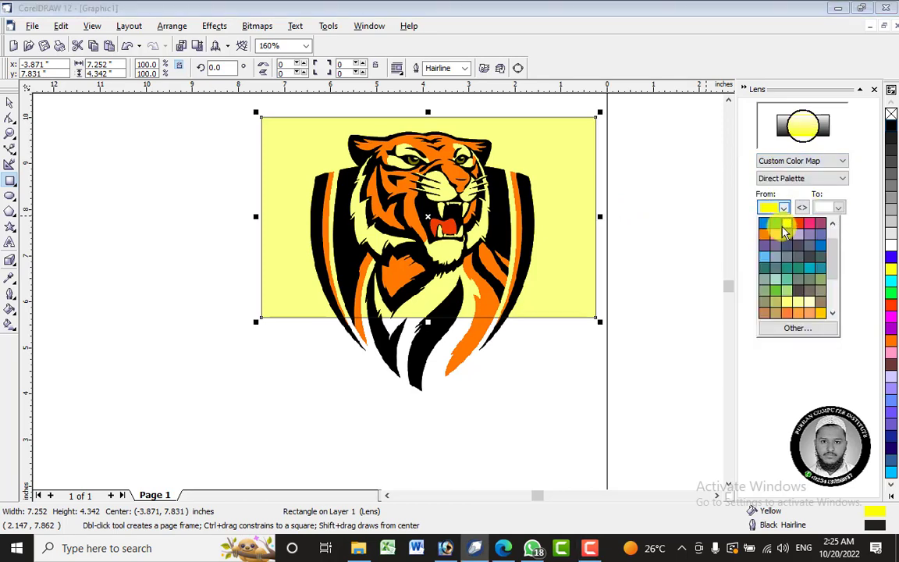
pyautogui.click(775, 233)
pyautogui.click(838, 208)
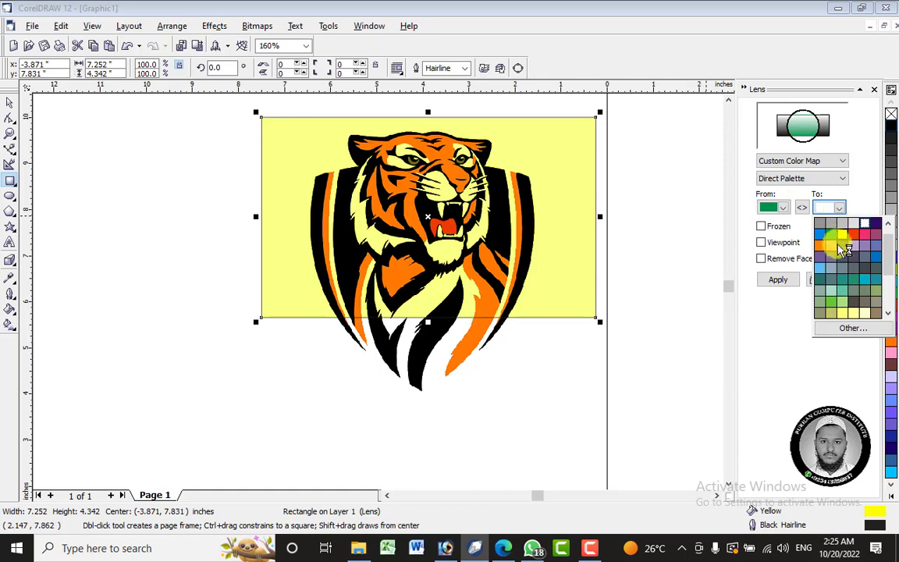
pyautogui.click(862, 241)
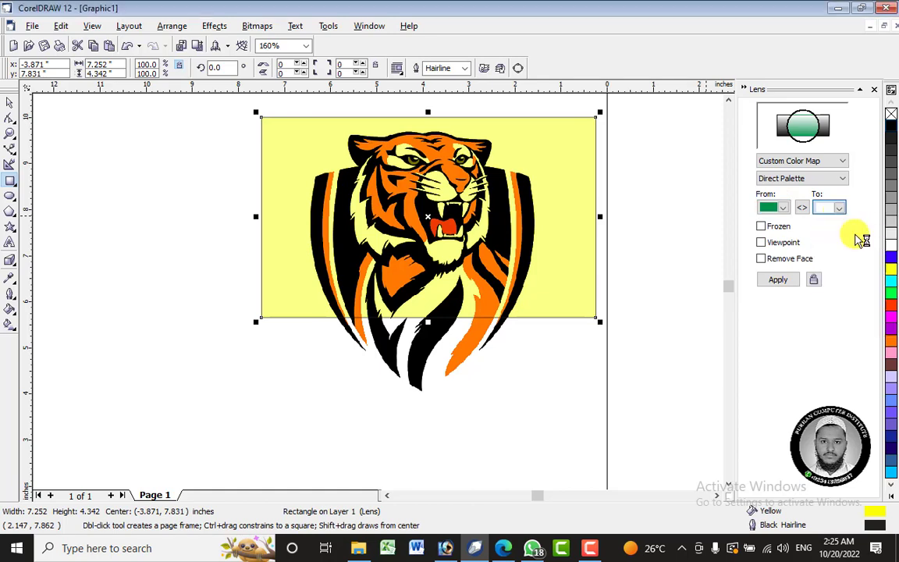
pyautogui.click(777, 281)
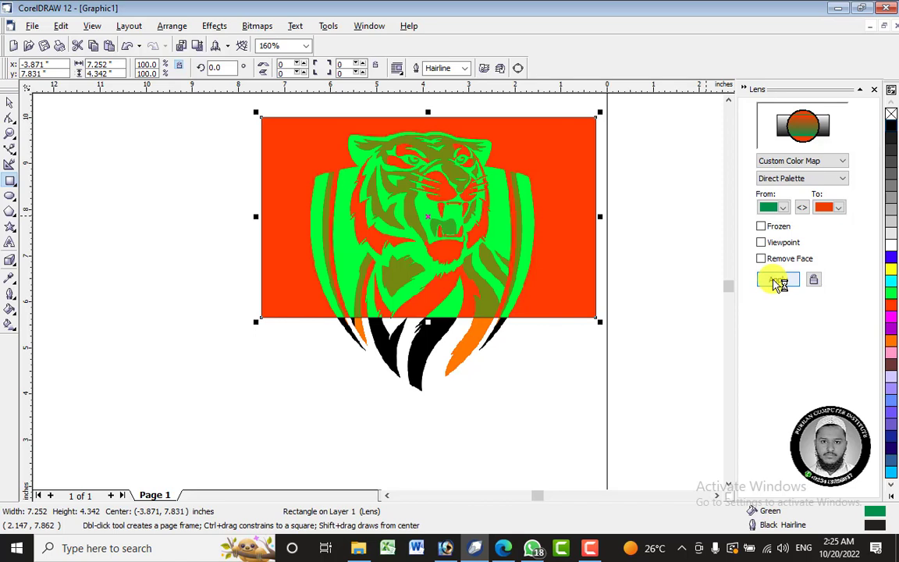
# Set the color map's From color to Deep Yellow and apply the lens.
pyautogui.click(783, 207)
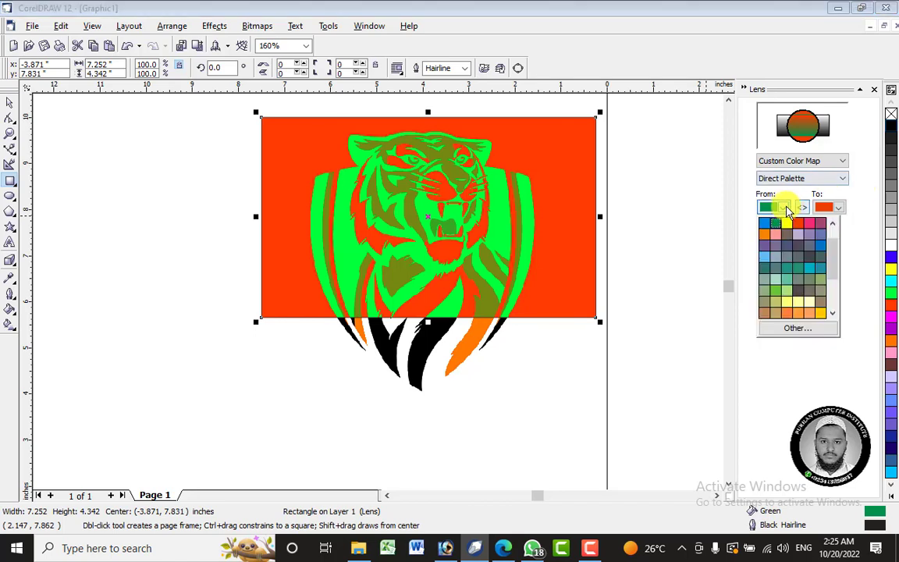
pyautogui.click(810, 306)
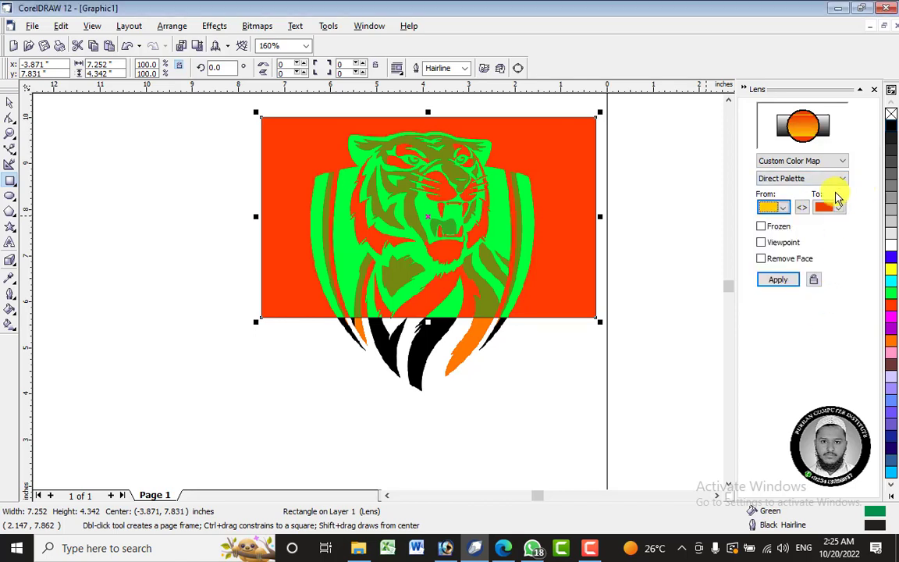
pyautogui.click(777, 281)
# Set the color map's To color to blue and apply the lens to the rectangle.
pyautogui.click(838, 207)
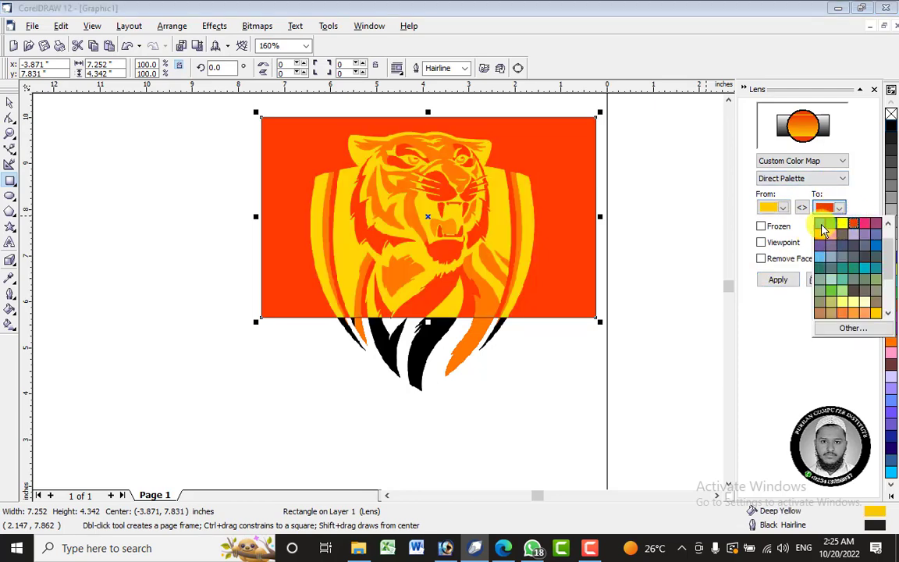
pyautogui.click(820, 224)
pyautogui.click(778, 280)
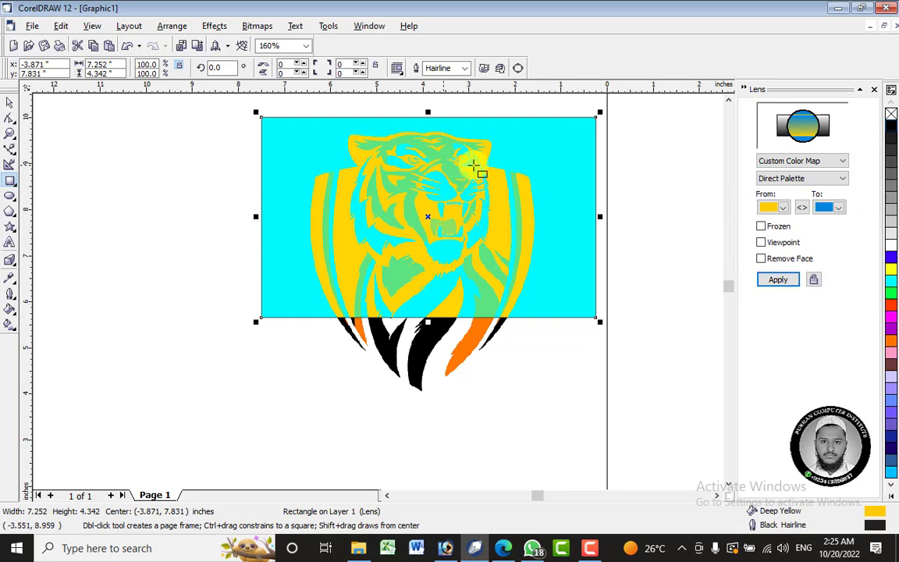
# Apply the Forward Rainbow mapping to the rectangle's custom color map, followed by the Reverse Rainbow mapping.
pyautogui.click(798, 176)
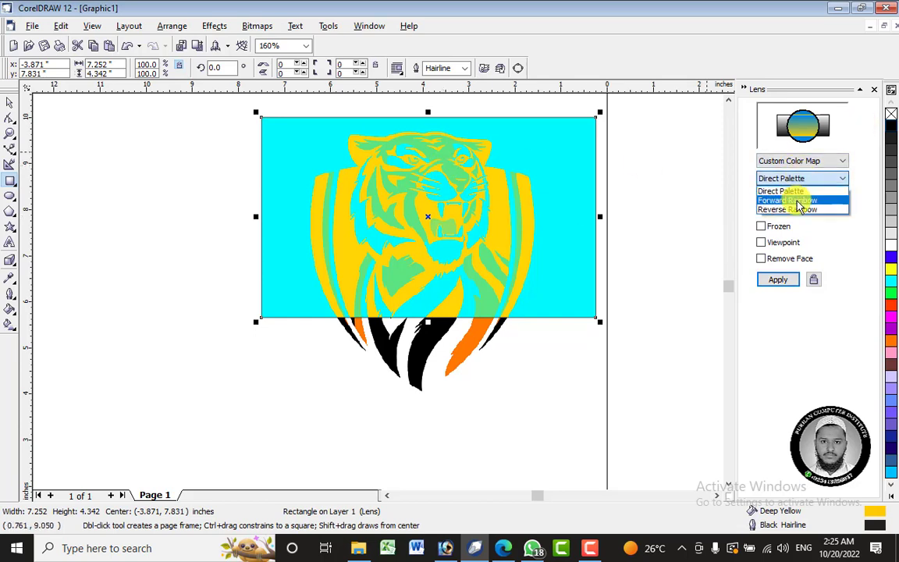
pyautogui.click(795, 192)
pyautogui.click(781, 281)
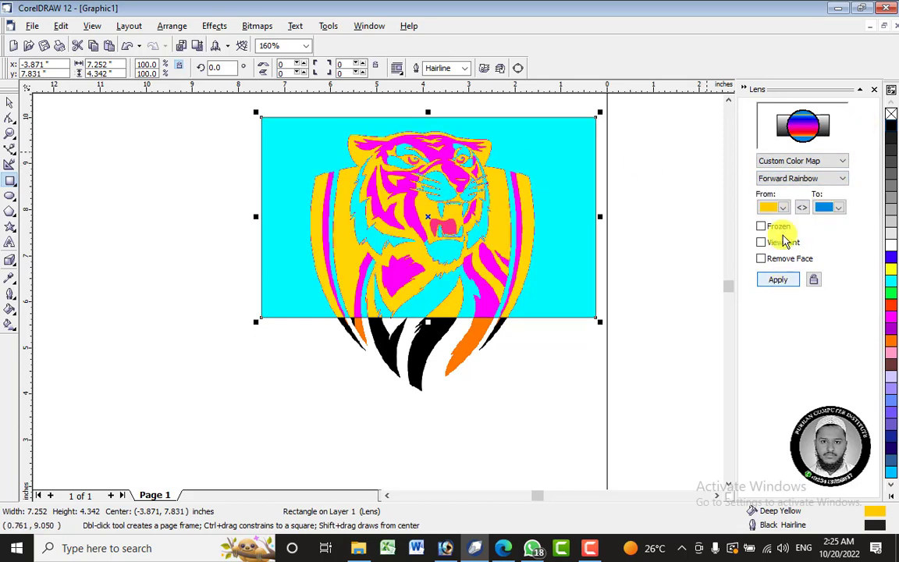
pyautogui.click(788, 179)
pyautogui.click(790, 210)
pyautogui.click(790, 280)
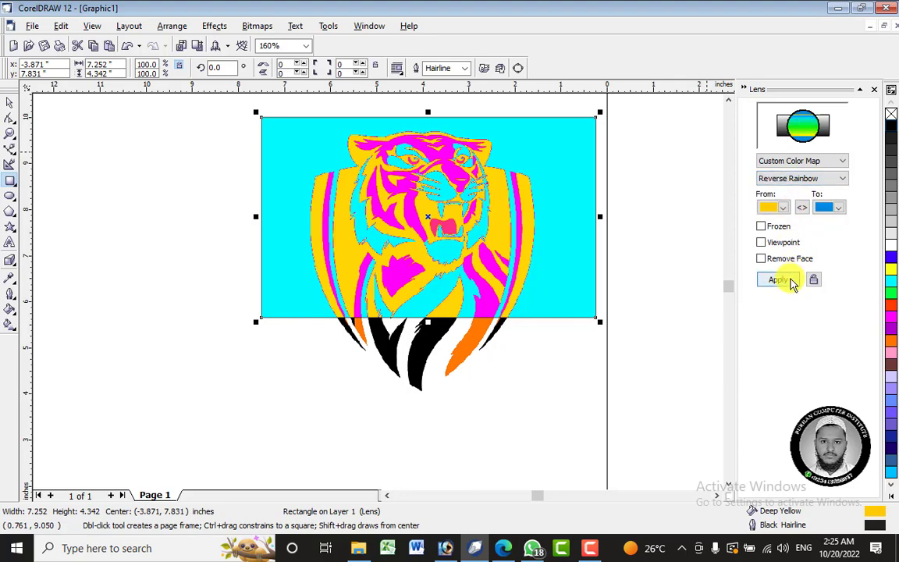
# Apply a Fish Eye lens with a 100% rate to the rectangle.
pyautogui.click(792, 160)
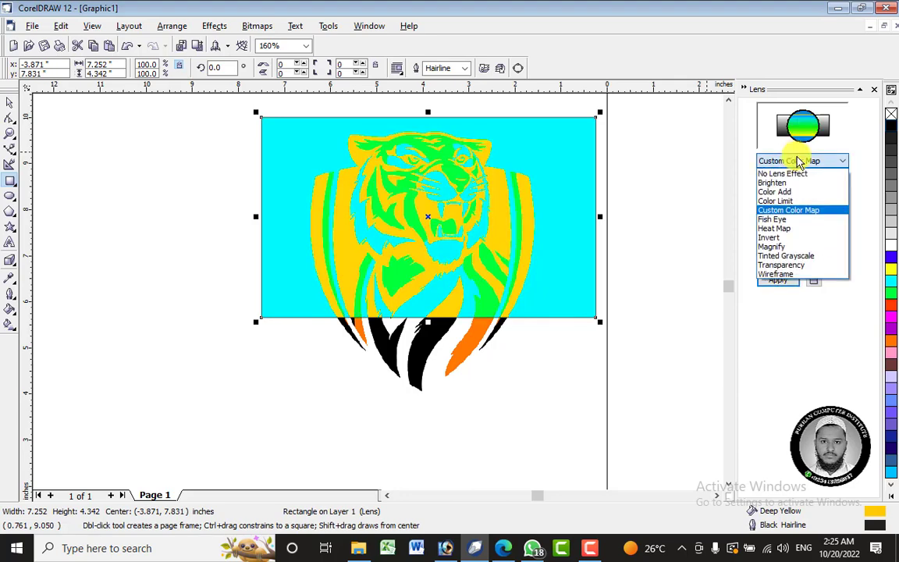
pyautogui.click(796, 224)
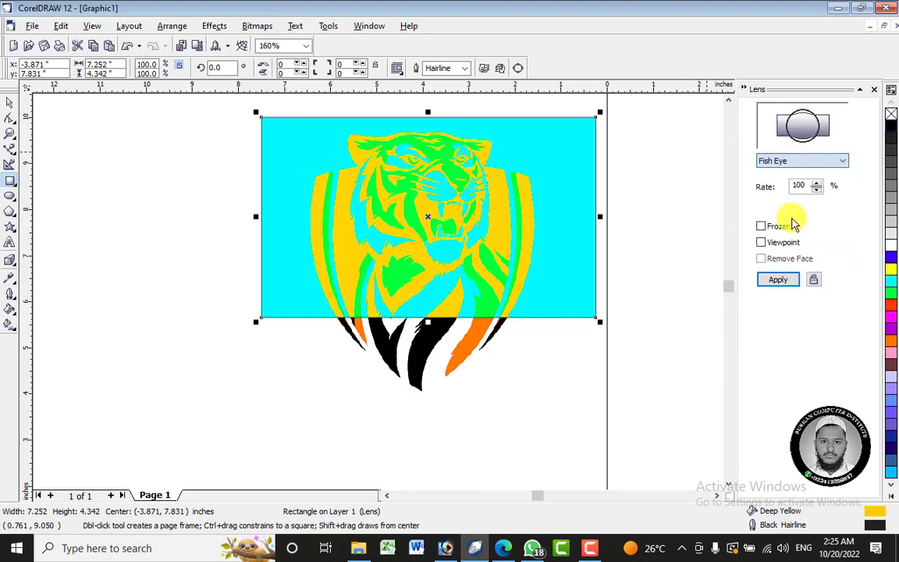
pyautogui.click(773, 281)
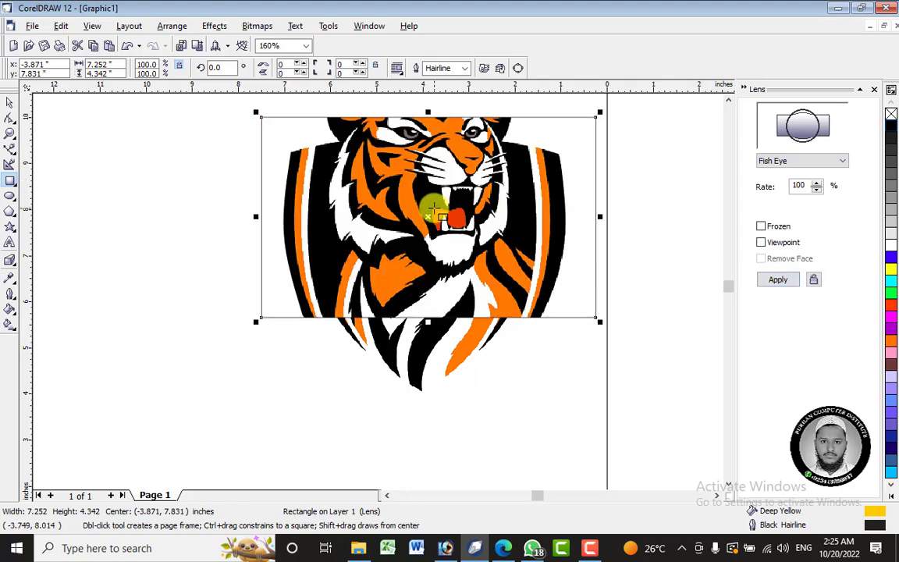
# Shrink the lens rectangle to about 2.27 by 1.36 inches and place it over the tiger's face.
pyautogui.moveTo(428, 217); pyautogui.dragTo(318, 352)
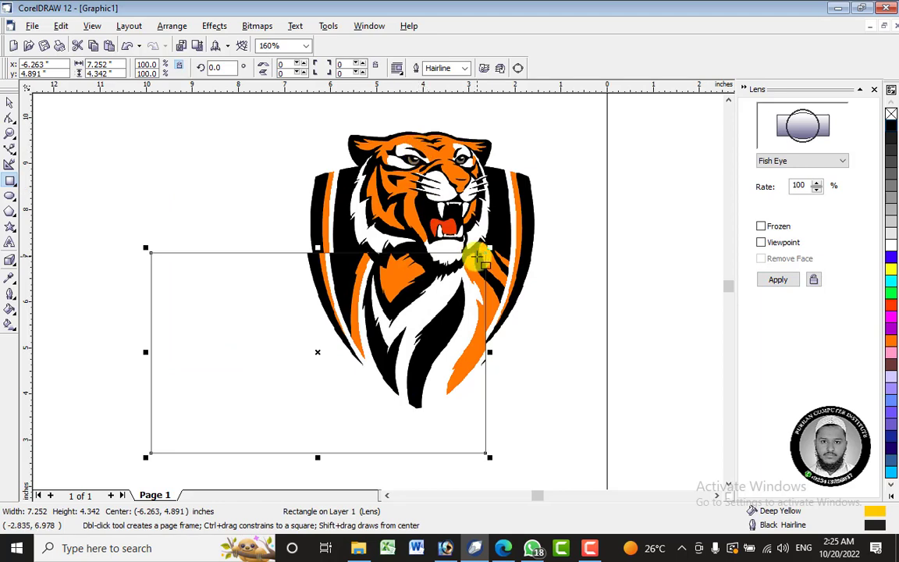
pyautogui.moveTo(488, 247); pyautogui.dragTo(258, 392)
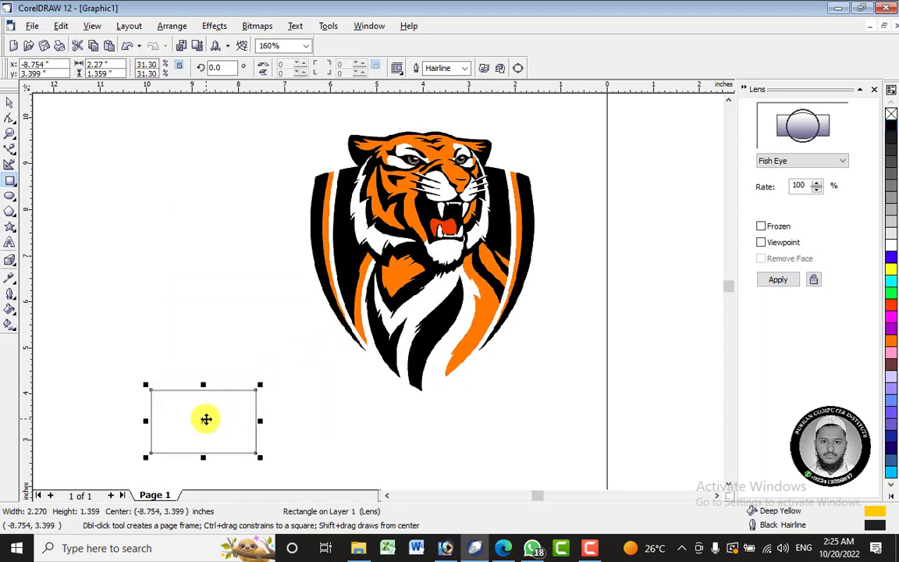
pyautogui.moveTo(205, 419); pyautogui.dragTo(409, 167)
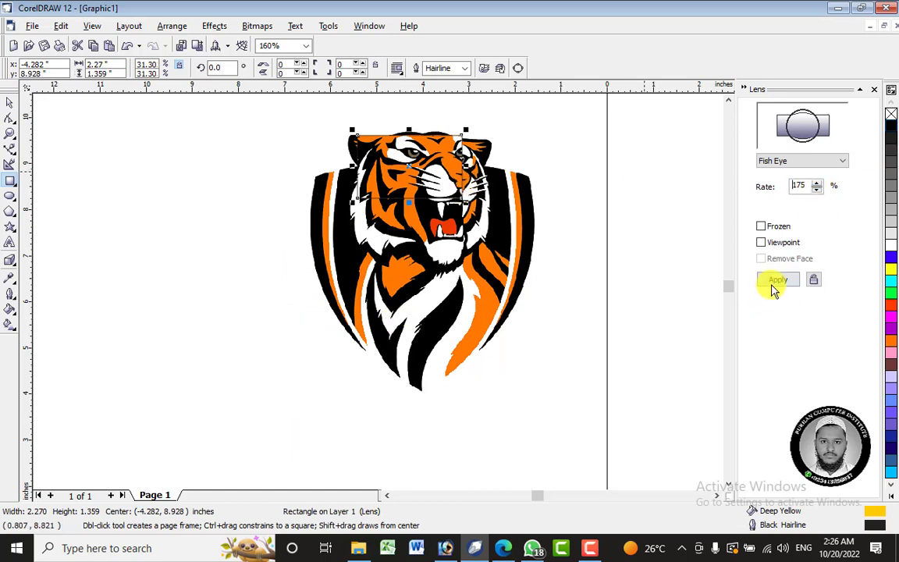
# Apply a 175% Fish Eye rate, shift the lens over the tiger's eye, and freeze it as a movable copy.
pyautogui.click(775, 281)
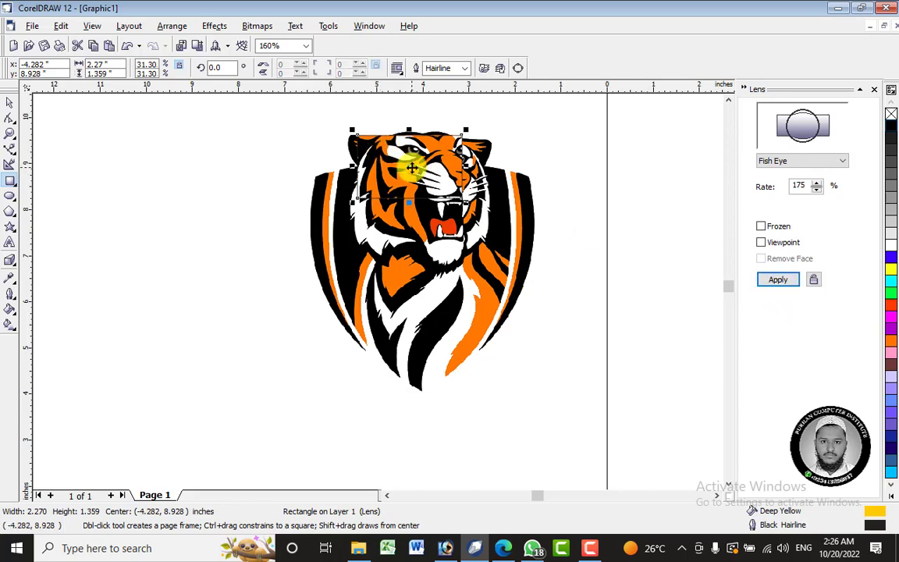
pyautogui.moveTo(409, 167); pyautogui.dragTo(388, 160)
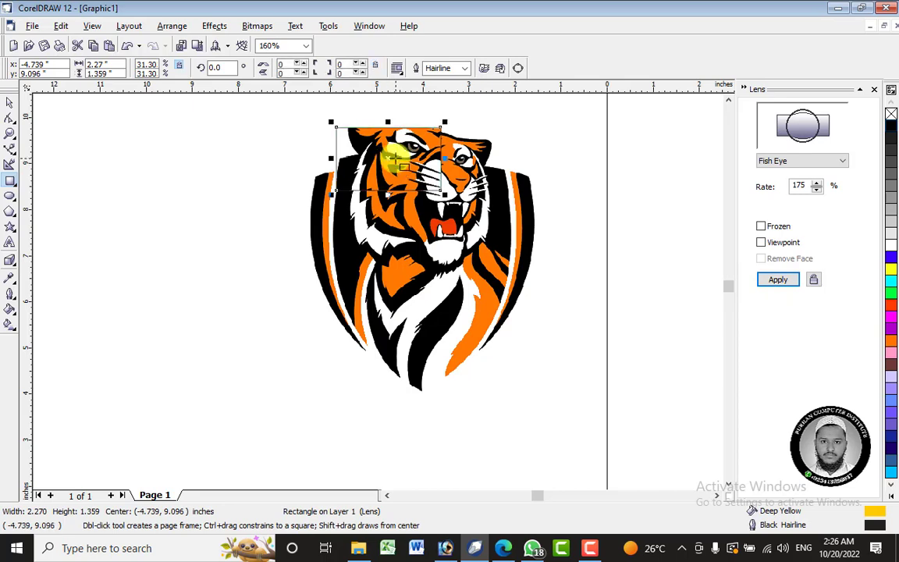
pyautogui.click(790, 286)
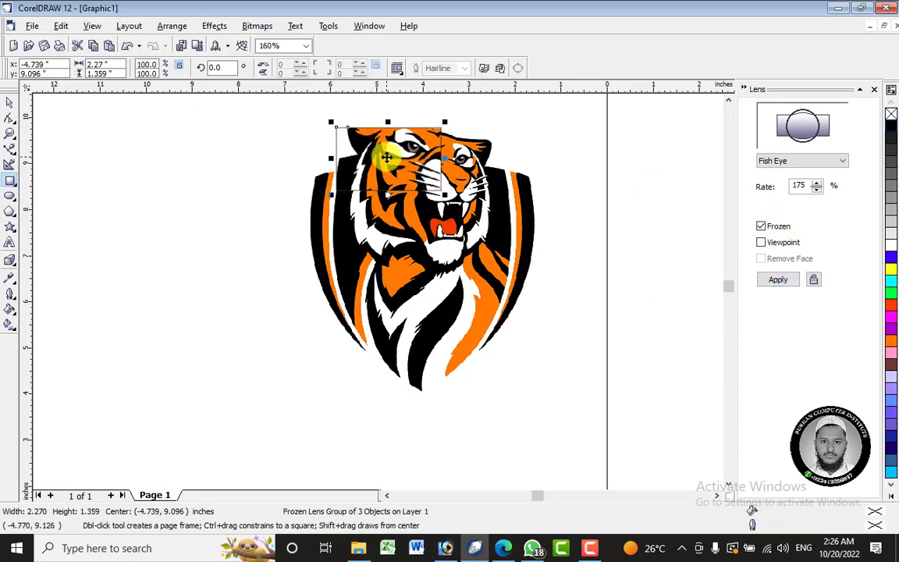
pyautogui.moveTo(387, 157)
pyautogui.mouseDown()
pyautogui.moveTo(667, 185)
pyautogui.moveTo(438, 194)
pyautogui.mouseUp()
pyautogui.moveTo(438, 194); pyautogui.dragTo(397, 164)
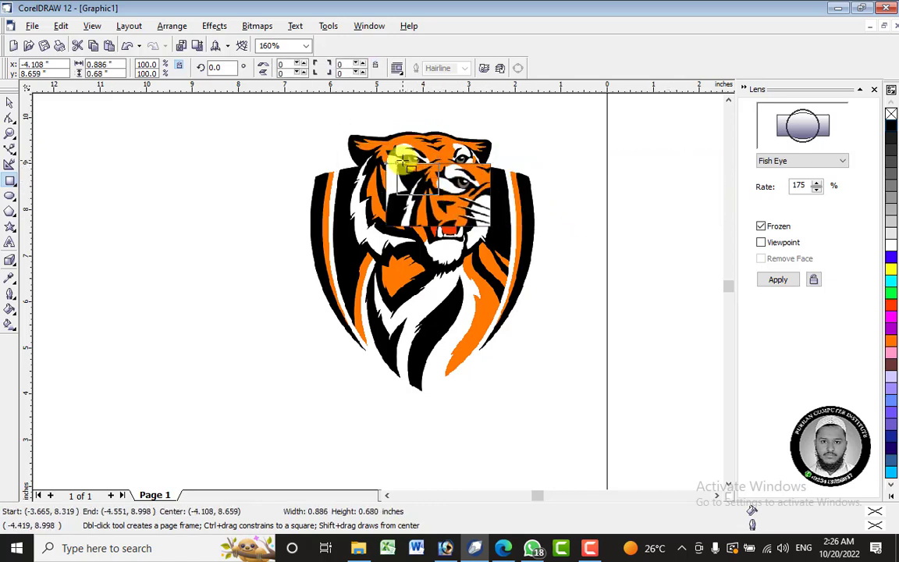
pyautogui.rightClick(416, 185)
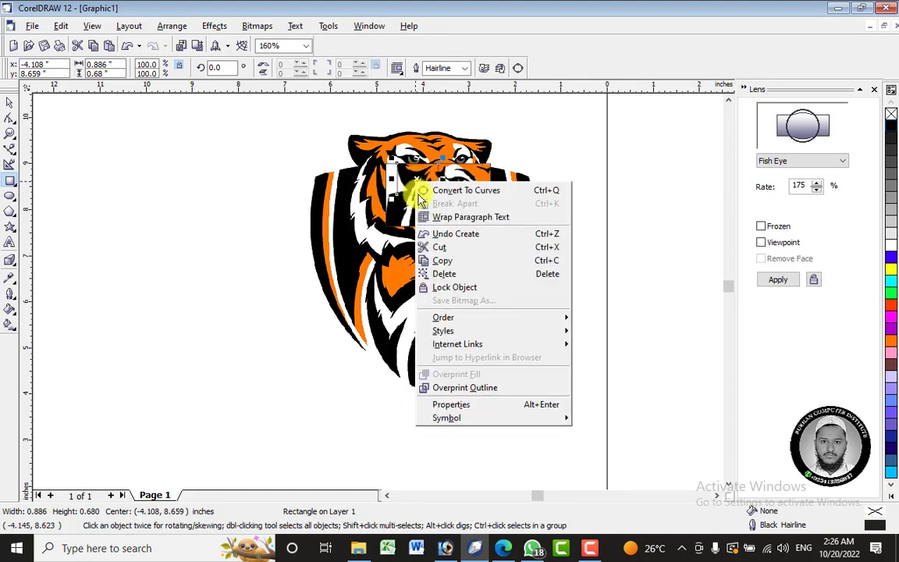
pyautogui.click(451, 277)
# Move the frozen lens piece off the logo to the empty area on the tiger's right.
pyautogui.click(9, 102)
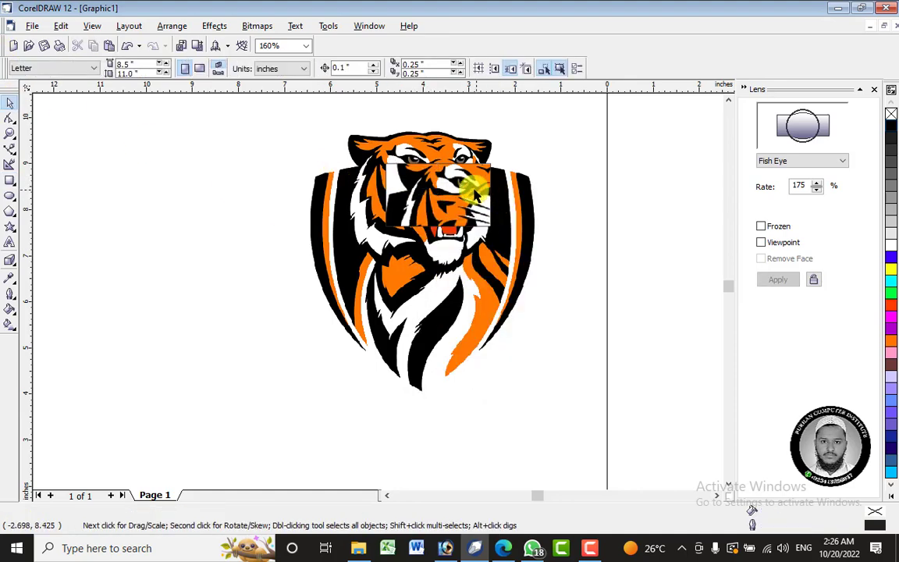
pyautogui.moveTo(475, 191); pyautogui.dragTo(655, 206)
# Switch to File Explorer and bring the Tools Box image from the Desktop into the drawing, left of the tiger.
pyautogui.click(358, 547)
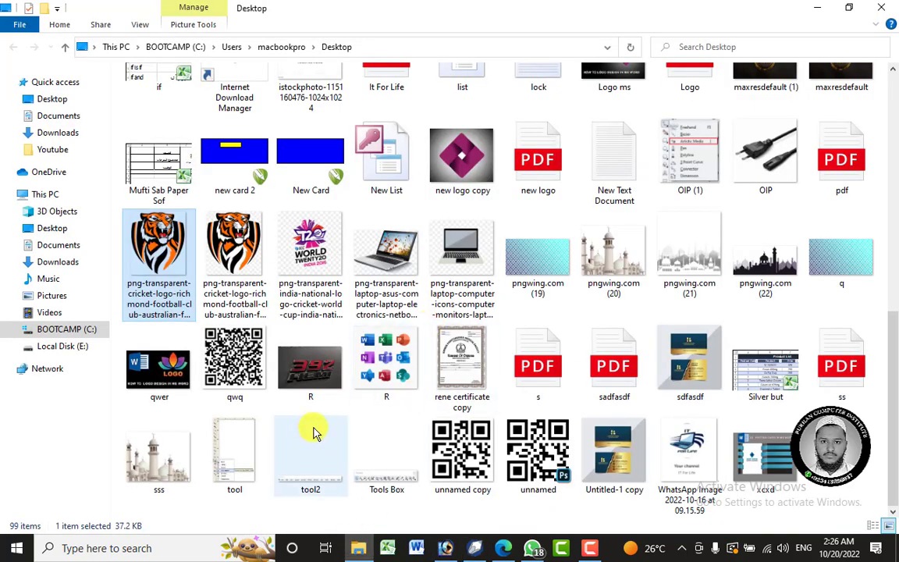
pyautogui.click(269, 451)
pyautogui.click(328, 434)
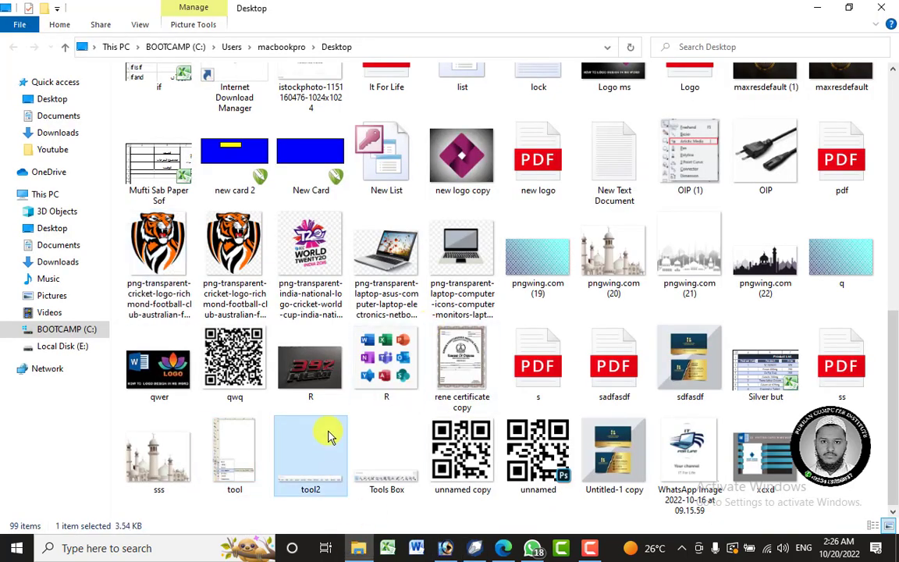
pyautogui.click(390, 473)
pyautogui.moveTo(391, 476); pyautogui.dragTo(233, 169)
# Draw a rectangle about 6.34 by 1.87 inches around the Toolbox image and apply a 175% Fish Eye lens.
pyautogui.click(9, 179)
pyautogui.moveTo(83, 117); pyautogui.dragTo(378, 204)
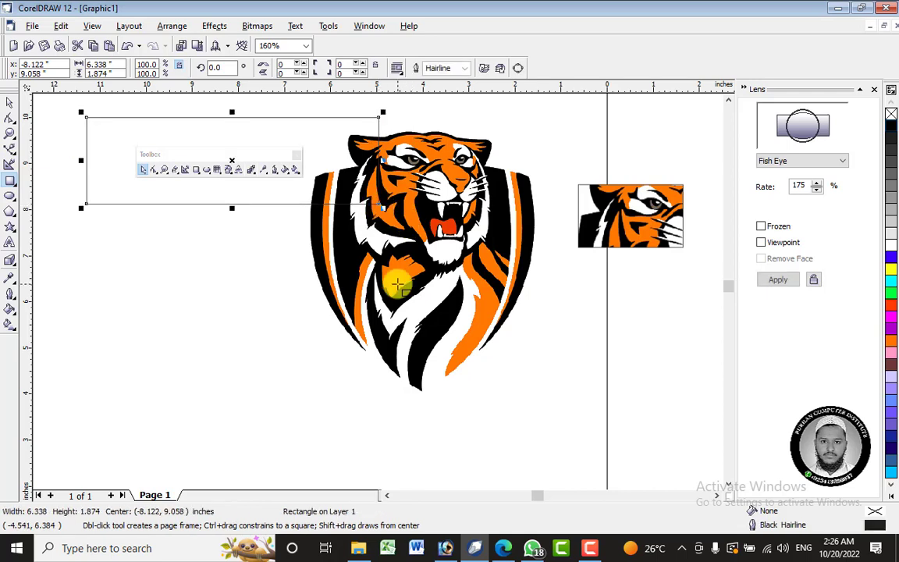
pyautogui.click(778, 279)
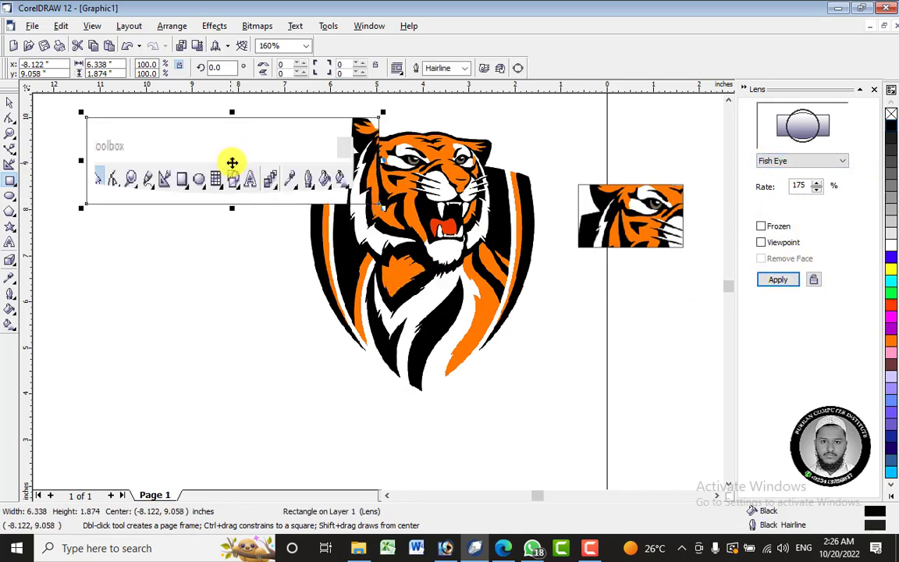
# Move the Fish Eye rectangle across the Toolbox image and down onto the lower part of the tiger logo.
pyautogui.moveTo(231, 164); pyautogui.dragTo(198, 165)
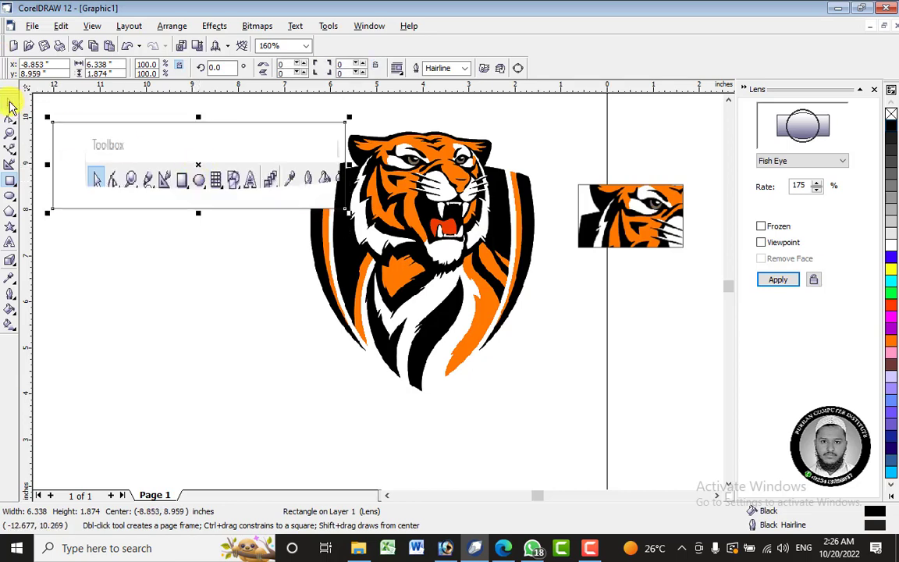
pyautogui.click(10, 103)
pyautogui.moveTo(197, 169); pyautogui.dragTo(281, 300)
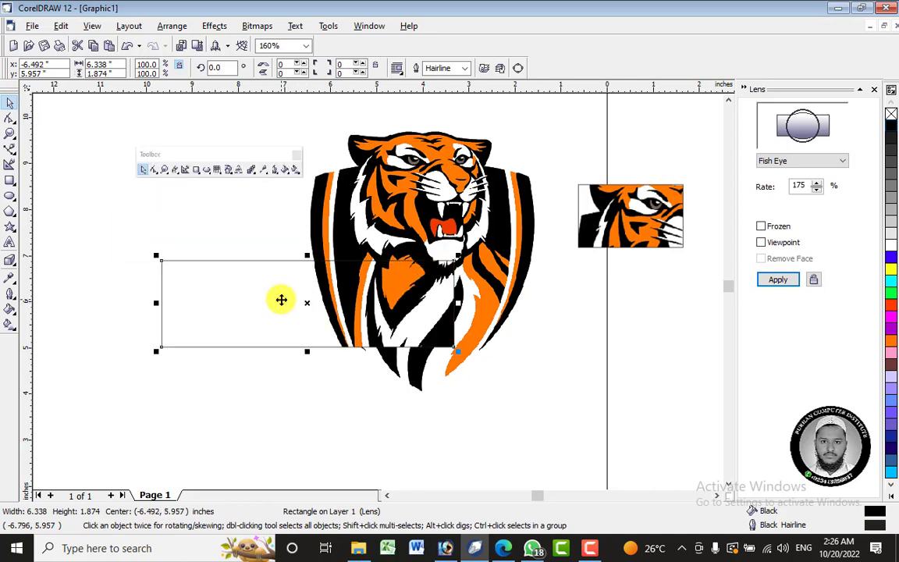
# Change the rectangle's lens to Magnify at 2.0x, apply it, and position it over the Toolbox image.
pyautogui.click(794, 161)
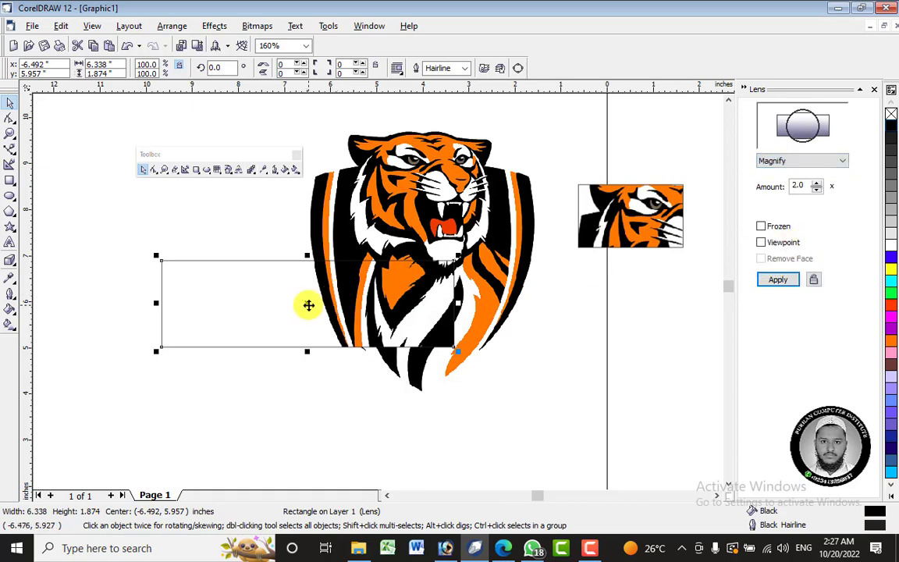
pyautogui.moveTo(303, 297); pyautogui.dragTo(220, 158)
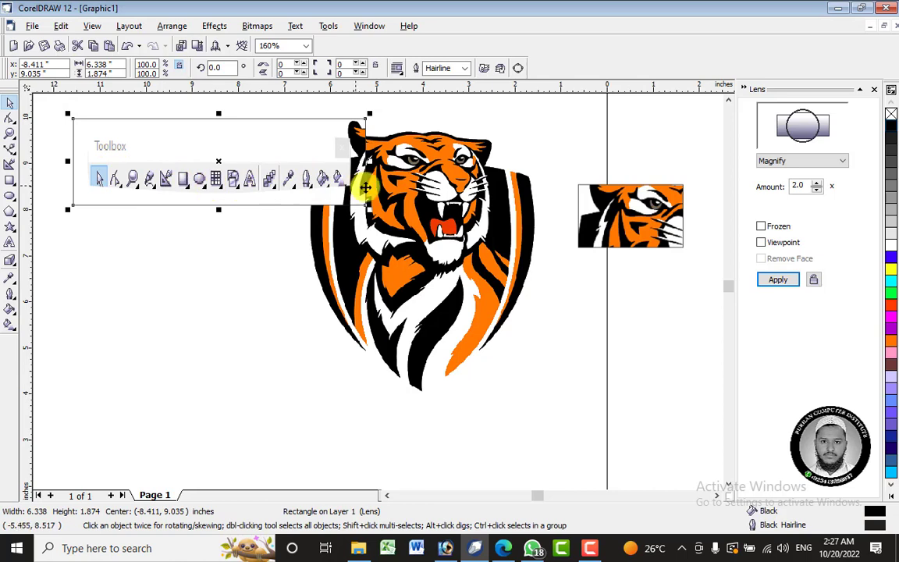
pyautogui.click(791, 282)
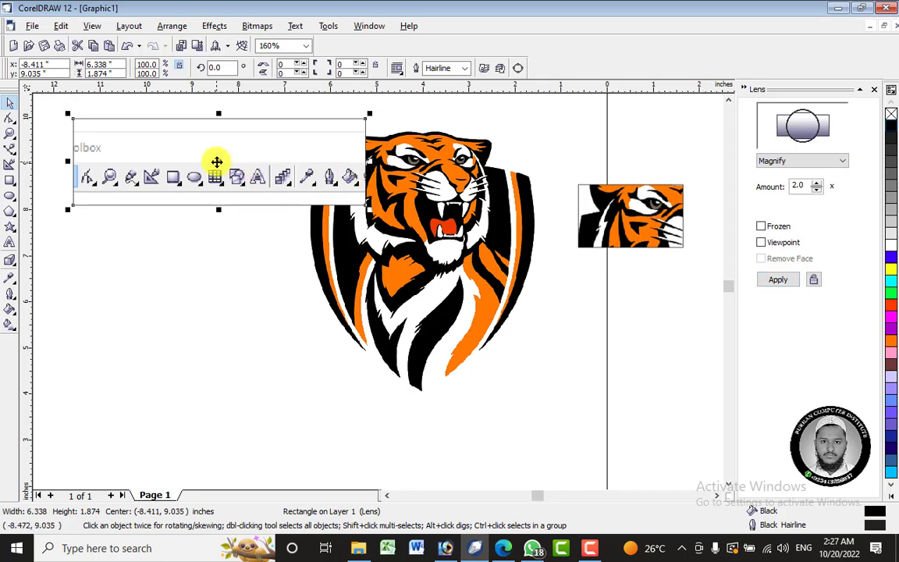
pyautogui.moveTo(216, 161); pyautogui.dragTo(182, 162)
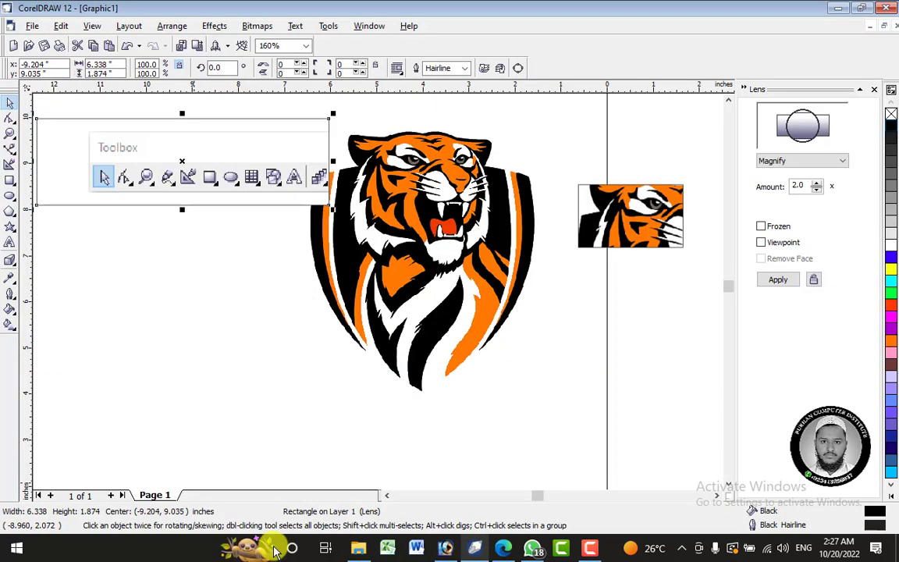
# Open the Windows Magnifier to compare its enlargement with the Magnify lens, and close it again.
pyautogui.click(176, 544)
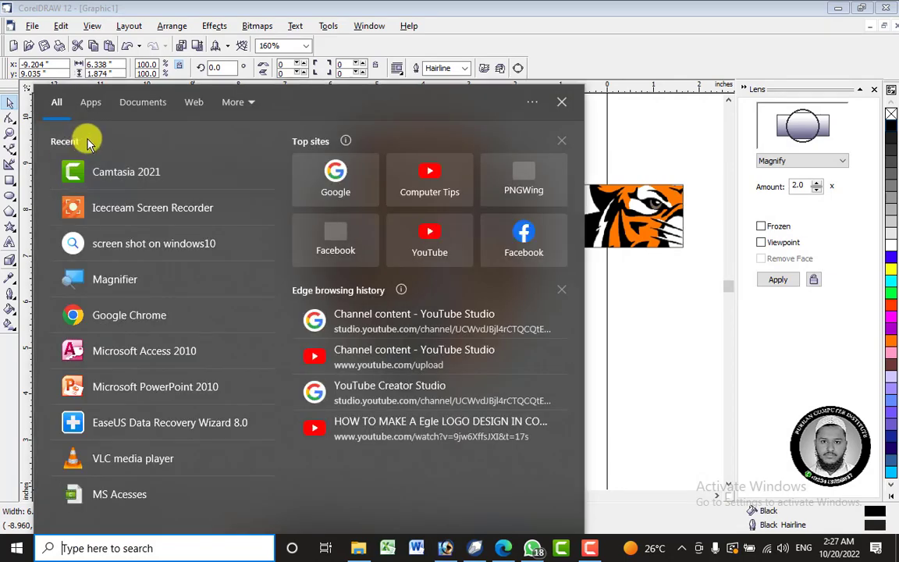
pyautogui.click(121, 282)
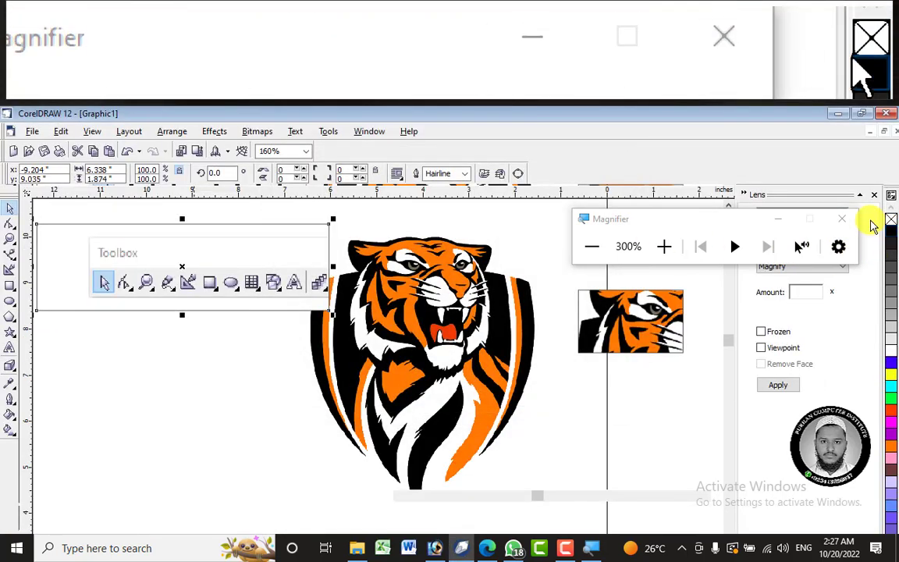
pyautogui.click(843, 219)
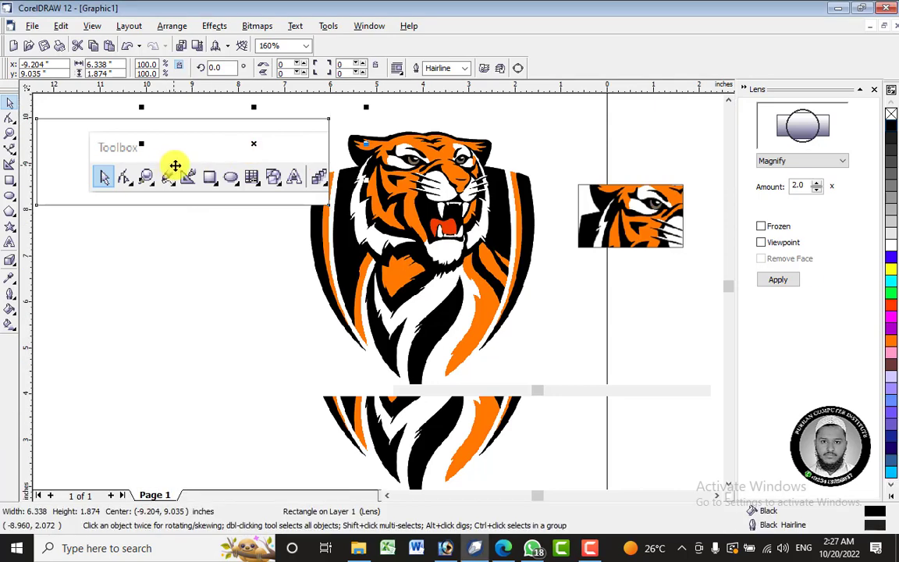
# Shift the Magnify lens over the Toolbox image and look through the remaining lens types.
pyautogui.moveTo(176, 168); pyautogui.dragTo(212, 169)
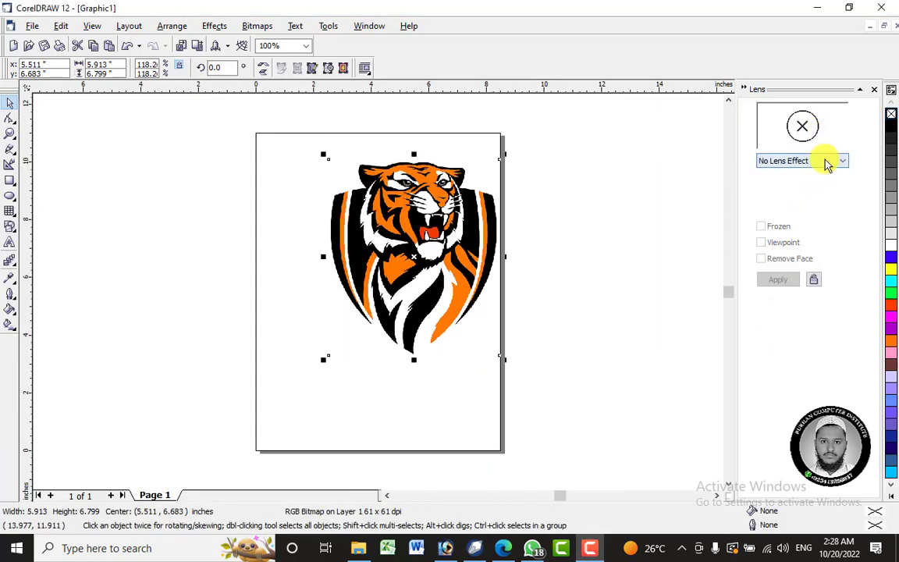
pyautogui.click(827, 161)
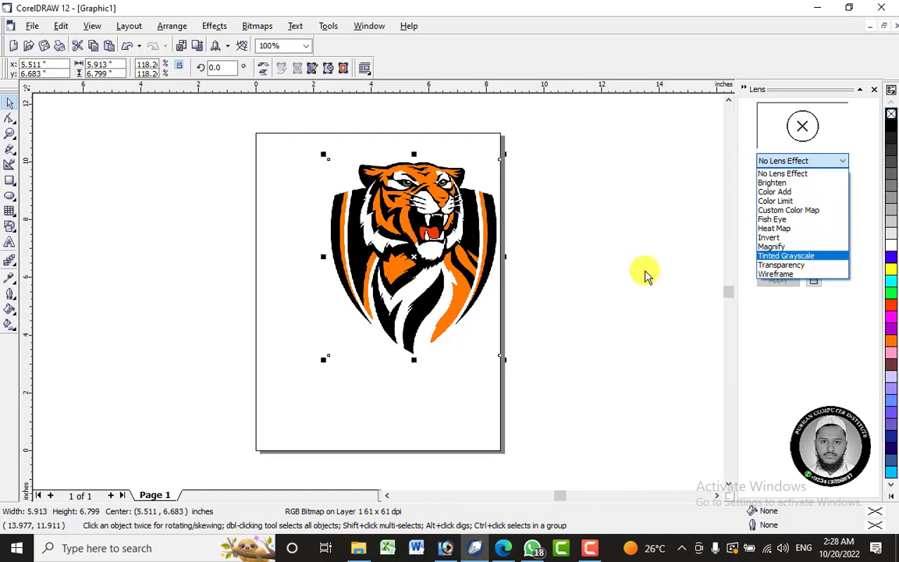
pyautogui.click(98, 221)
# Add artistic text with a person's full name beside the page and set its font to Arial Black.
pyautogui.click(10, 242)
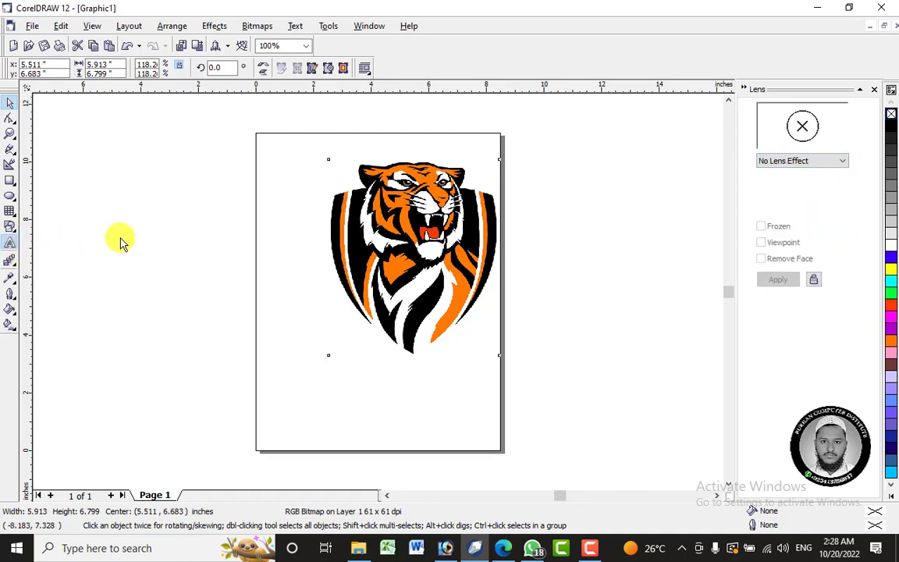
pyautogui.click(194, 222)
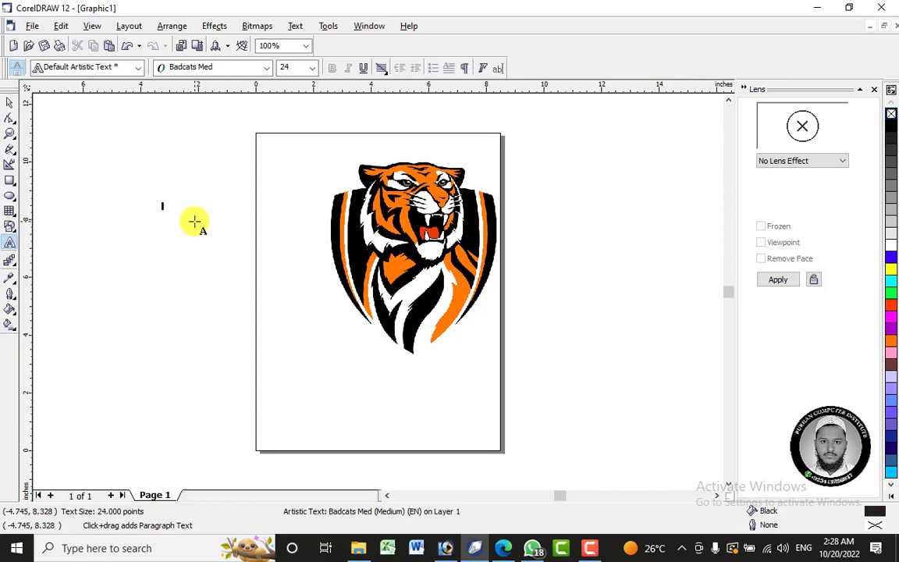
pyautogui.hotkey('ctrl', 'a')
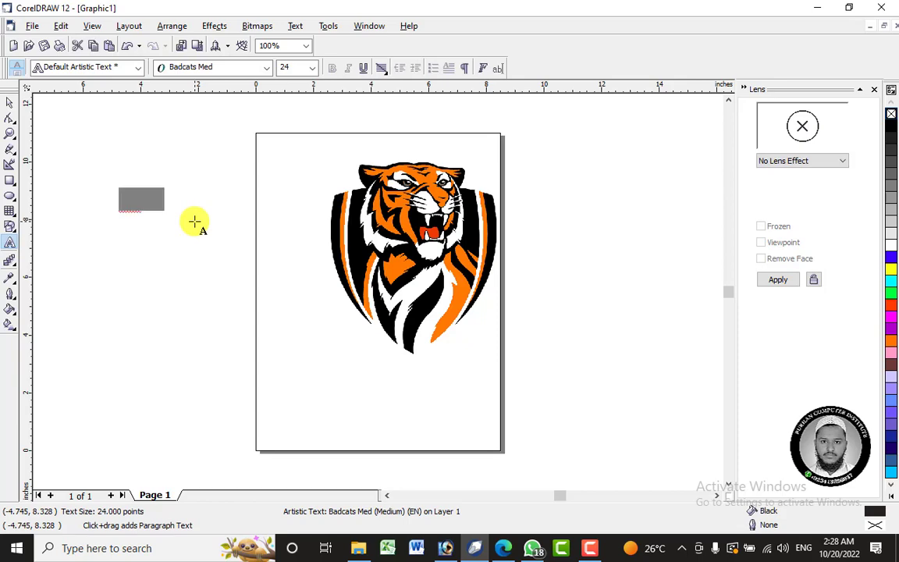
pyautogui.click(266, 67)
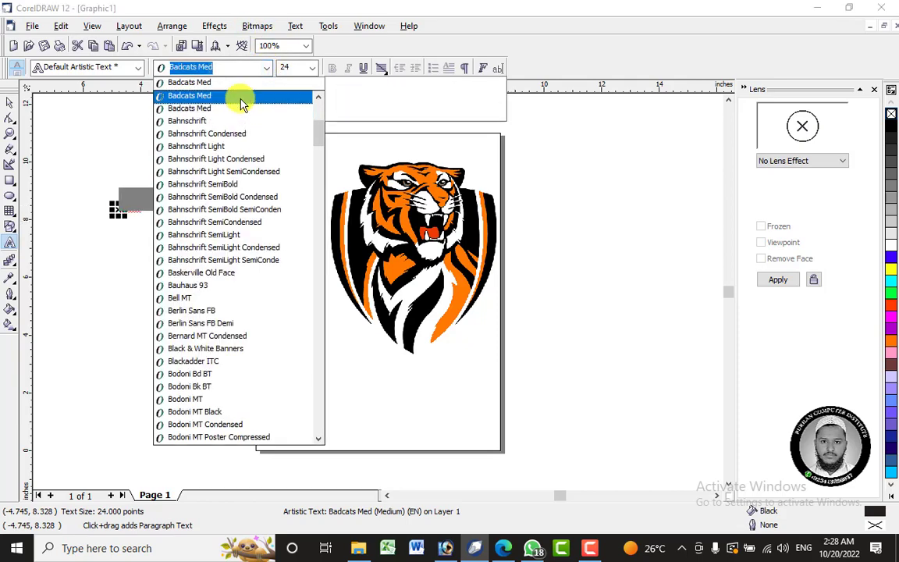
pyautogui.scroll(2, 242, 102)
pyautogui.scroll(5, 242, 99)
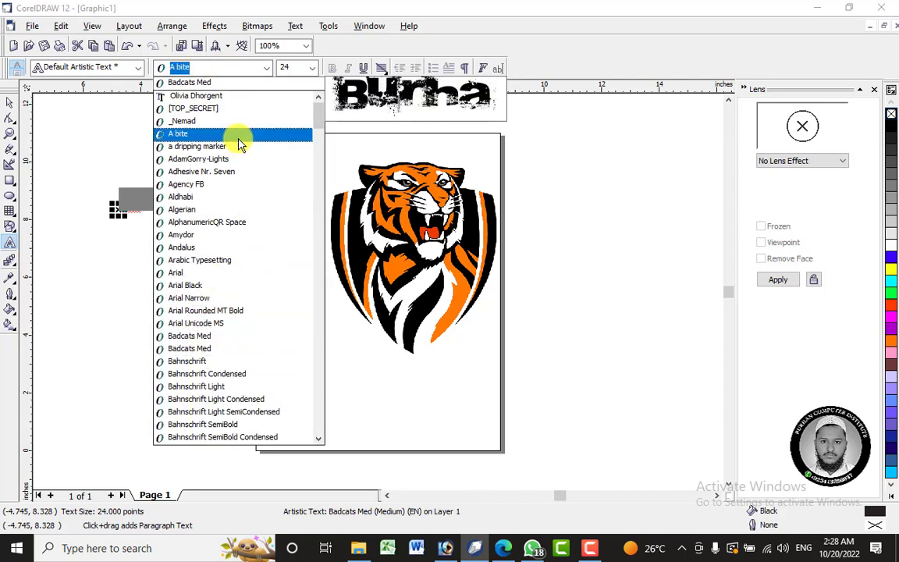
pyautogui.click(210, 288)
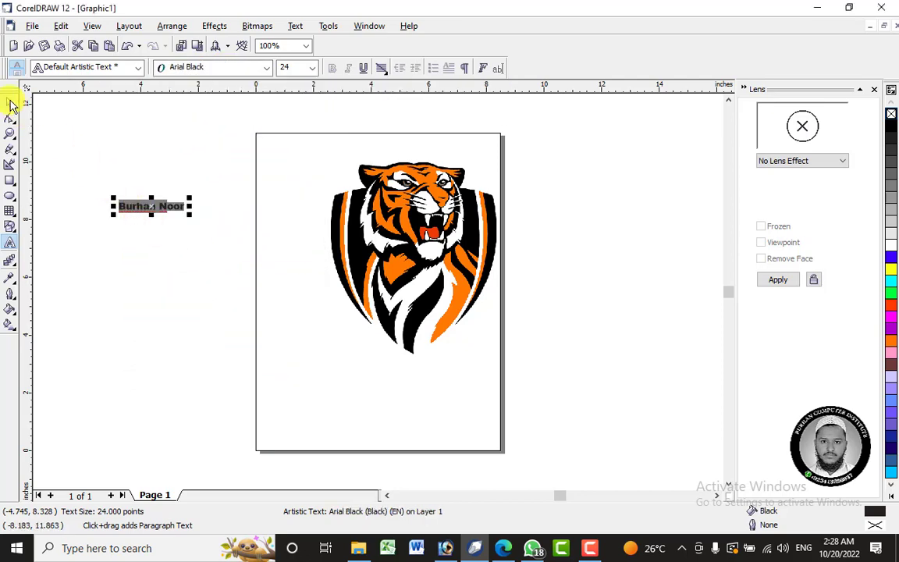
# Enlarge the name text to about 59 pt.
pyautogui.click(11, 104)
pyautogui.moveTo(193, 213); pyautogui.dragTo(274, 299)
pyautogui.rightClick(230, 211)
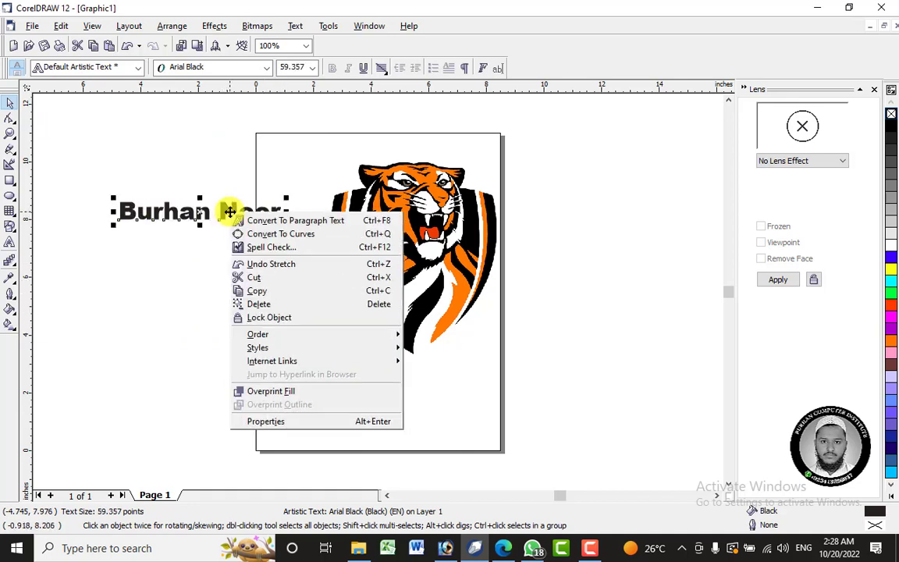
# Change the name text to UPPERCASE and move it below the tiger logo on the page.
pyautogui.click(222, 26)
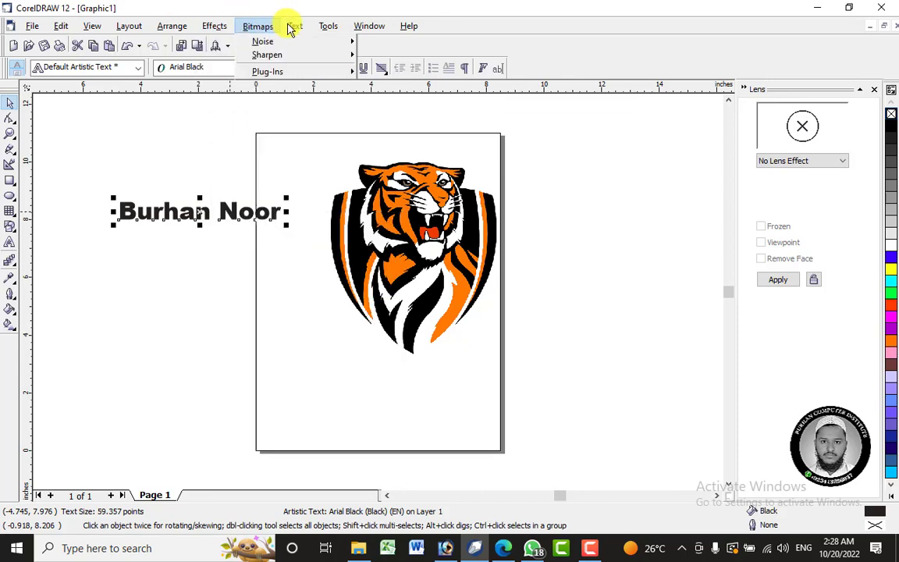
pyautogui.moveTo(297, 25)
pyautogui.click(318, 177)
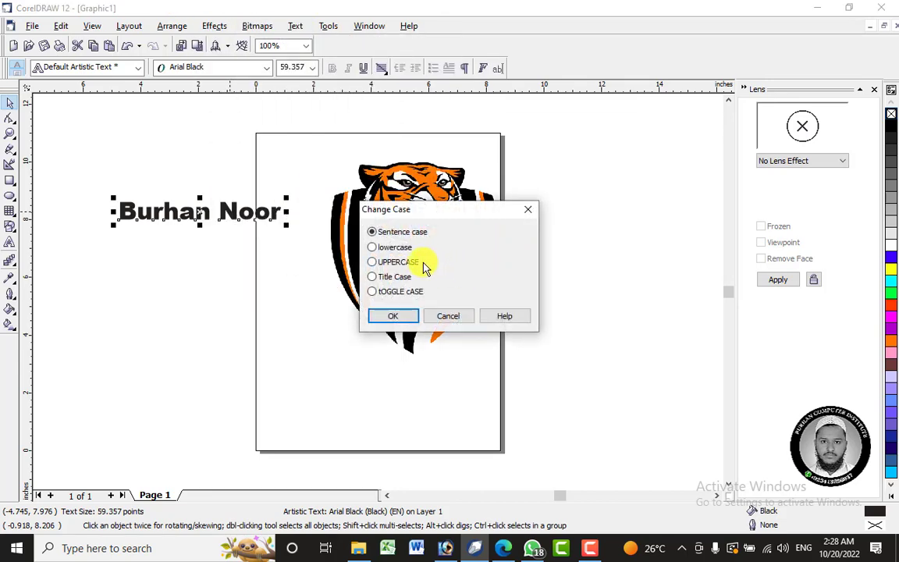
pyautogui.click(393, 316)
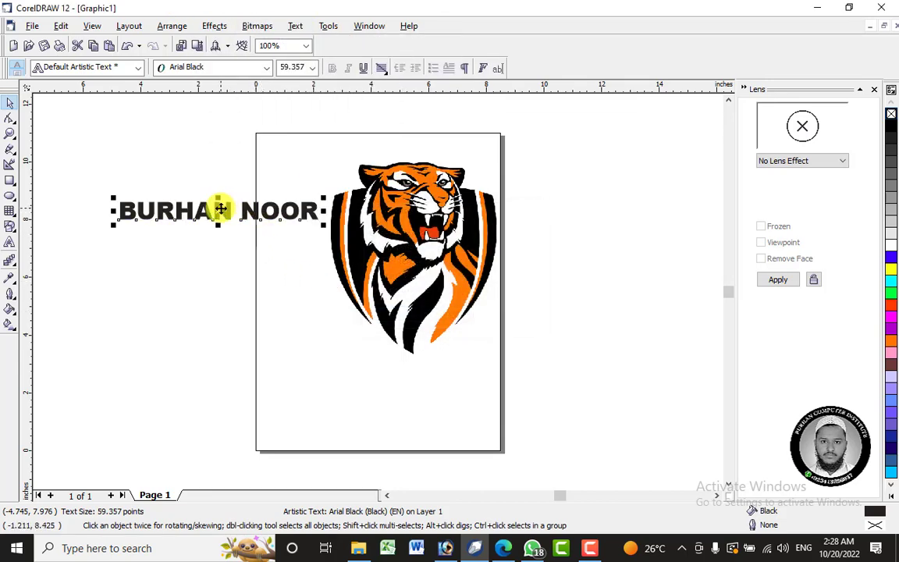
pyautogui.moveTo(221, 207); pyautogui.dragTo(406, 387)
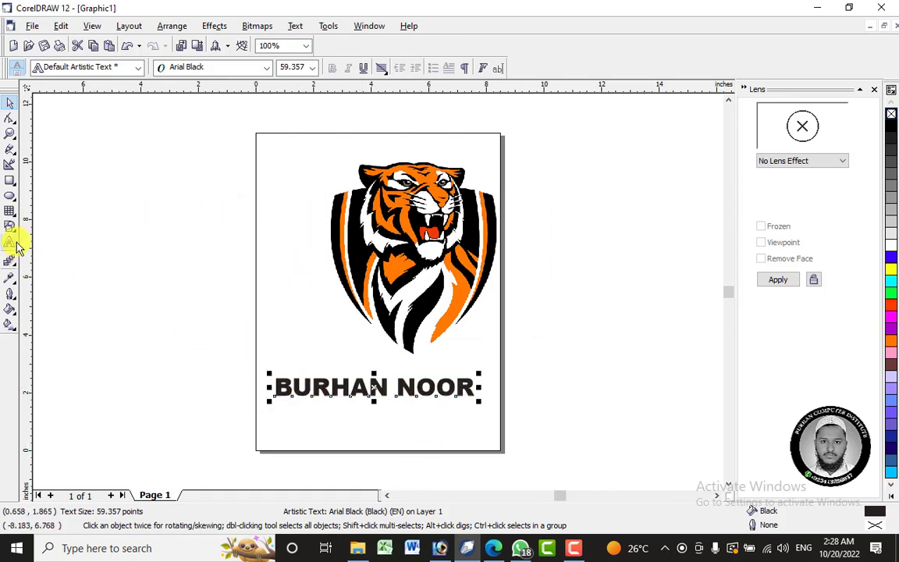
# Draw an ellipse about 3.6 by 1.5 inches over the middle of the name and apply a Fish Eye lens at 100%.
pyautogui.click(10, 196)
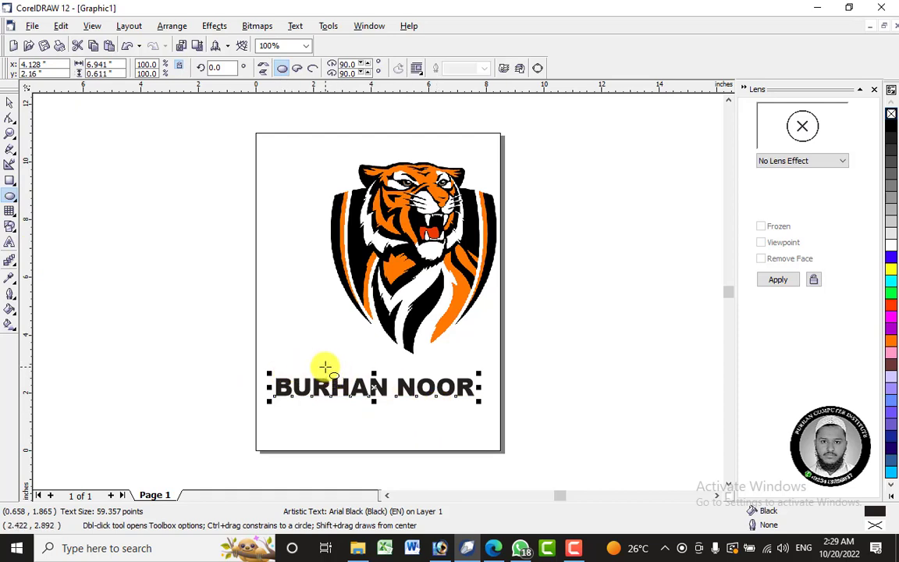
pyautogui.moveTo(327, 367); pyautogui.dragTo(432, 414)
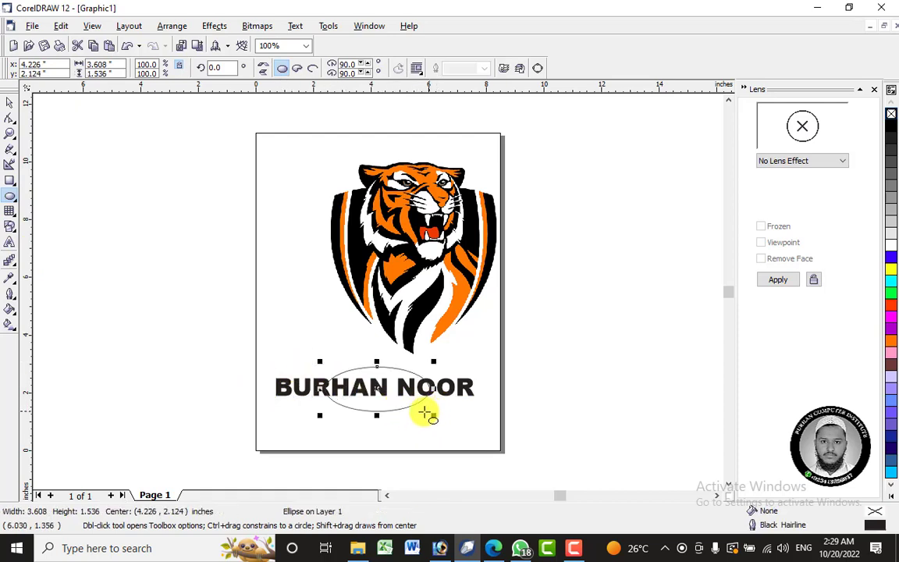
pyautogui.click(790, 166)
pyautogui.click(785, 218)
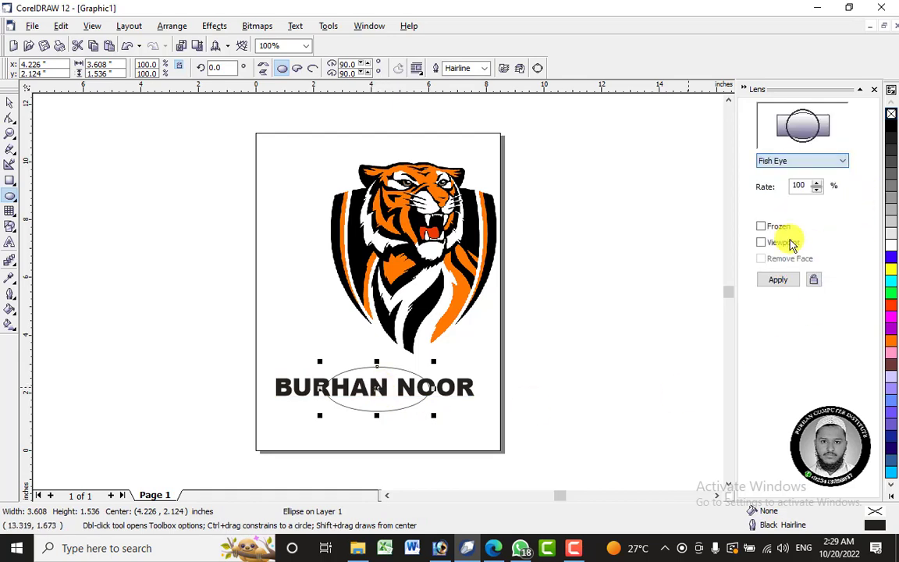
pyautogui.click(779, 280)
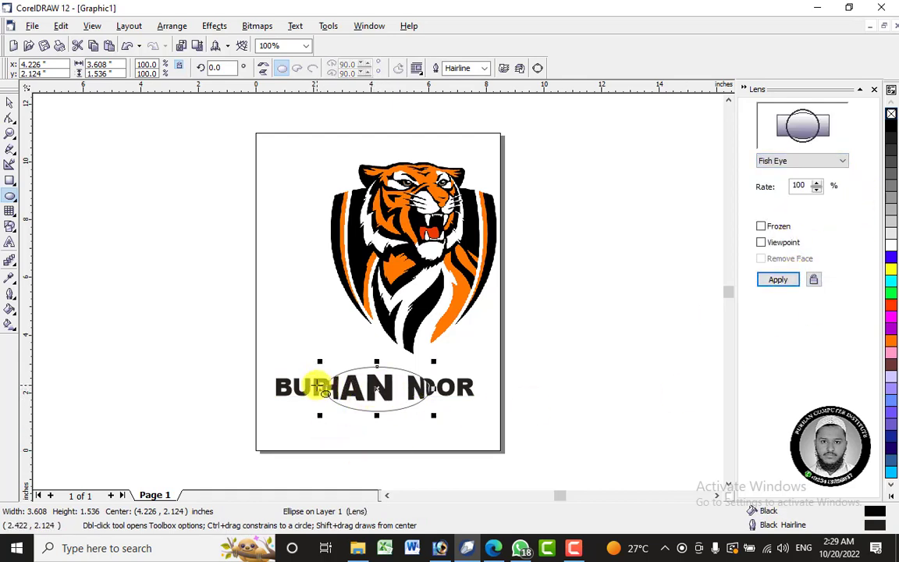
# Stretch the Fish Eye ellipse to about 9.1 by 1.7 inches so that it covers the whole name.
pyautogui.moveTo(319, 388); pyautogui.dragTo(245, 389)
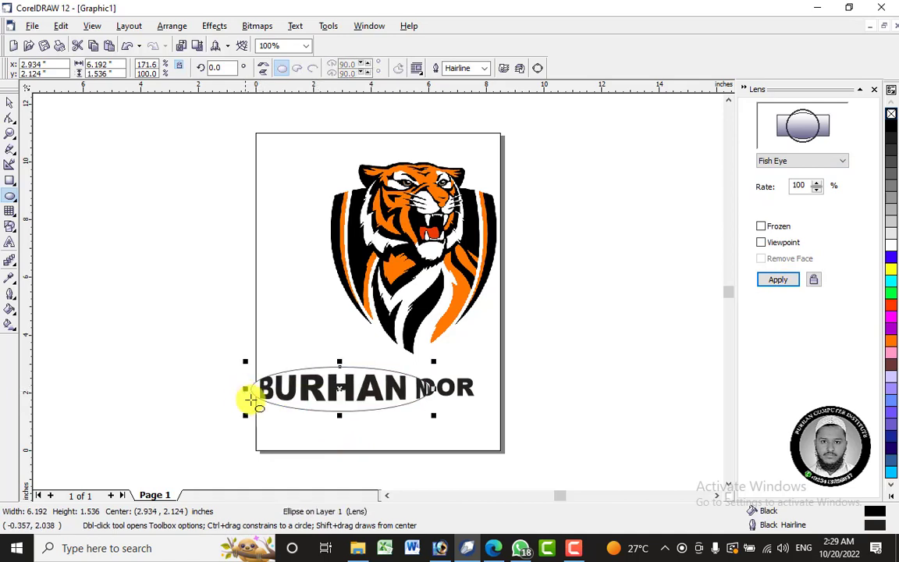
pyautogui.moveTo(436, 388); pyautogui.dragTo(497, 387)
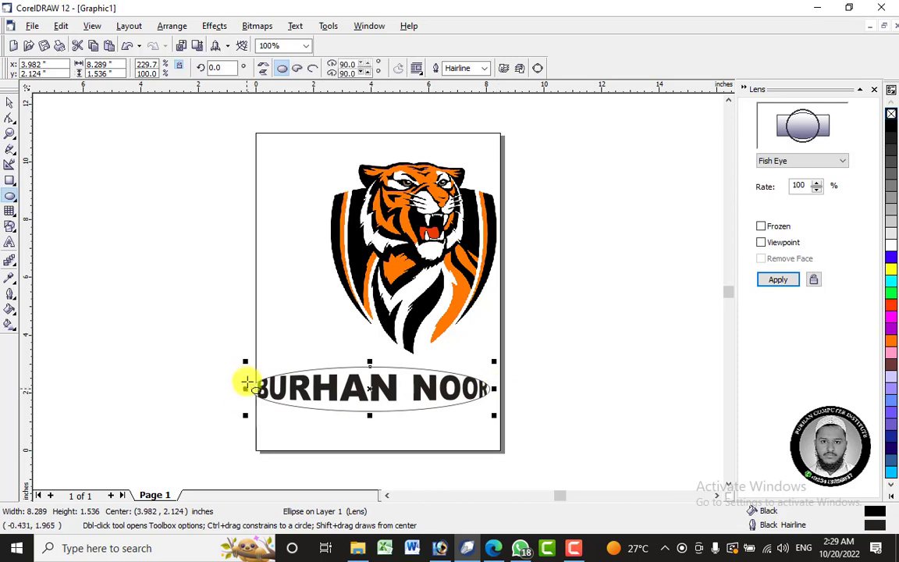
pyautogui.moveTo(245, 361); pyautogui.dragTo(230, 359)
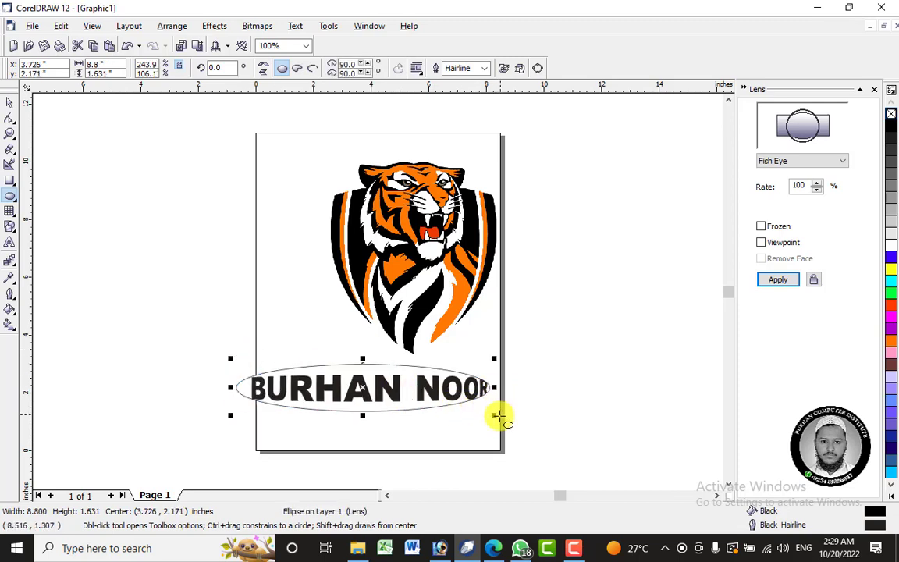
pyautogui.moveTo(502, 418); pyautogui.dragTo(506, 422)
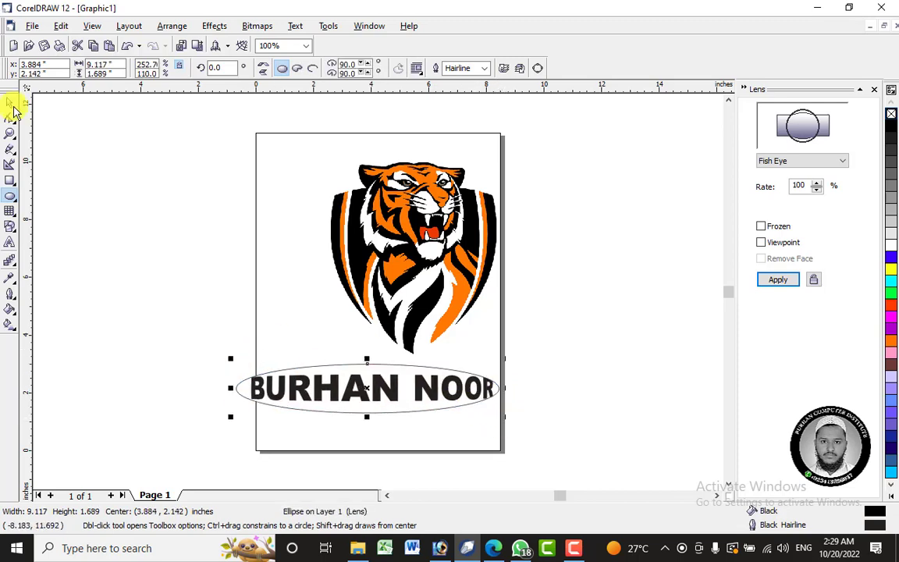
# Freeze the Fish Eye lens on the ellipse and move the ellipse away from the text, beyond the page's right edge.
pyautogui.click(10, 102)
pyautogui.click(388, 401)
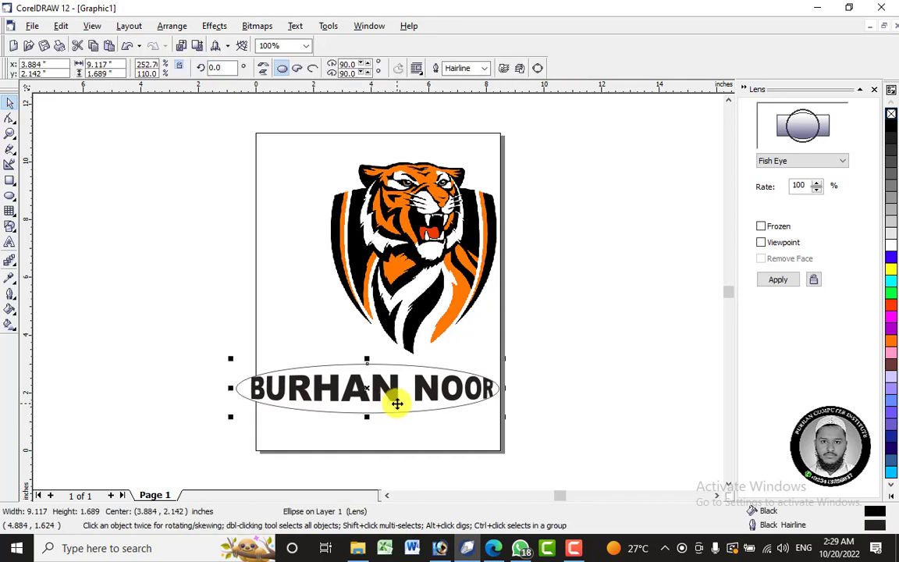
pyautogui.click(789, 285)
pyautogui.click(583, 432)
pyautogui.moveTo(389, 403); pyautogui.dragTo(626, 321)
pyautogui.click(582, 428)
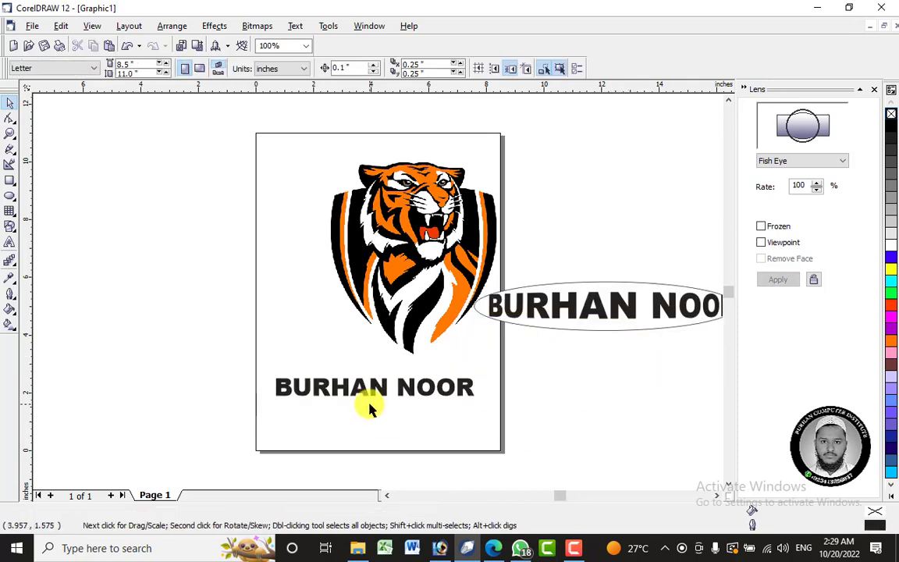
# Delete the original name text and the frozen Fish Eye ellipse.
pyautogui.click(409, 392)
pyautogui.rightClick(408, 388)
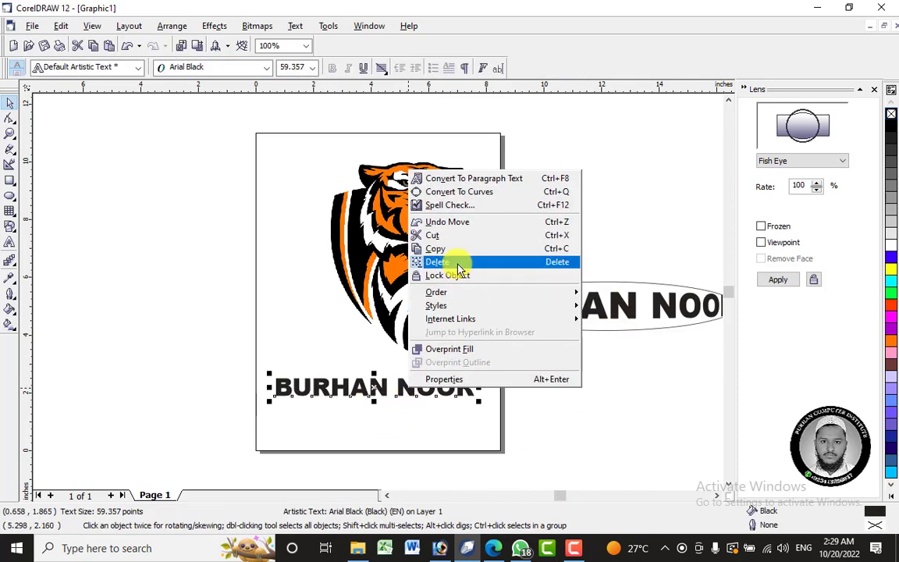
pyautogui.click(459, 270)
pyautogui.click(603, 320)
pyautogui.rightClick(604, 316)
pyautogui.click(680, 186)
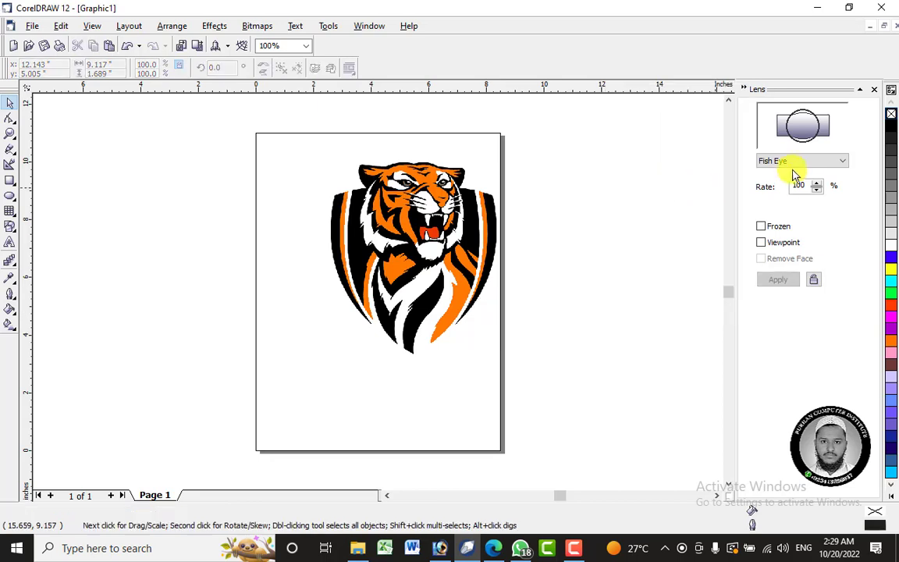
# Draw a near-circular ellipse about 4.1 by 4.2 inches and place it over the tiger's head.
pyautogui.click(796, 162)
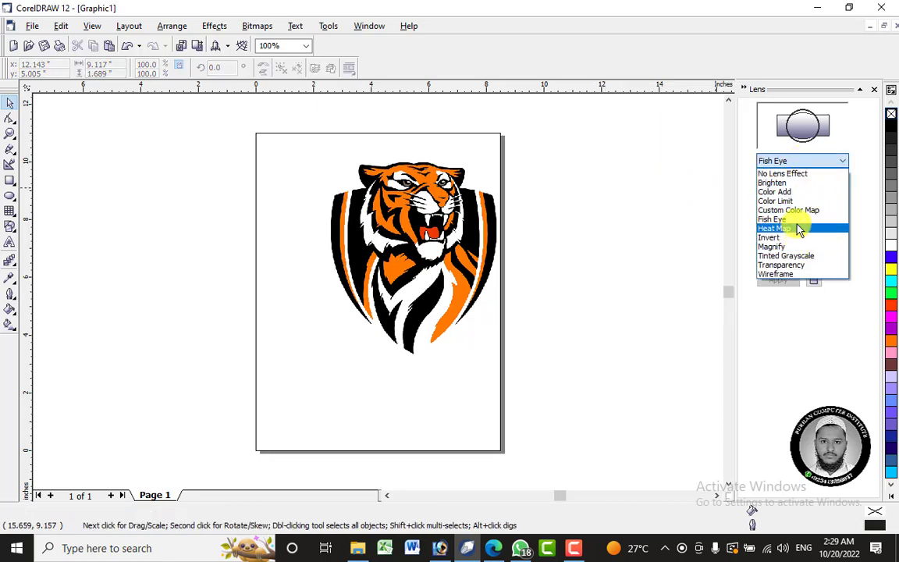
pyautogui.click(487, 326)
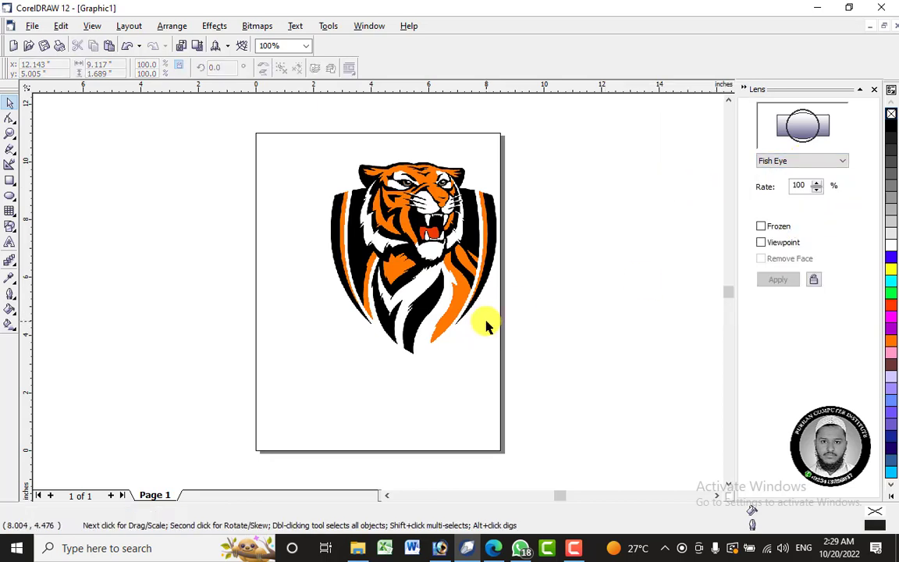
pyautogui.click(12, 197)
pyautogui.moveTo(190, 167); pyautogui.dragTo(315, 295)
pyautogui.moveTo(254, 234); pyautogui.dragTo(418, 219)
# Apply a Heat Map lens with 0% palette rotation to the ellipse and move it onto the logo's lower right part.
pyautogui.click(822, 161)
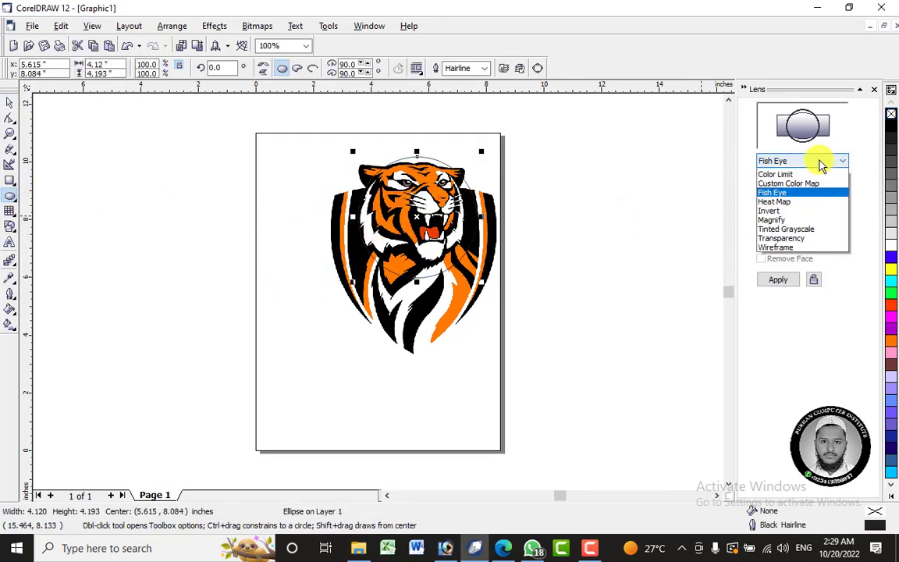
pyautogui.click(820, 228)
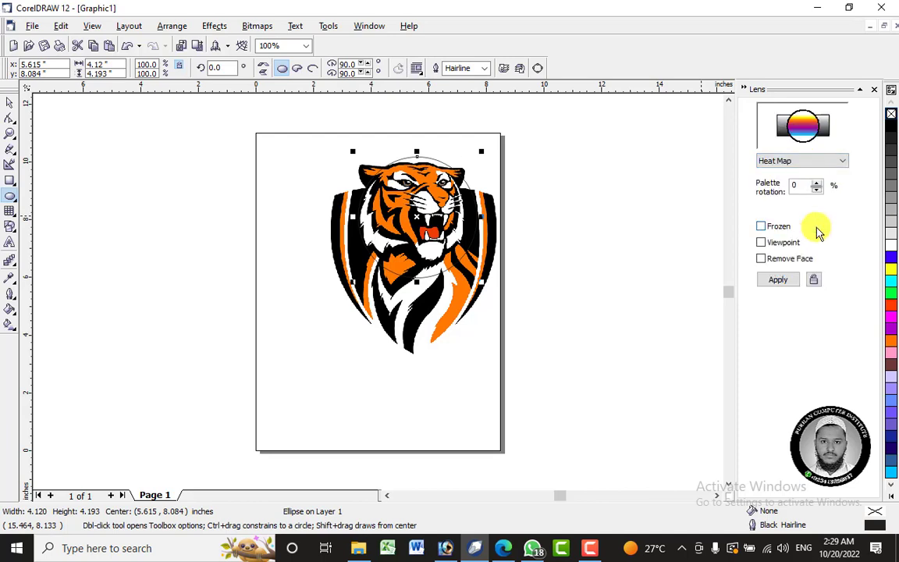
pyautogui.click(779, 281)
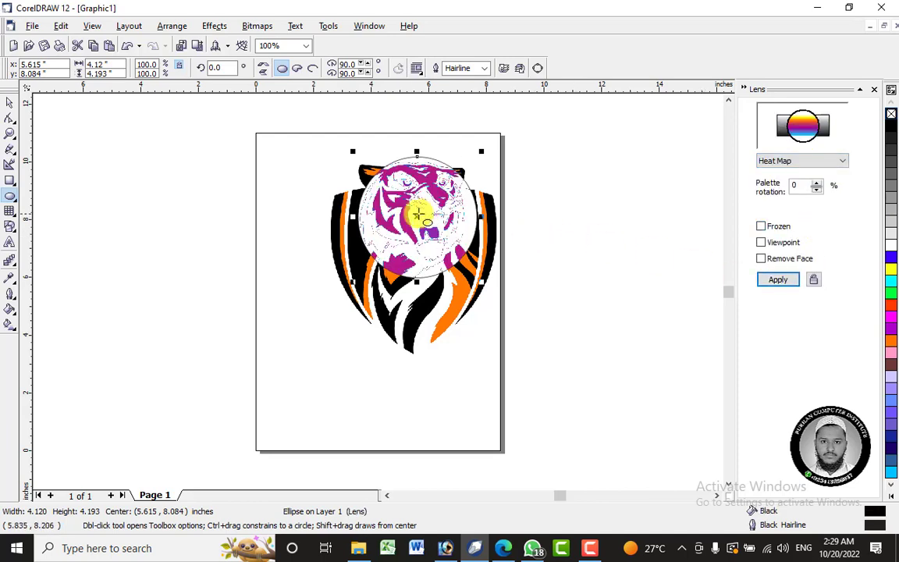
pyautogui.moveTo(420, 241); pyautogui.dragTo(464, 307)
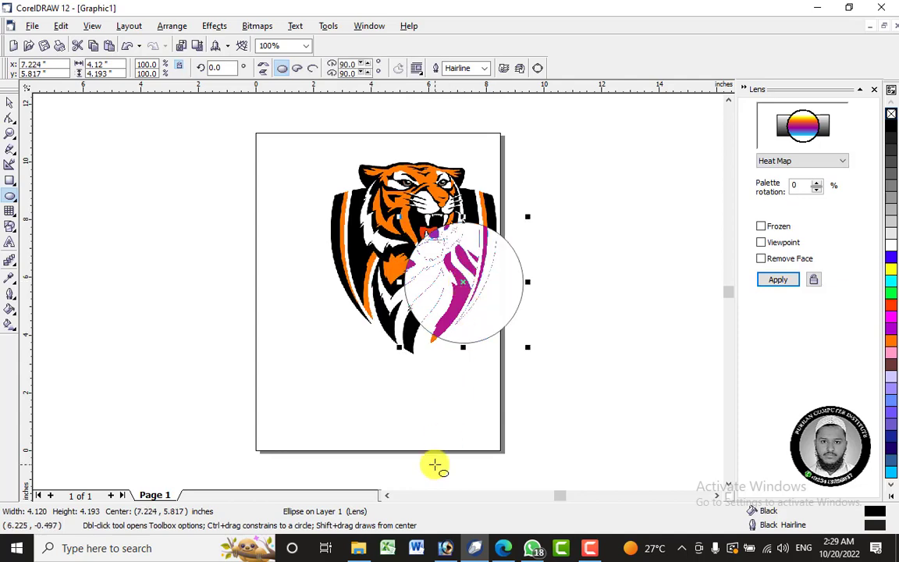
# Switch to File Explorer and open the Desktop subfolder inside the Desktop folder.
pyautogui.click(361, 548)
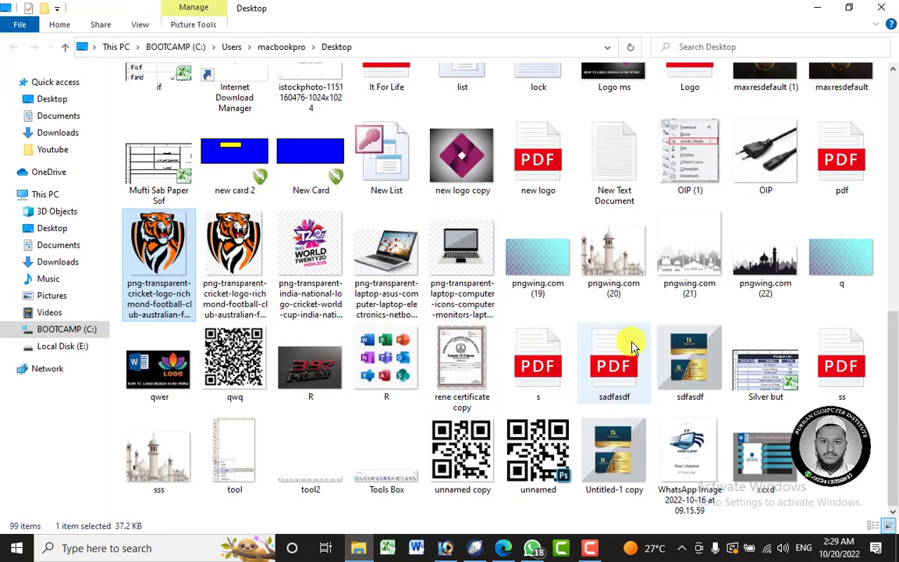
pyautogui.scroll(3, 624, 406)
pyautogui.scroll(5, 640, 421)
pyautogui.click(165, 122)
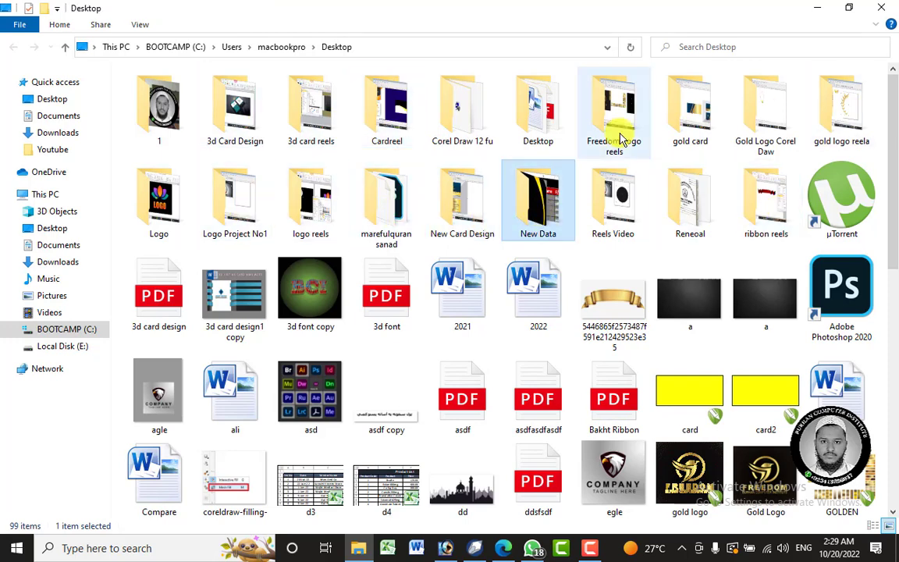
pyautogui.click(311, 109)
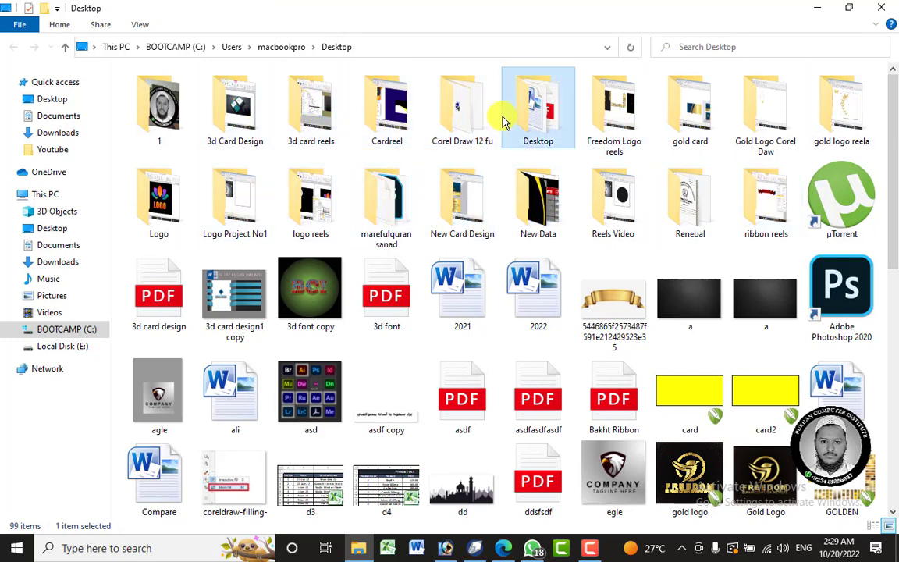
pyautogui.doubleClick(509, 117)
# Find the landscape photo 20220729_152836 in the folder and import it into the CorelDRAW drawing.
pyautogui.scroll(-4, 482, 211)
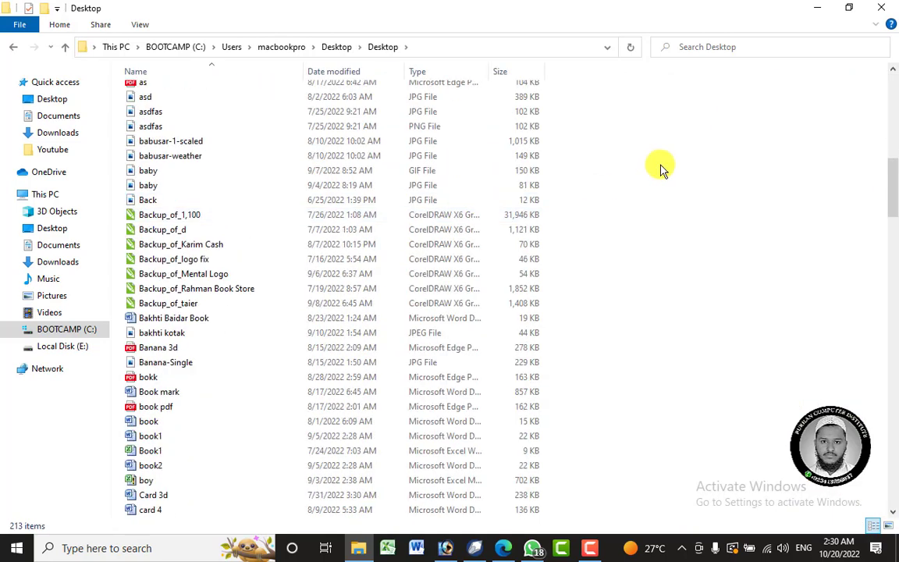
pyautogui.scroll(2, 658, 182)
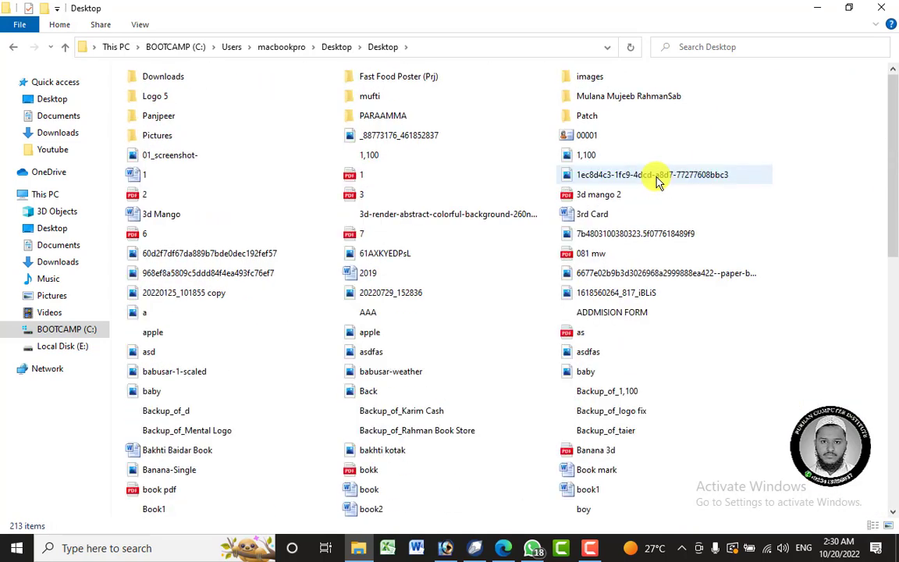
pyautogui.scroll(2, 657, 181)
pyautogui.click(616, 300)
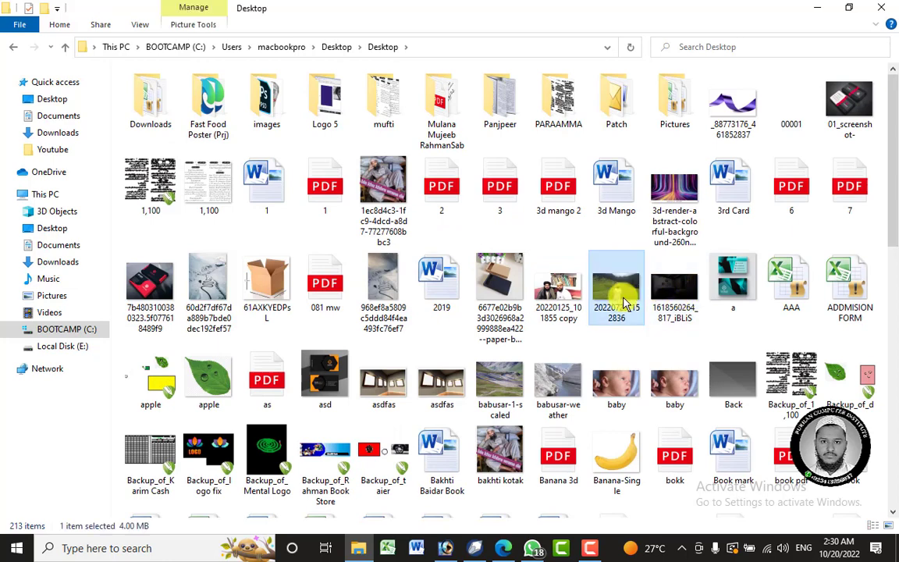
pyautogui.moveTo(610, 293); pyautogui.dragTo(466, 295)
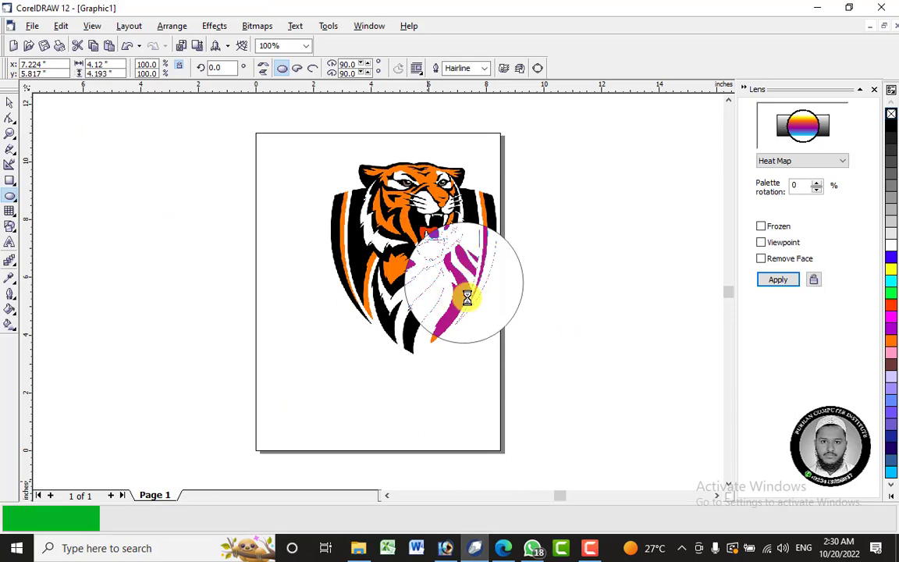
# Scale the imported photo down to about 17.7 by 10 inches and place it beside the tiger logo, overlapping the page's left edge.
pyautogui.scroll(-4, 462, 230)
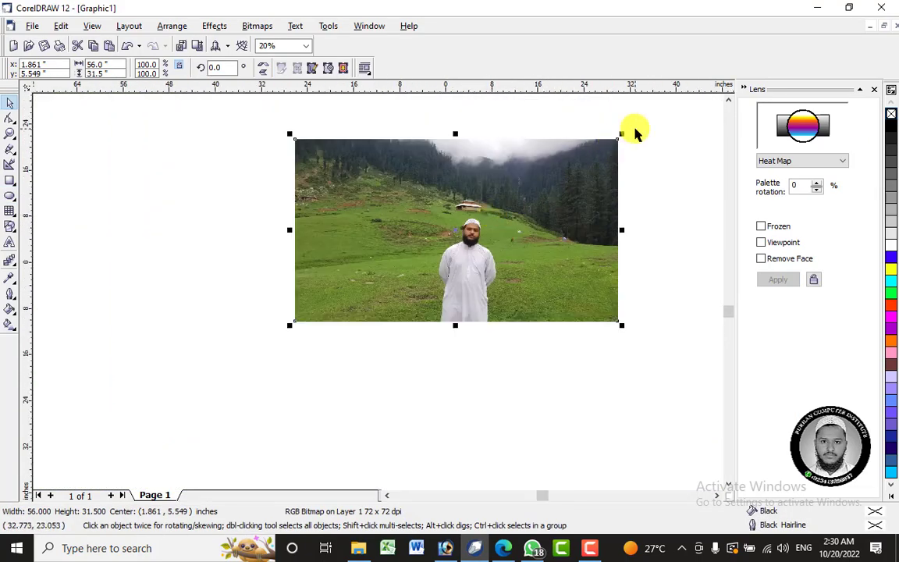
pyautogui.moveTo(616, 139); pyautogui.dragTo(401, 257)
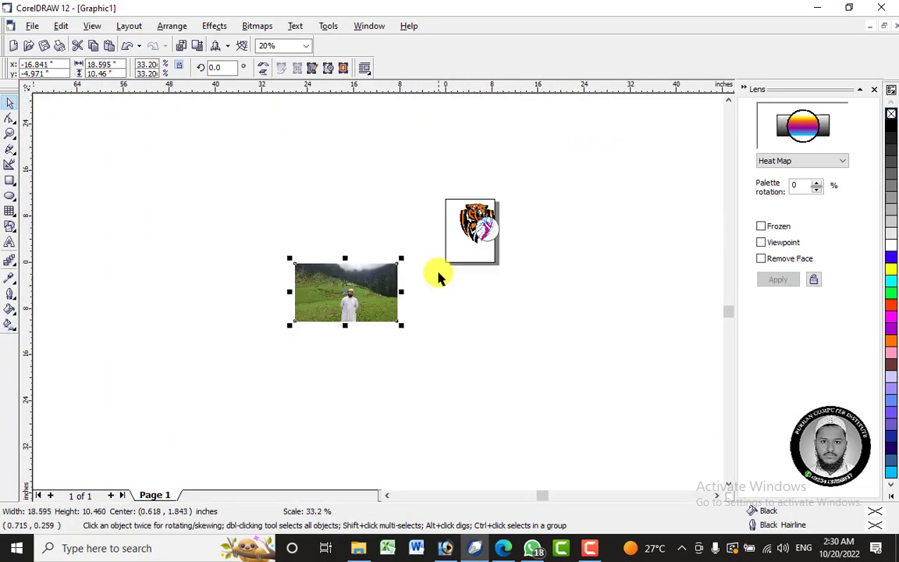
pyautogui.moveTo(376, 288); pyautogui.dragTo(450, 225)
pyautogui.scroll(3, 450, 225)
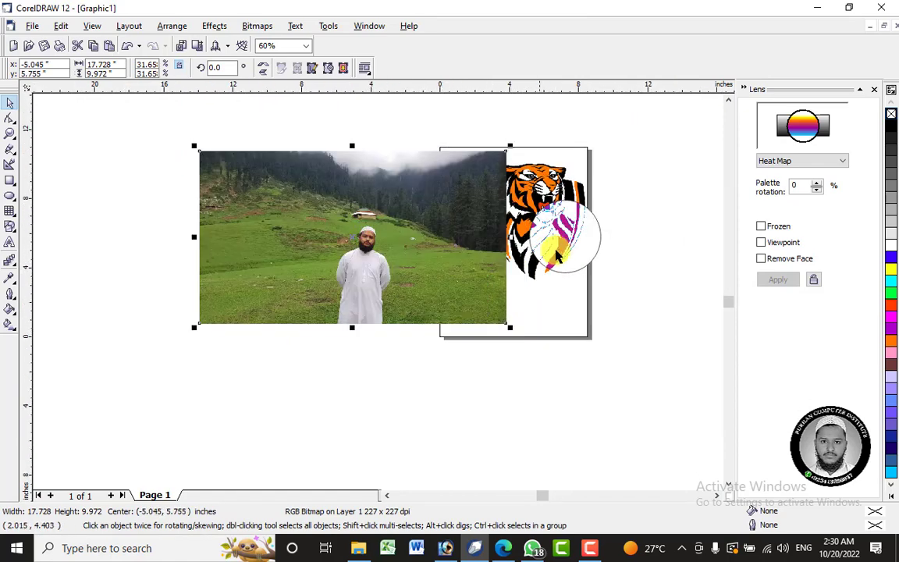
# Move the Heat Map ellipse off the logo, bring it to the front and place it over the right part of the photo.
pyautogui.click(569, 239)
pyautogui.moveTo(555, 222); pyautogui.dragTo(572, 323)
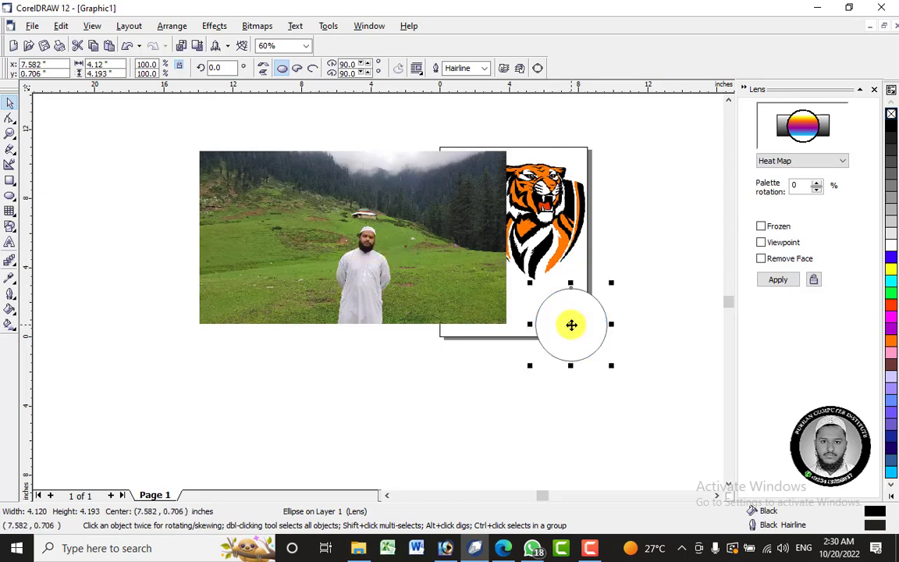
pyautogui.rightClick(572, 323)
pyautogui.moveTo(660, 220)
pyautogui.click(775, 128)
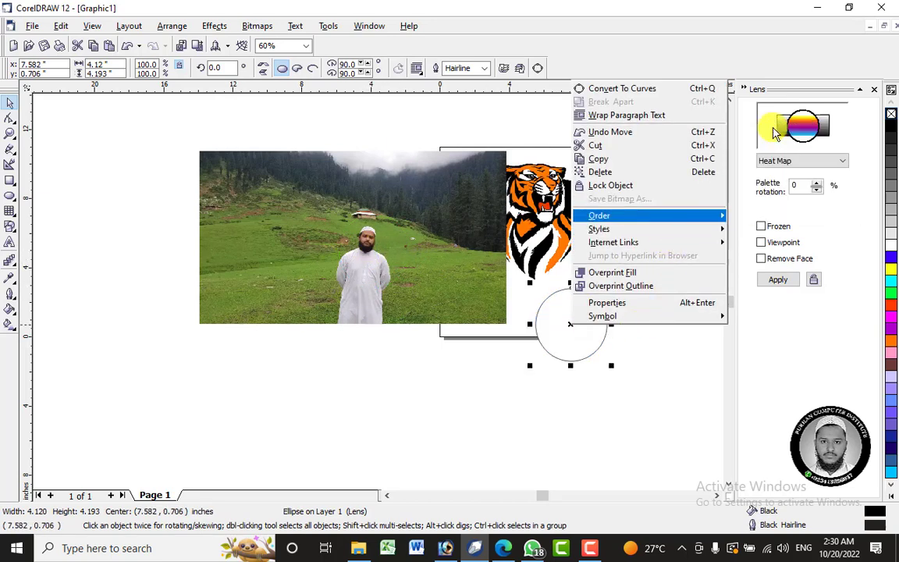
pyautogui.moveTo(572, 327); pyautogui.dragTo(442, 241)
# Apply an Invert lens to the ellipse and move it over the person in the photo.
pyautogui.click(805, 160)
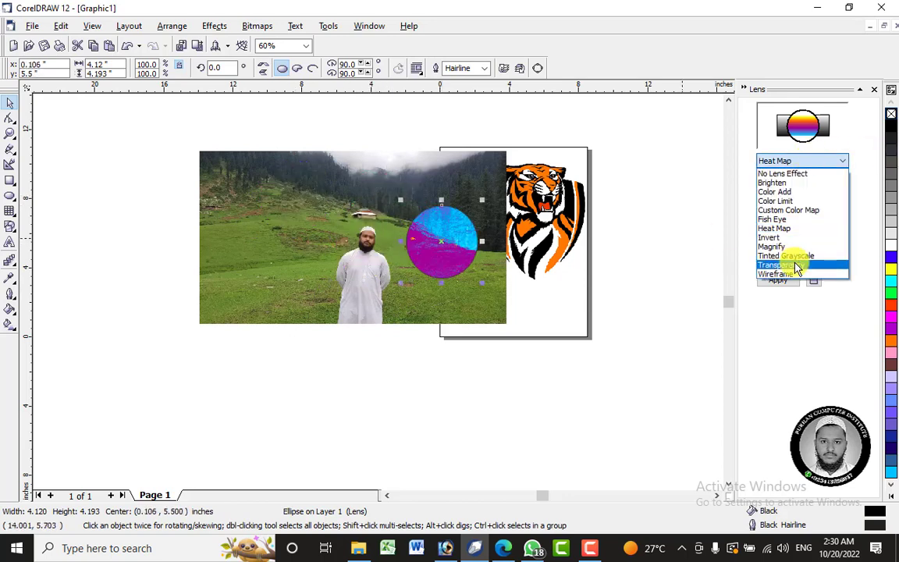
pyautogui.click(800, 237)
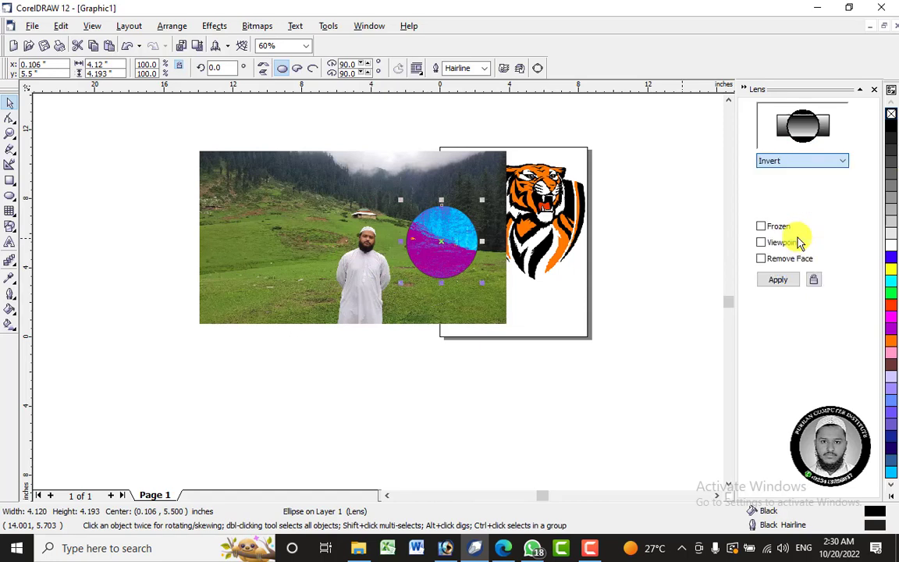
pyautogui.click(778, 279)
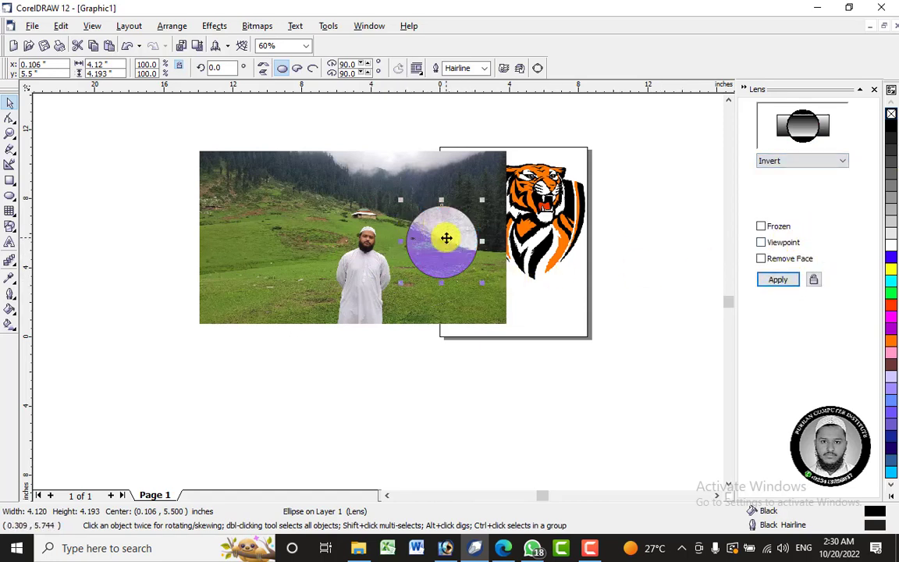
pyautogui.moveTo(445, 237); pyautogui.dragTo(369, 252)
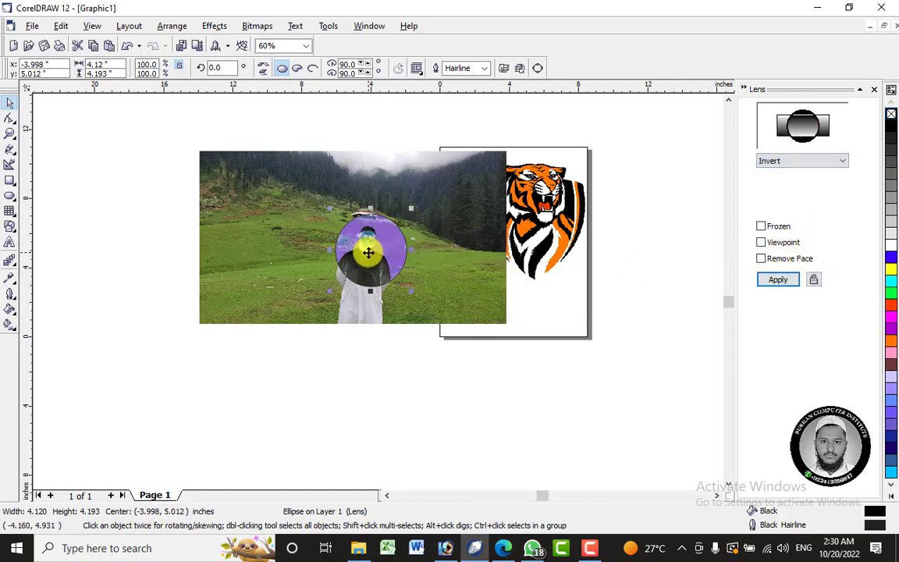
# Enlarge the Invert ellipse to about 8.8 by 8.9 inches and position it around the person.
pyautogui.click(324, 296)
pyautogui.click(355, 275)
pyautogui.moveTo(333, 293); pyautogui.dragTo(253, 373)
pyautogui.moveTo(356, 283); pyautogui.dragTo(386, 268)
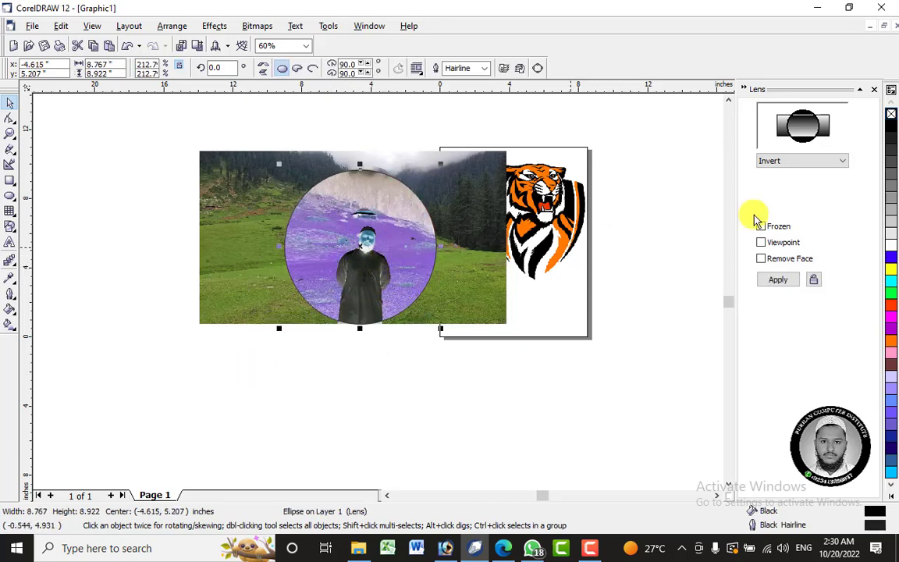
# Apply a black Tinted Grayscale lens to the ellipse and shift it slightly over the photo.
pyautogui.click(842, 160)
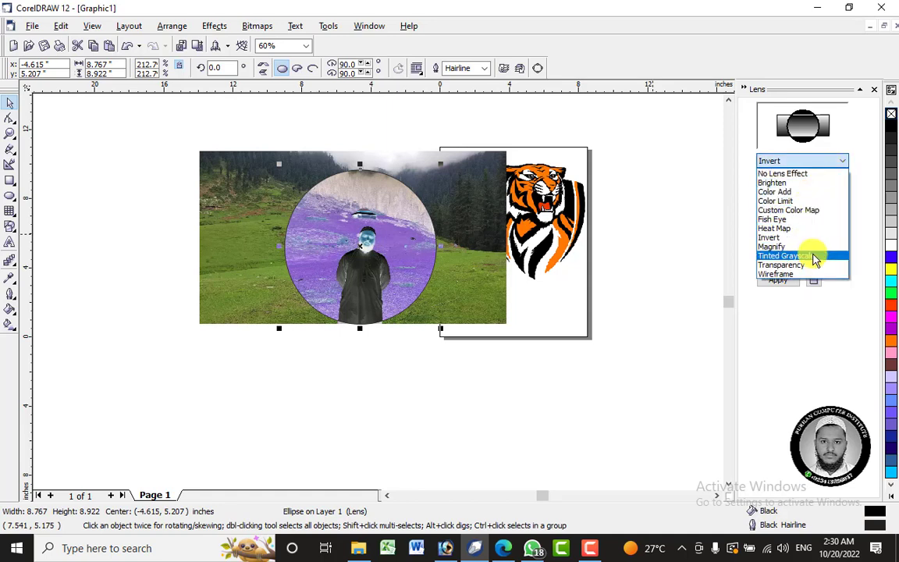
pyautogui.click(813, 257)
pyautogui.click(779, 280)
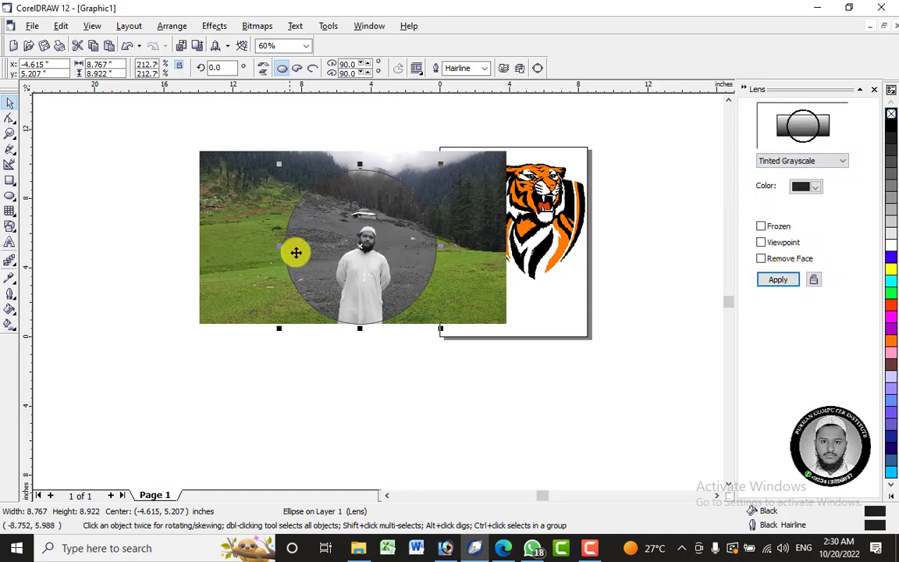
pyautogui.moveTo(306, 245); pyautogui.dragTo(363, 253)
# Apply a Transparency lens with a 50% rate to the ellipse, first in black and again in white.
pyautogui.click(838, 162)
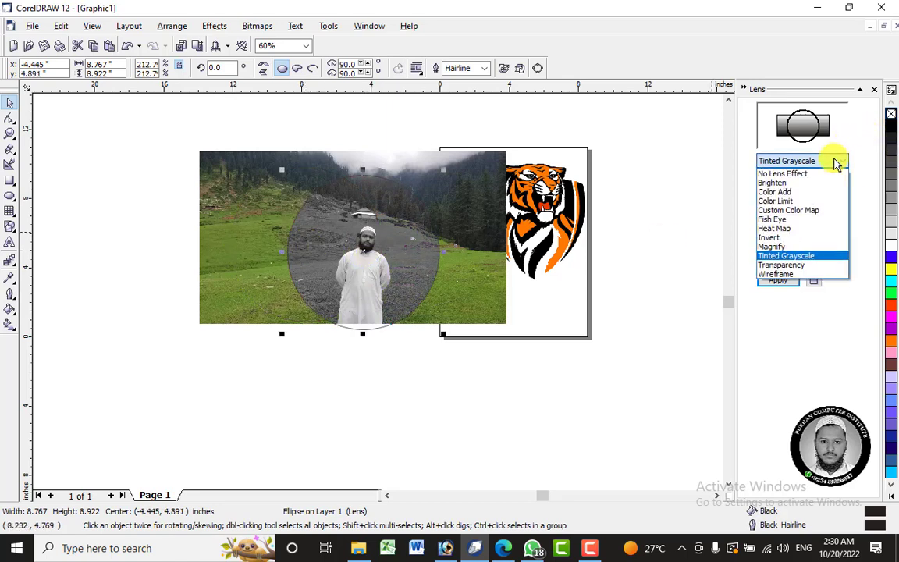
pyautogui.click(820, 271)
pyautogui.click(784, 282)
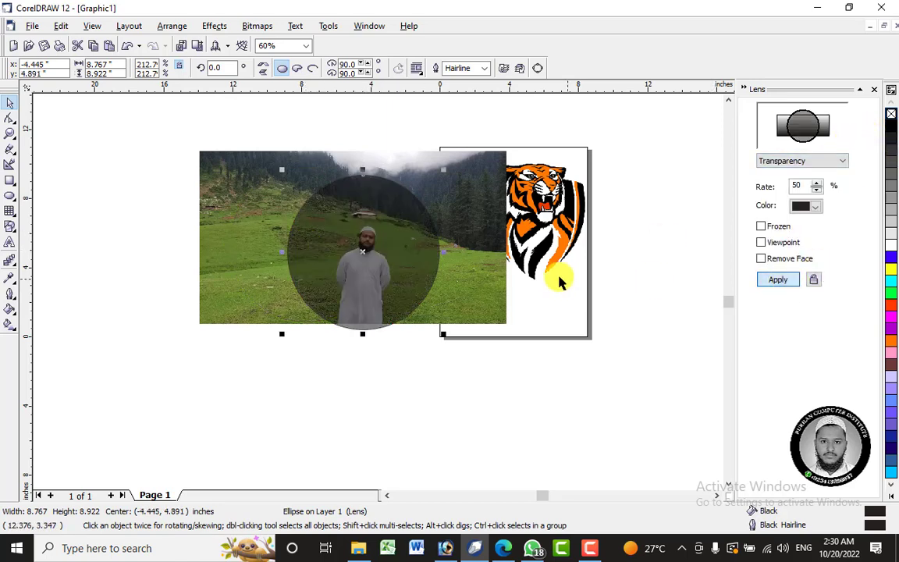
pyautogui.click(816, 206)
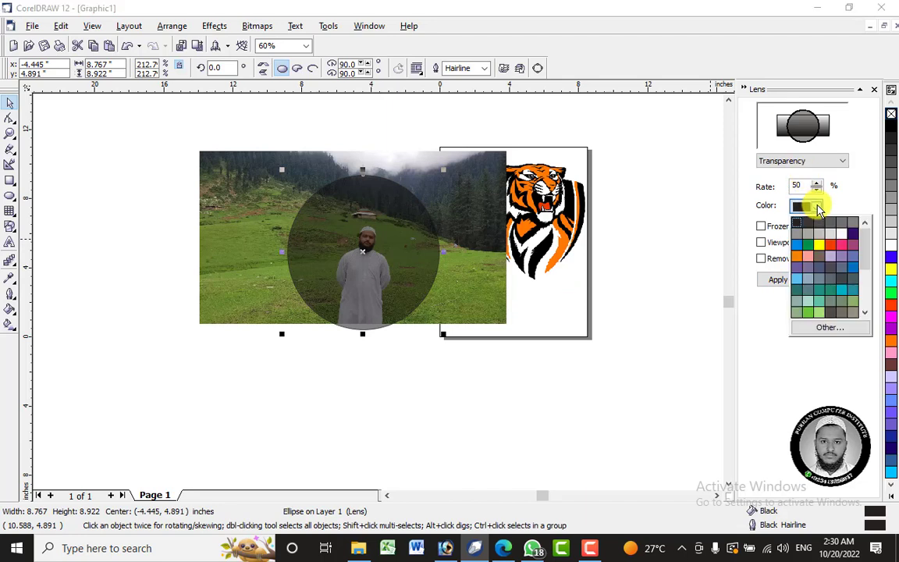
pyautogui.click(842, 240)
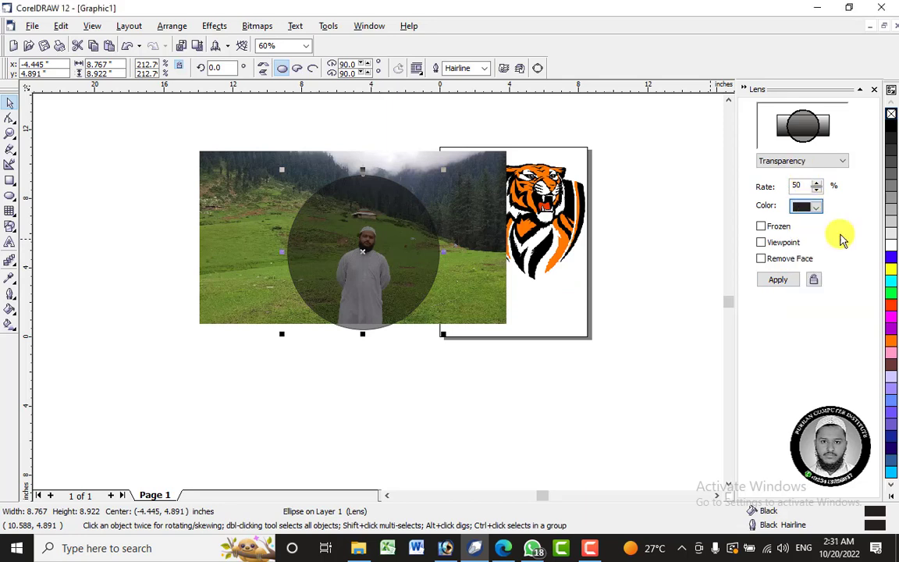
pyautogui.click(766, 282)
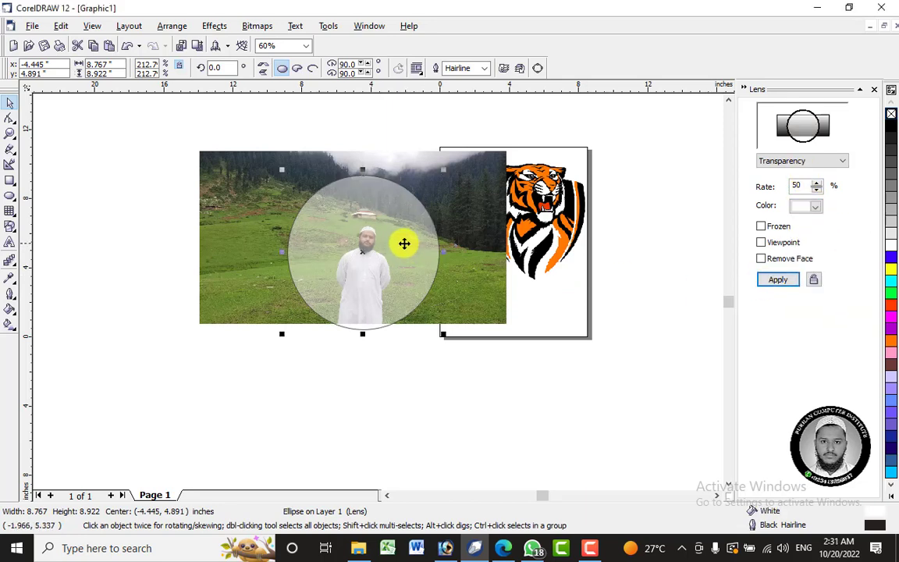
# Change the Transparency lens color to pink at the 50% rate.
pyautogui.click(817, 207)
pyautogui.click(792, 234)
pyautogui.click(777, 281)
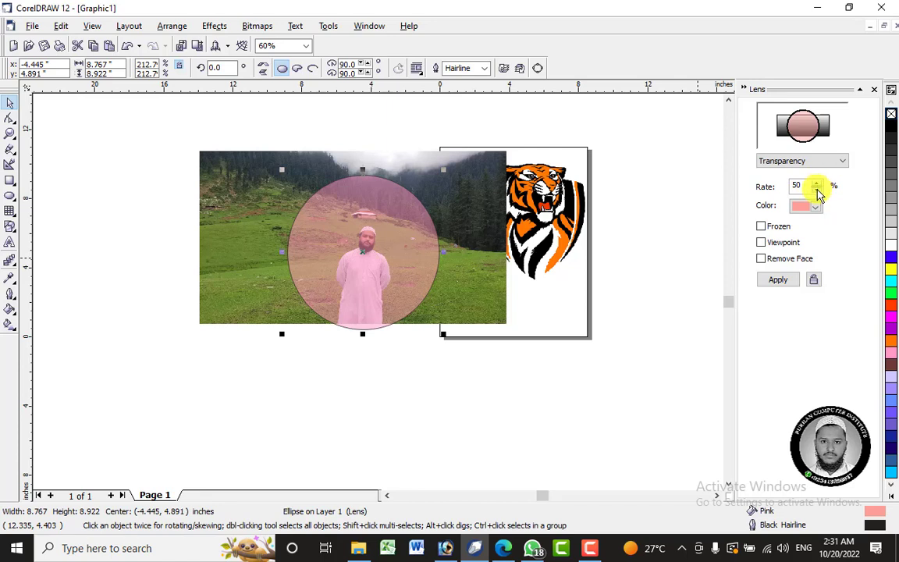
# Apply the pink Transparency lens at a 100% rate and again at 75%, and move the ellipse slightly right over the photo.
pyautogui.click(785, 279)
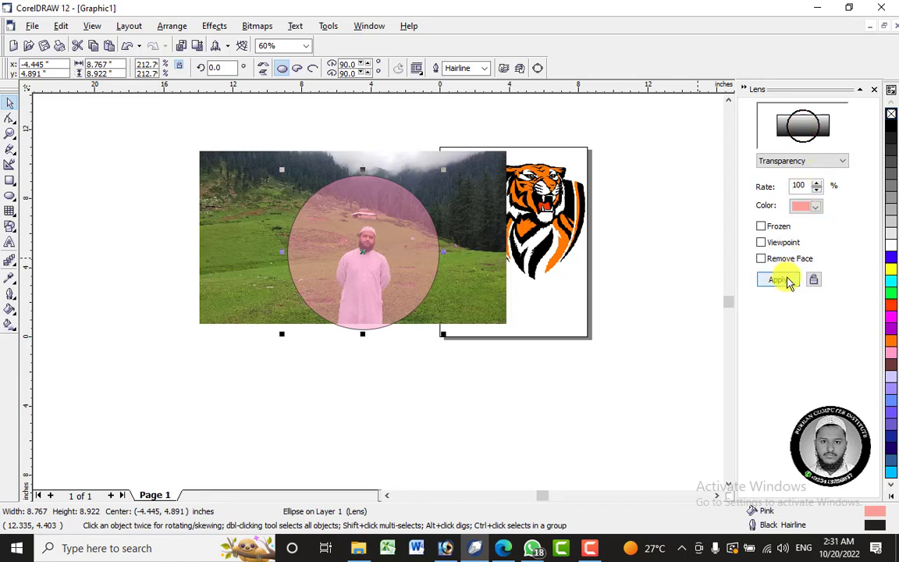
pyautogui.click(817, 191)
pyautogui.click(780, 281)
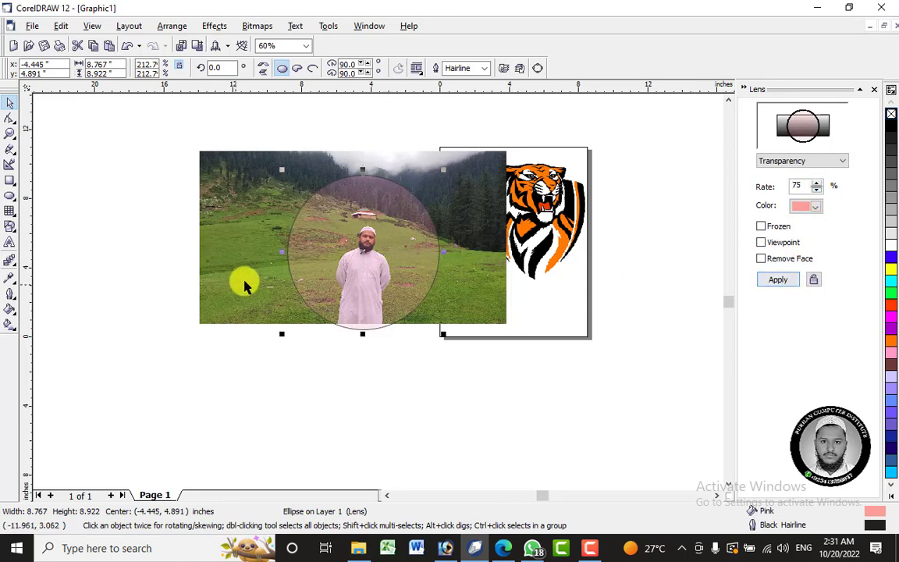
pyautogui.moveTo(366, 250); pyautogui.dragTo(385, 251)
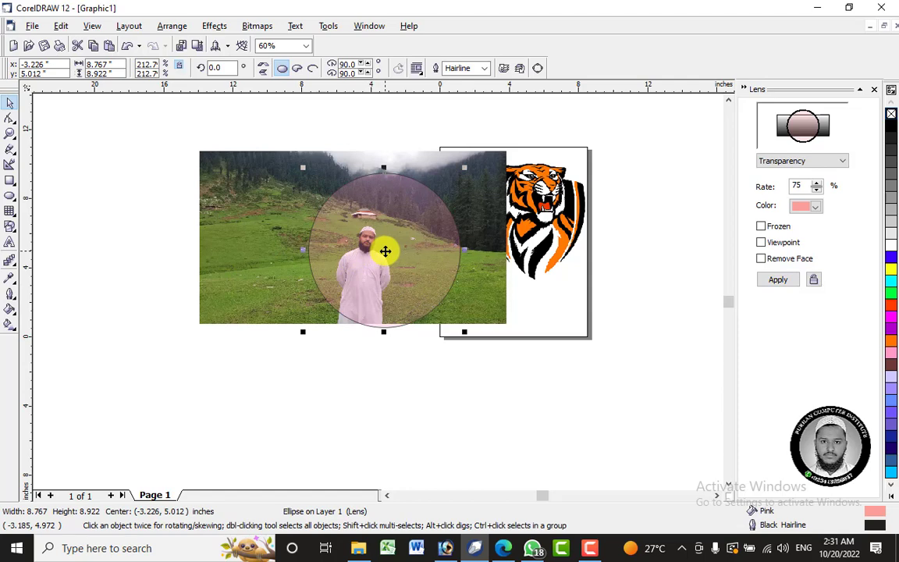
# Delete the landscape photo from under the ellipse.
pyautogui.click(484, 171)
pyautogui.rightClick(484, 170)
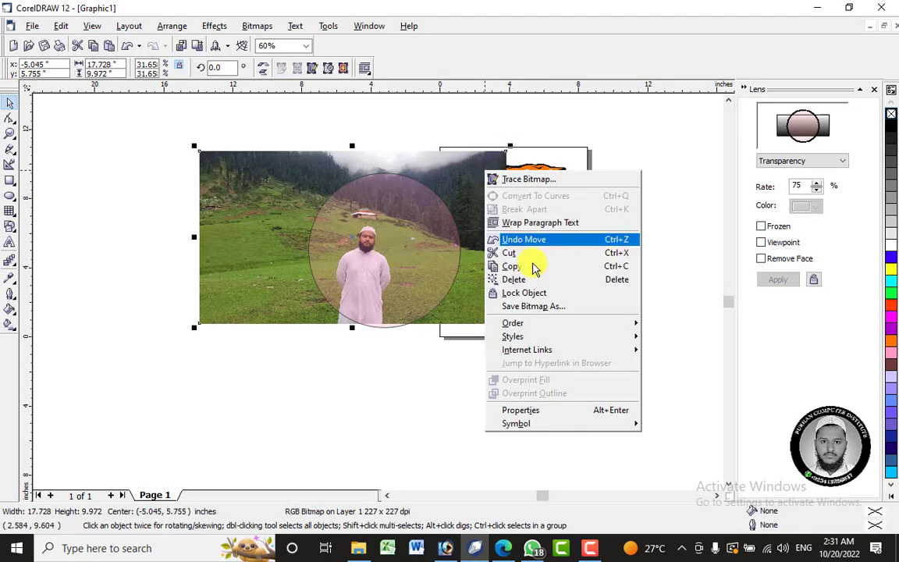
pyautogui.click(537, 279)
# Move the pink ellipse into the empty area left of the page, shrink it to about 2.4 by 2.4 inches and place a copy beside it.
pyautogui.moveTo(429, 255); pyautogui.dragTo(335, 219)
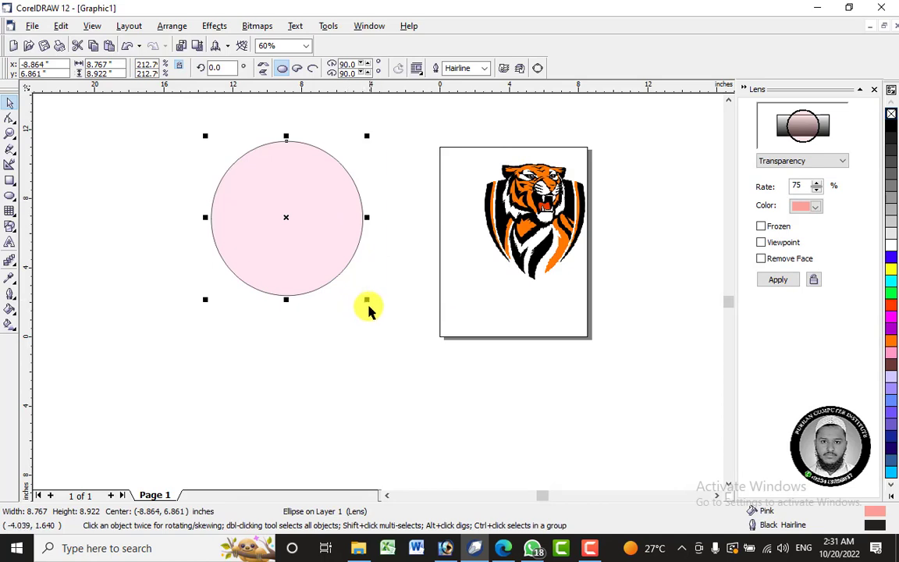
pyautogui.moveTo(366, 300); pyautogui.dragTo(304, 227)
pyautogui.moveTo(262, 187)
pyautogui.mouseDown()
pyautogui.moveTo(307, 168)
pyautogui.moveTo(292, 159)
pyautogui.mouseUp()
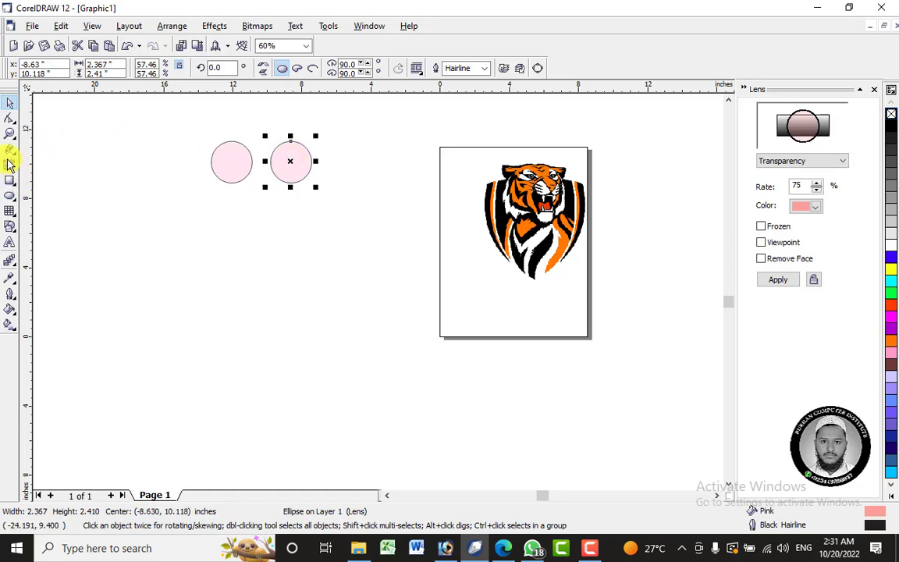
# Draw a straight Bezier line joining the facing edges of the two pink circles.
pyautogui.click(11, 151)
pyautogui.click(16, 156)
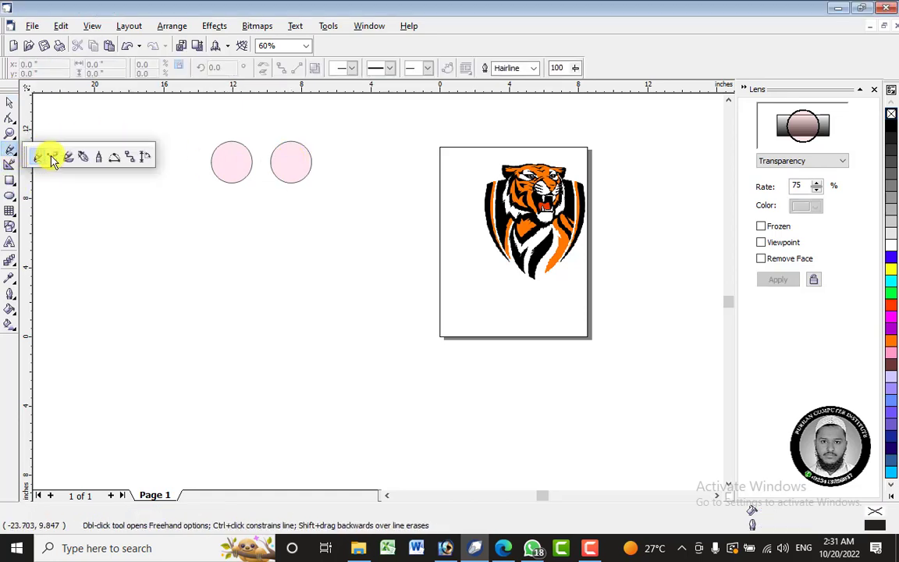
pyautogui.click(61, 154)
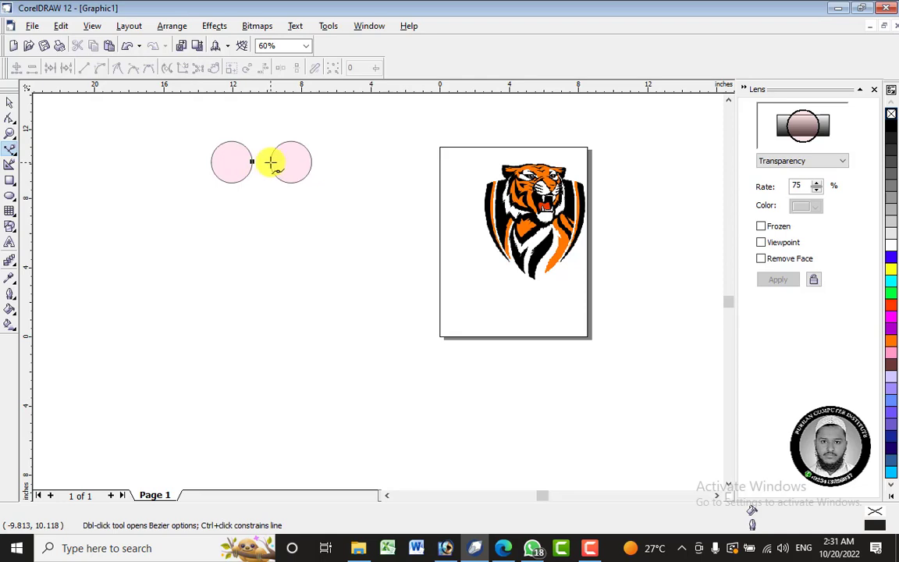
pyautogui.click(270, 162)
pyautogui.scroll(5, 265, 160)
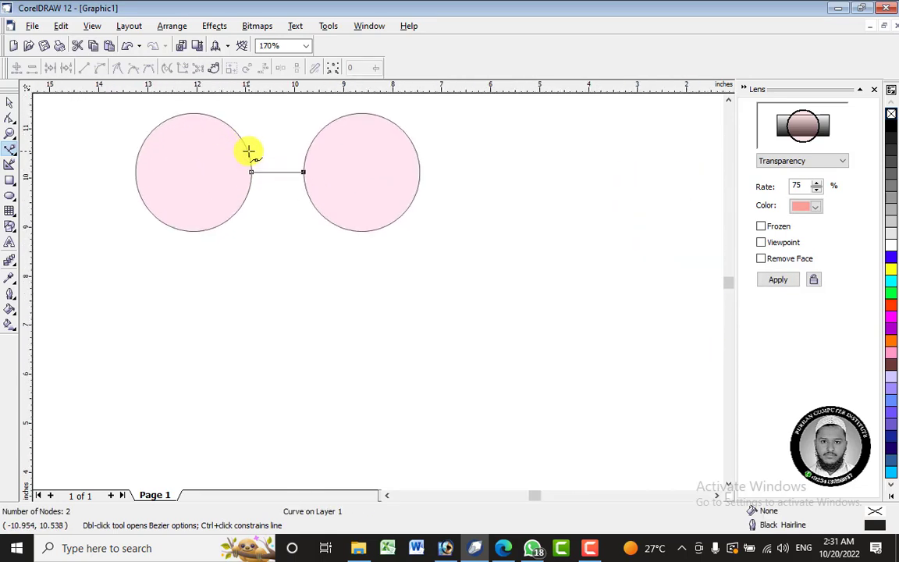
pyautogui.click(10, 102)
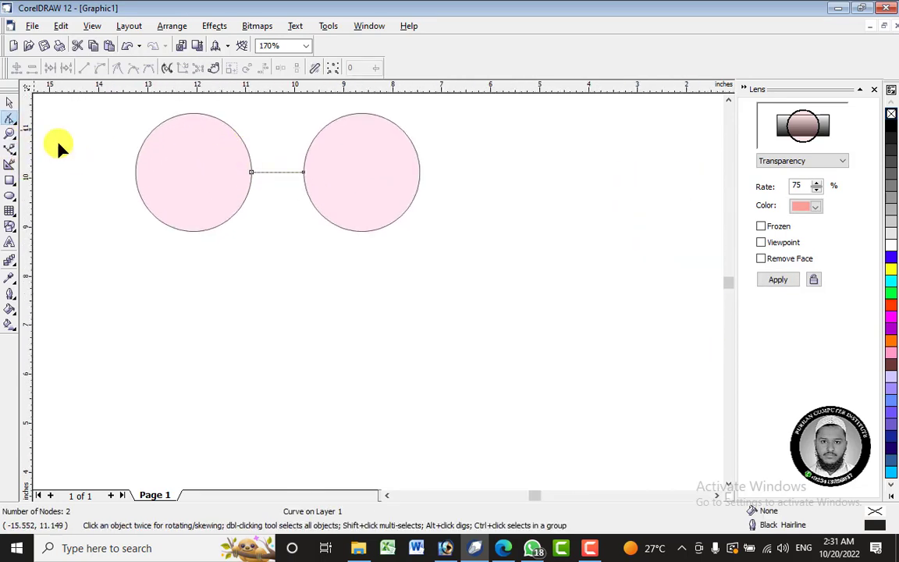
# Convert the line between the two circles to a curve and bend it upward into an arched bridge.
pyautogui.rightClick(281, 173)
pyautogui.click(318, 223)
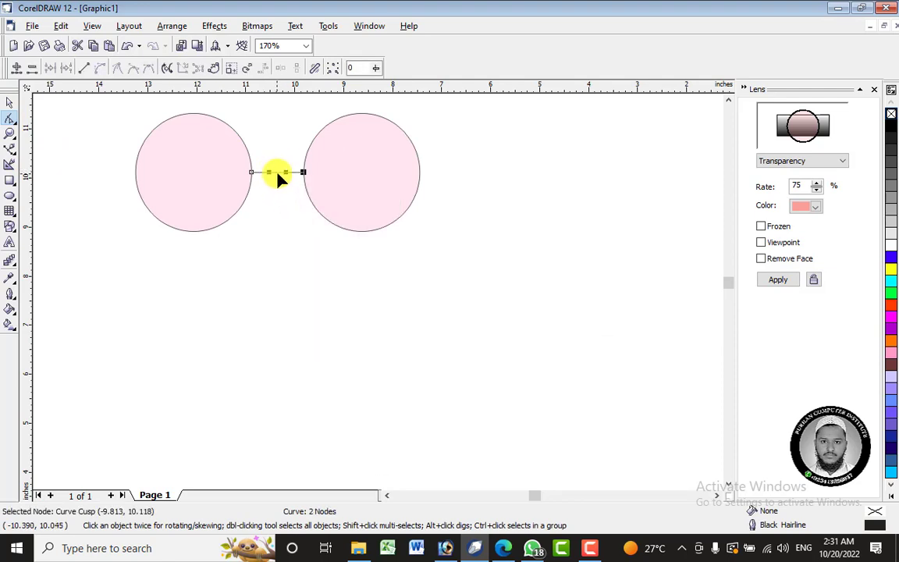
pyautogui.moveTo(279, 173); pyautogui.dragTo(279, 144)
# Draw a straight Bezier line rising outward from the right circle's outer edge as the glasses' arm.
pyautogui.click(10, 149)
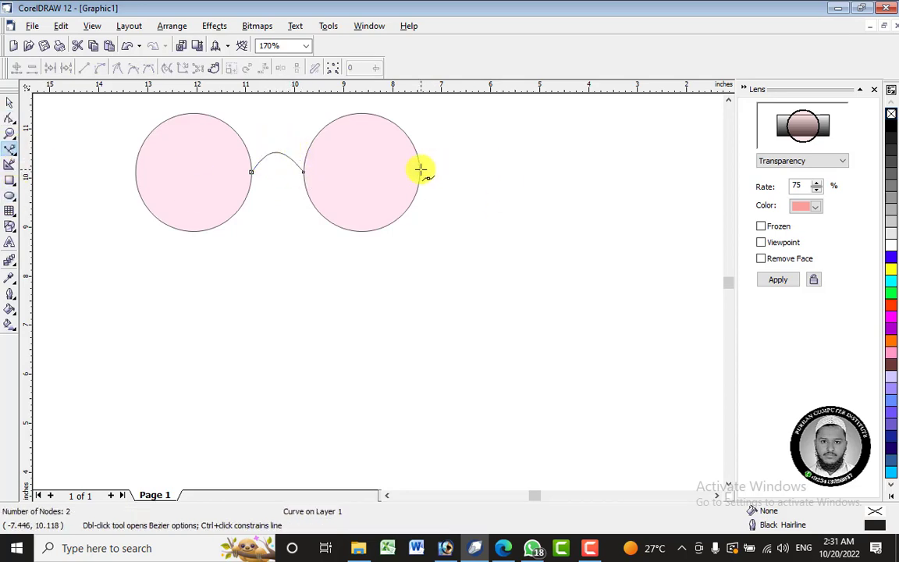
pyautogui.scroll(-2, 422, 169)
pyautogui.scroll(-2, 422, 170)
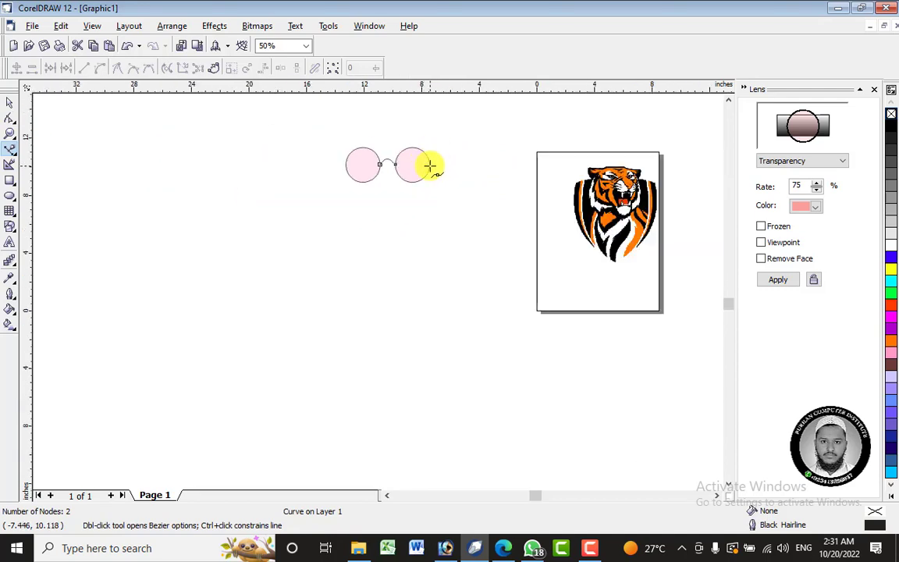
pyautogui.click(428, 164)
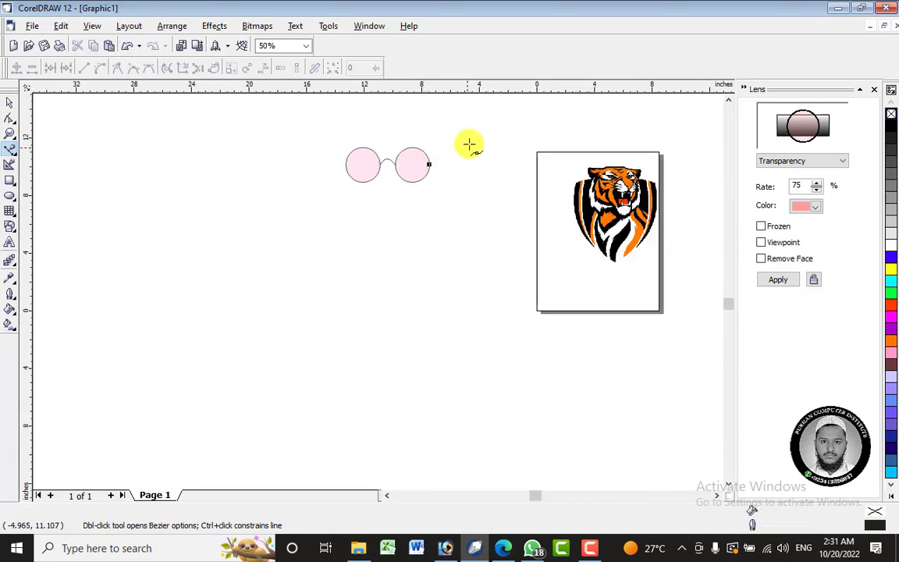
pyautogui.click(466, 145)
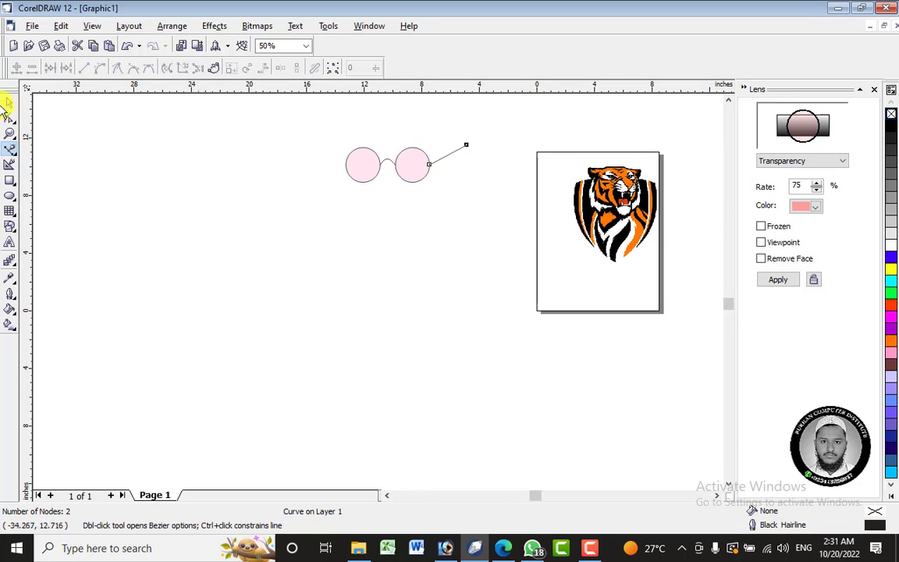
# Shorten the right arm by pulling its outer end node inward and add a node near that end.
pyautogui.click(9, 118)
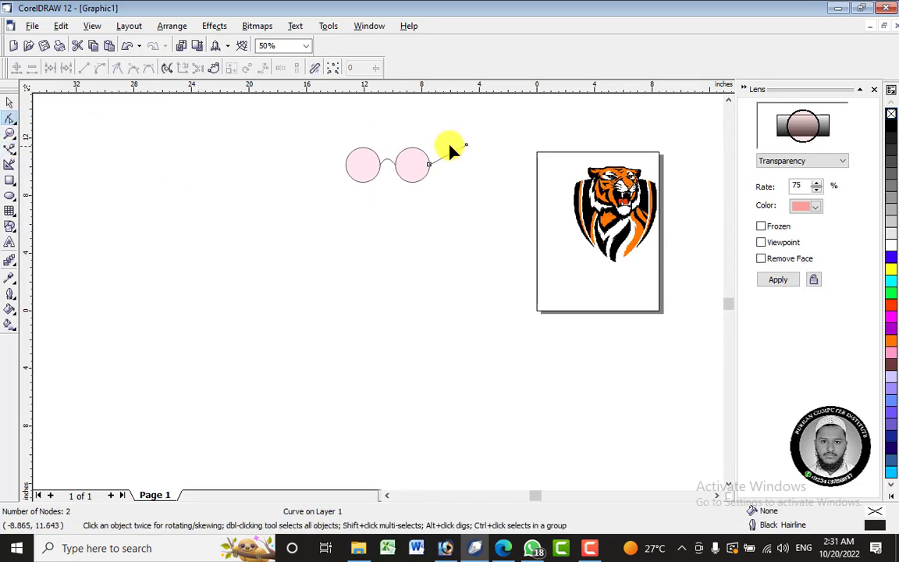
pyautogui.moveTo(467, 145); pyautogui.dragTo(447, 144)
pyautogui.scroll(1, 447, 144)
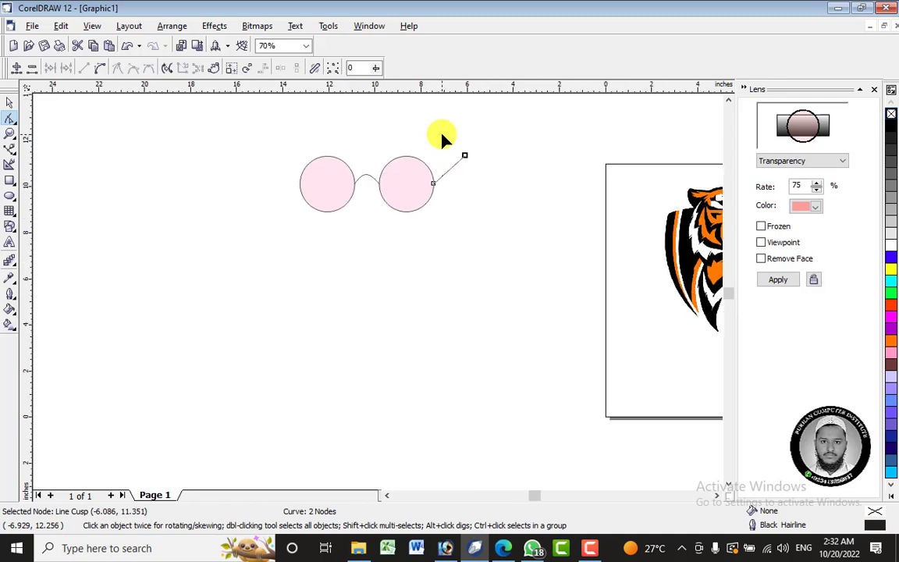
pyautogui.rightClick(472, 167)
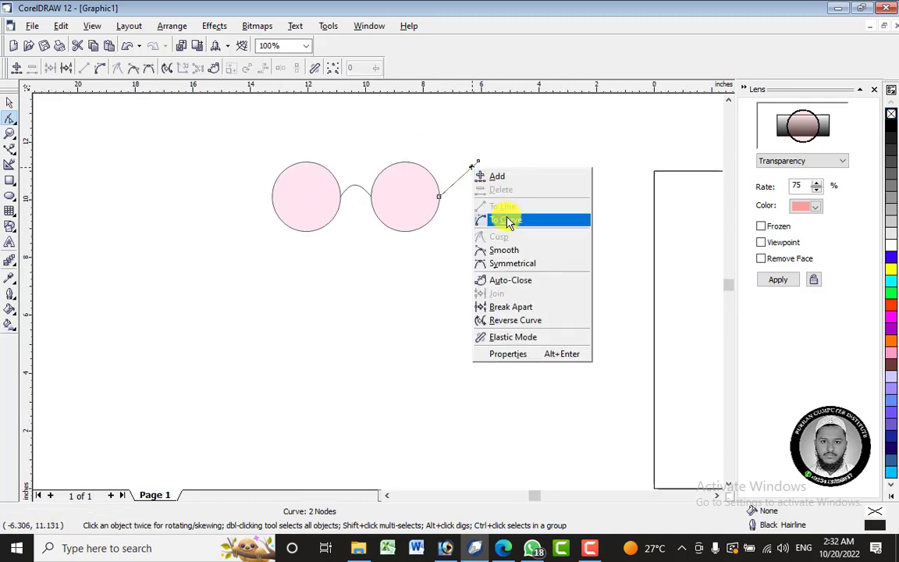
pyautogui.click(501, 179)
pyautogui.scroll(3, 480, 152)
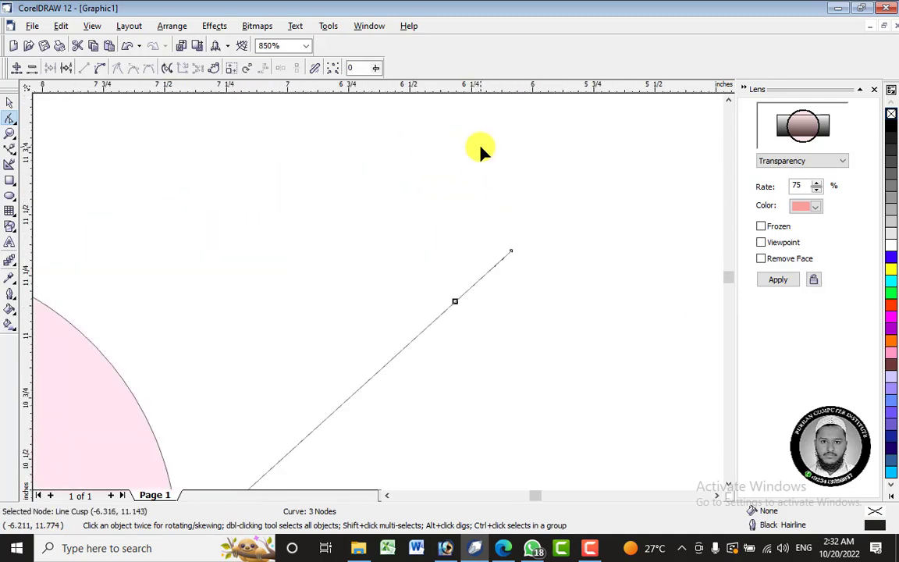
# Convert the short end segment of the right arm to a curve and pull its control handles into a bend.
pyautogui.click(512, 252)
pyautogui.rightClick(512, 253)
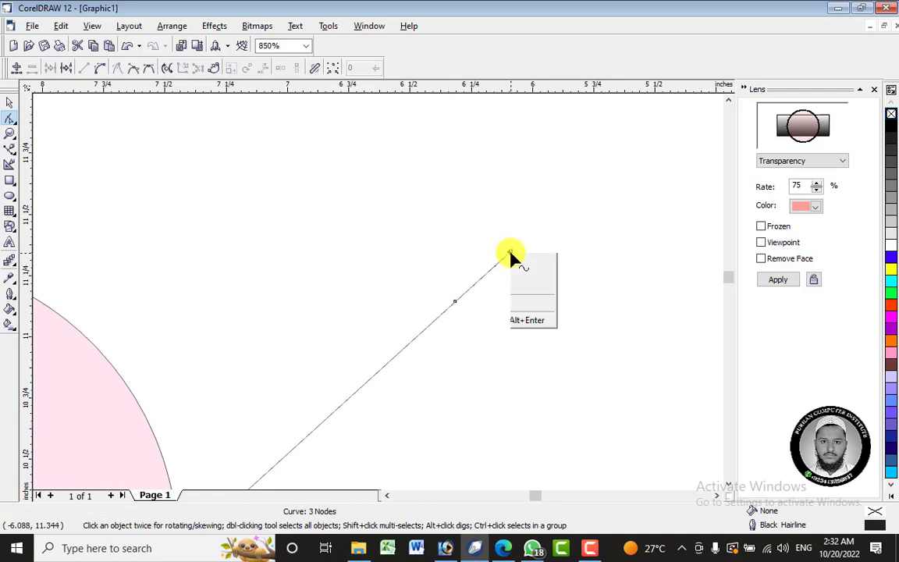
pyautogui.click(492, 277)
pyautogui.rightClick(492, 277)
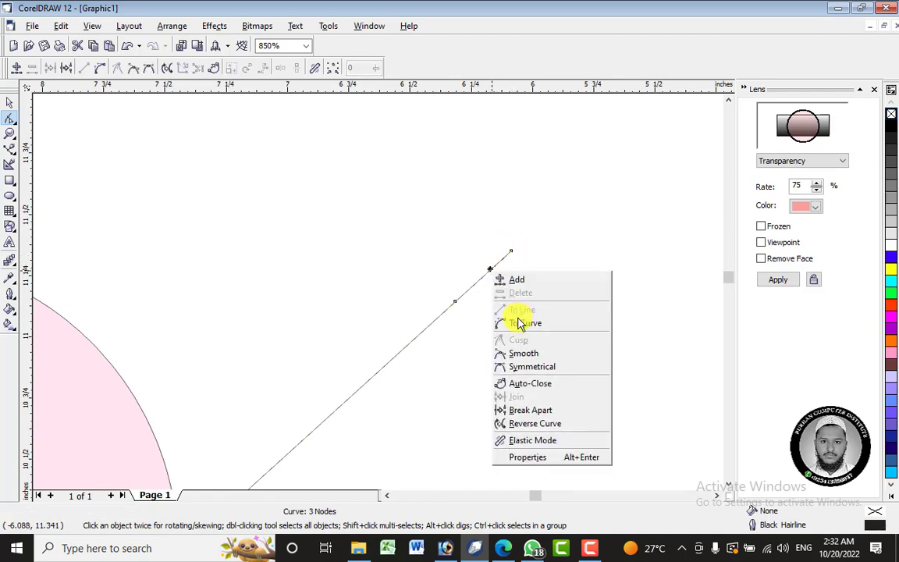
pyautogui.click(519, 321)
pyautogui.moveTo(492, 270); pyautogui.dragTo(450, 190)
pyautogui.moveTo(473, 288); pyautogui.dragTo(448, 269)
pyautogui.moveTo(484, 320); pyautogui.dragTo(486, 318)
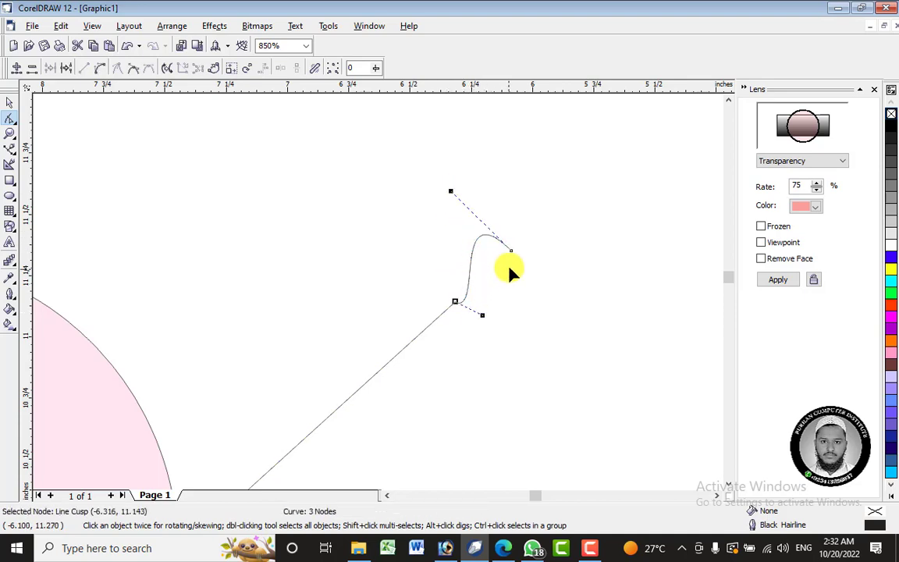
# Reposition the right arm's end node and handles to form a small downward hook at the tip.
pyautogui.moveTo(512, 254); pyautogui.dragTo(539, 335)
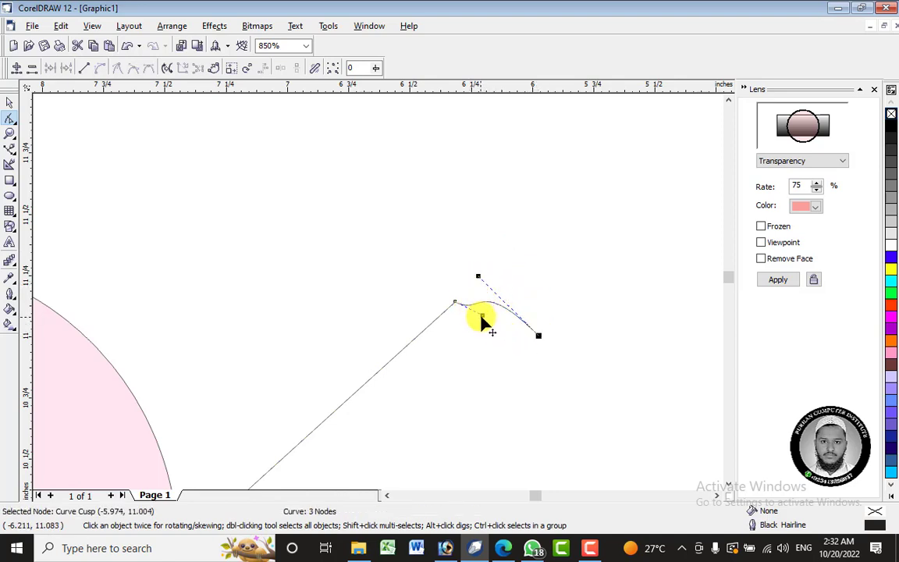
pyautogui.moveTo(482, 316); pyautogui.dragTo(473, 277)
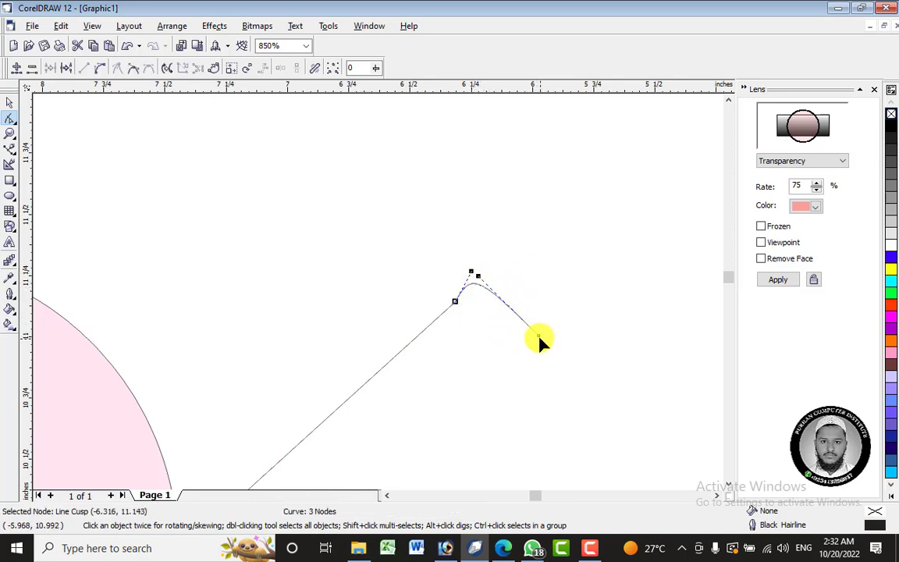
pyautogui.moveTo(538, 337); pyautogui.dragTo(512, 303)
pyautogui.moveTo(451, 246); pyautogui.dragTo(521, 217)
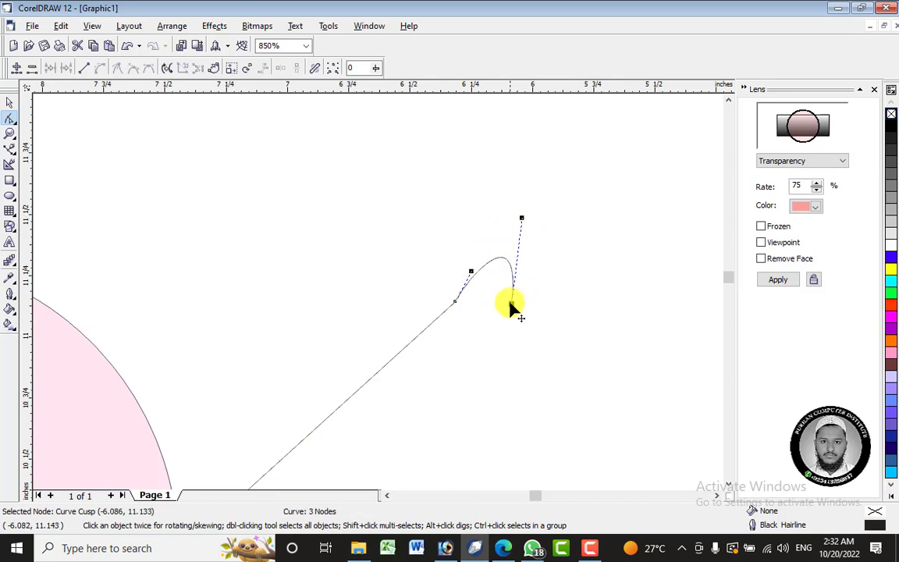
pyautogui.moveTo(471, 271); pyautogui.dragTo(480, 276)
pyautogui.scroll(-2, 533, 268)
pyautogui.scroll(-3, 533, 268)
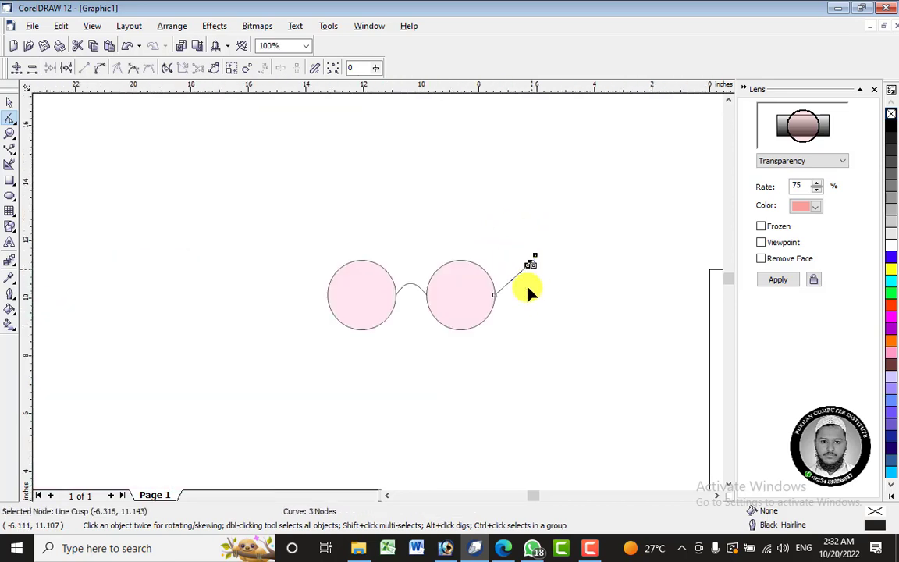
# Place a copy of the hooked arm over the left circle, starting at the circle's outer edge.
pyautogui.click(9, 102)
pyautogui.click(129, 186)
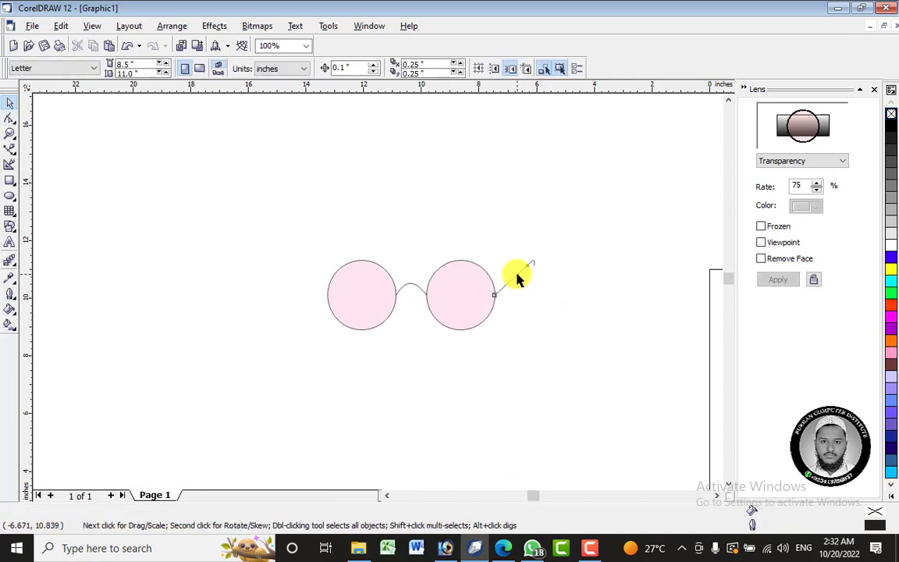
pyautogui.click(518, 278)
pyautogui.moveTo(519, 274); pyautogui.dragTo(352, 275)
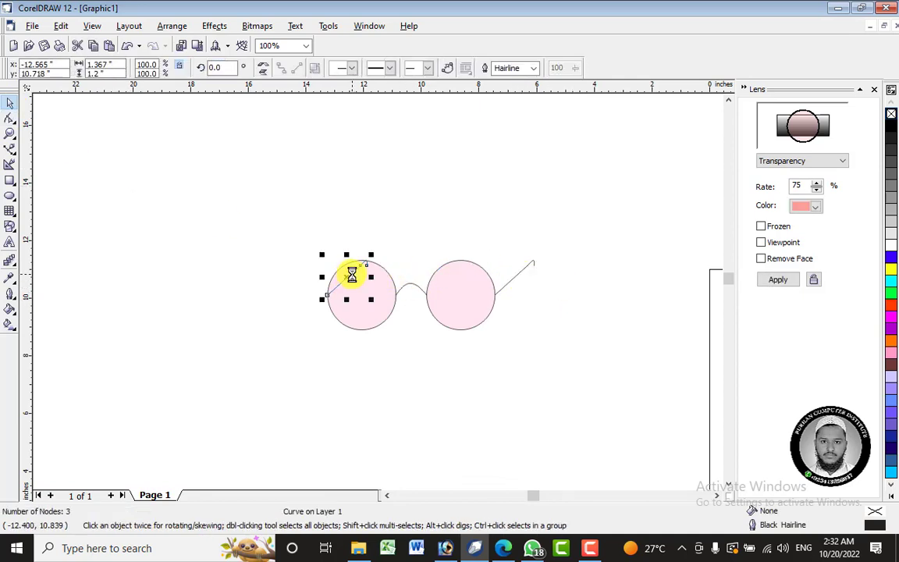
# Move the copied arm on the left circle back one level in the stacking order.
pyautogui.rightClick(348, 276)
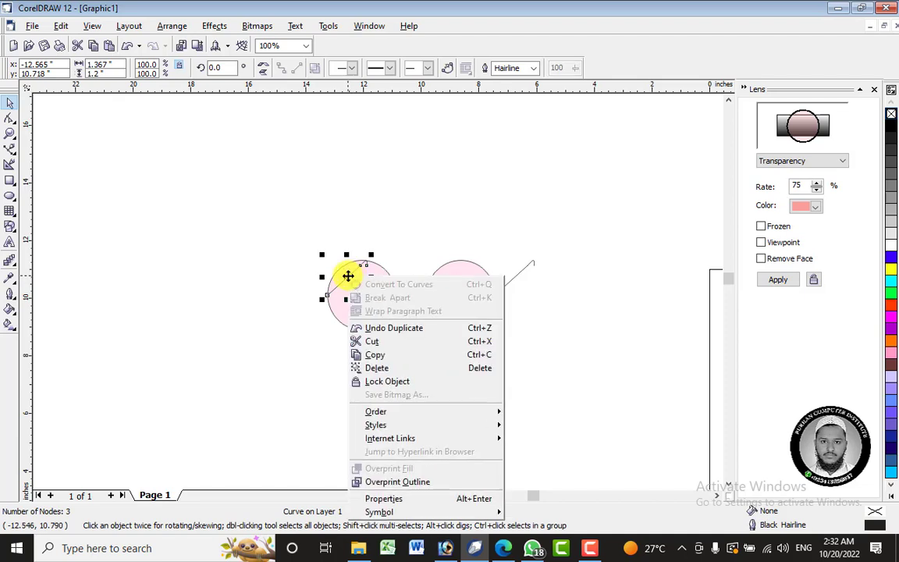
pyautogui.moveTo(465, 412)
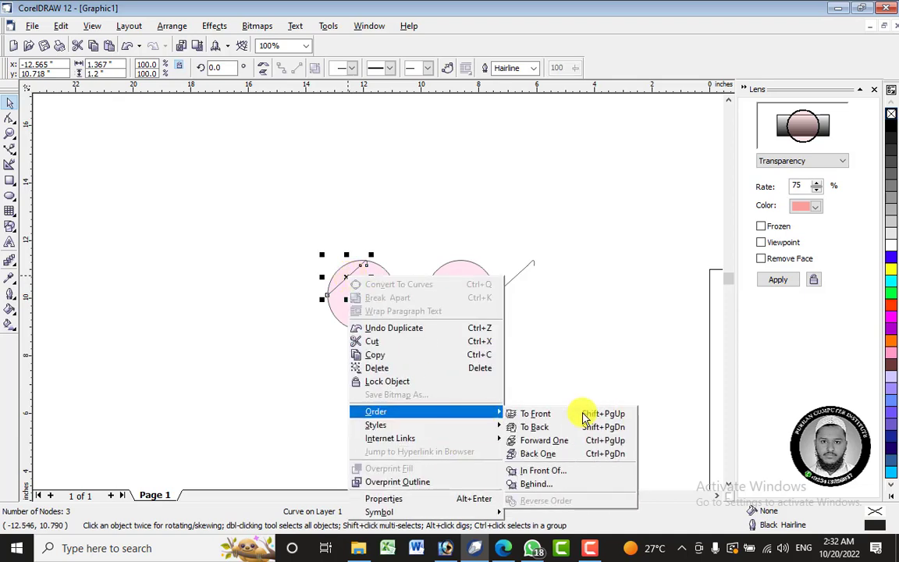
pyautogui.click(576, 457)
pyautogui.click(279, 392)
pyautogui.scroll(1, 358, 280)
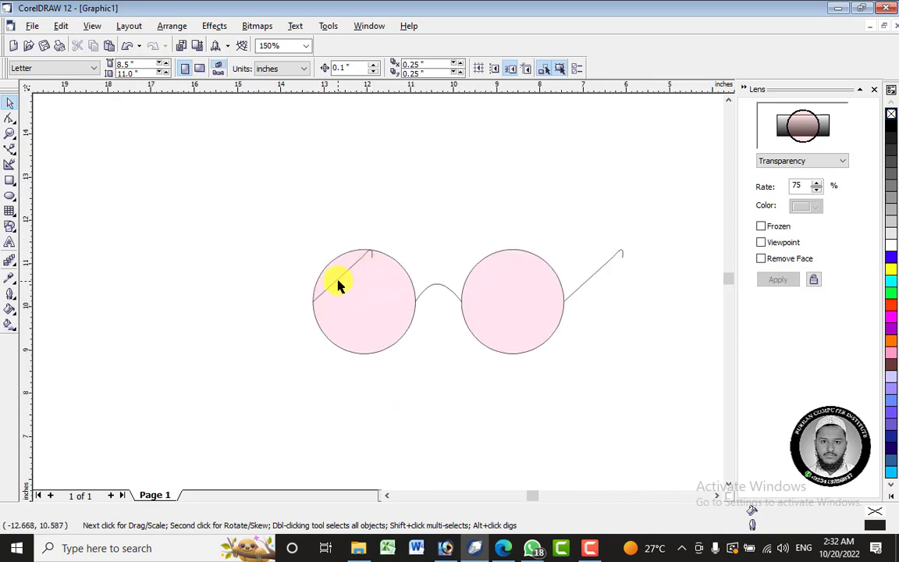
# Remove the lens effect from the left circle by applying No Lens Effect.
pyautogui.click(367, 277)
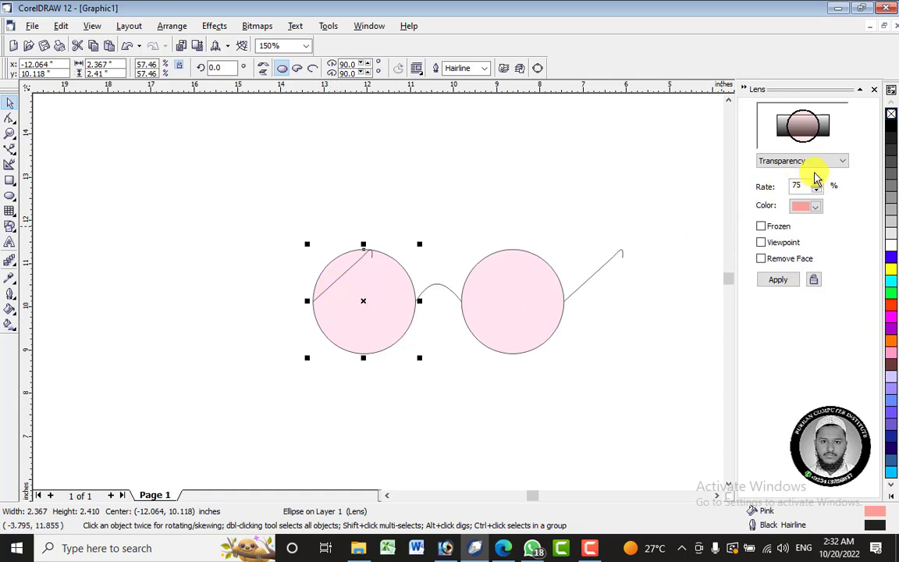
pyautogui.click(814, 163)
pyautogui.click(812, 175)
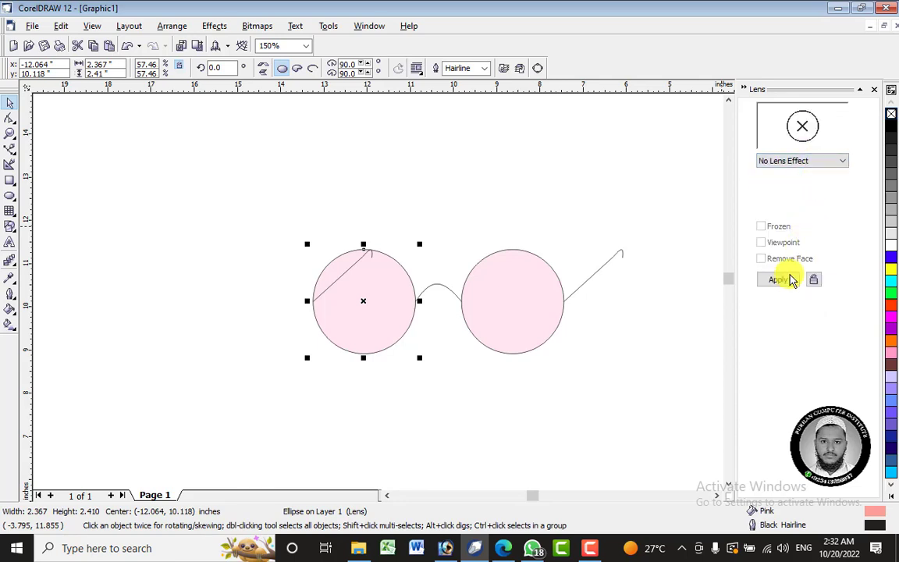
pyautogui.click(791, 279)
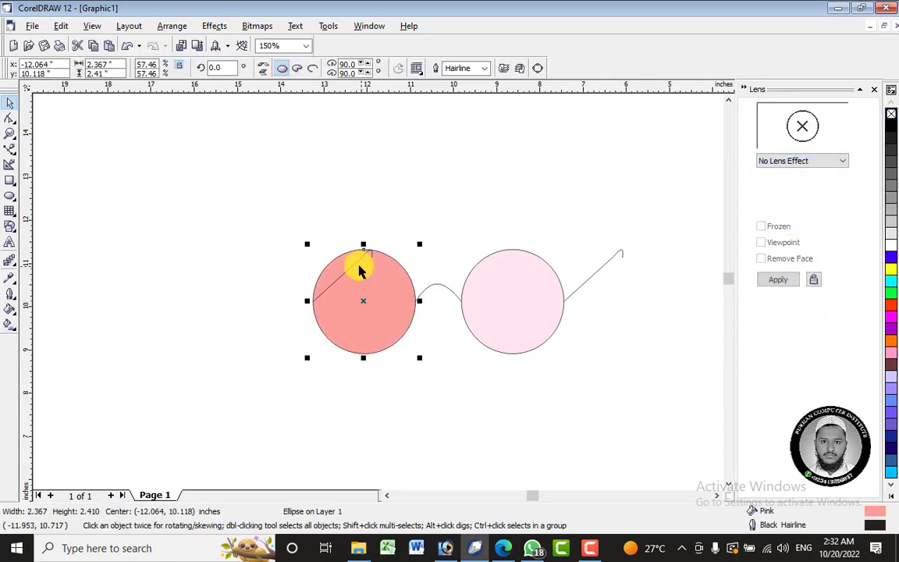
pyautogui.click(283, 257)
# Send the copied arm to the back, behind the left circle.
pyautogui.scroll(3, 287, 261)
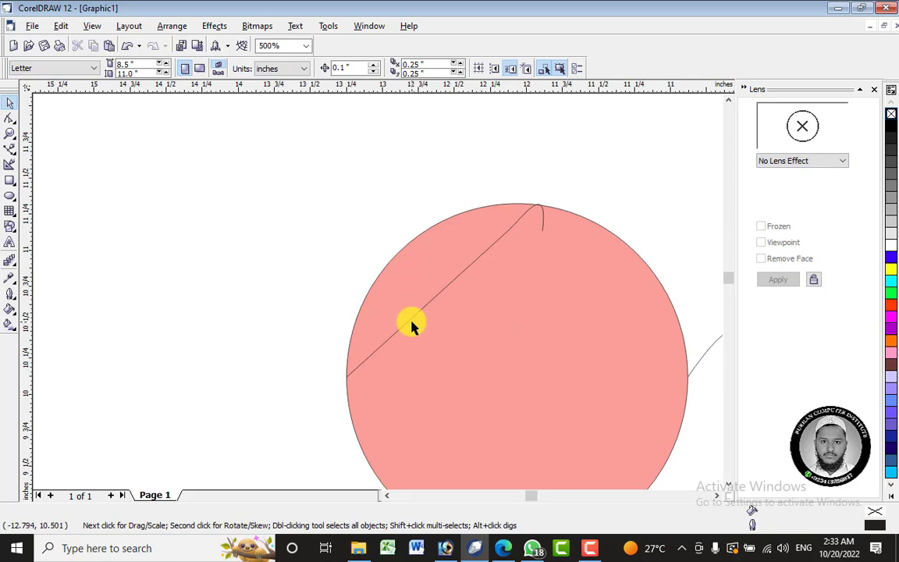
pyautogui.click(412, 326)
pyautogui.rightClick(407, 320)
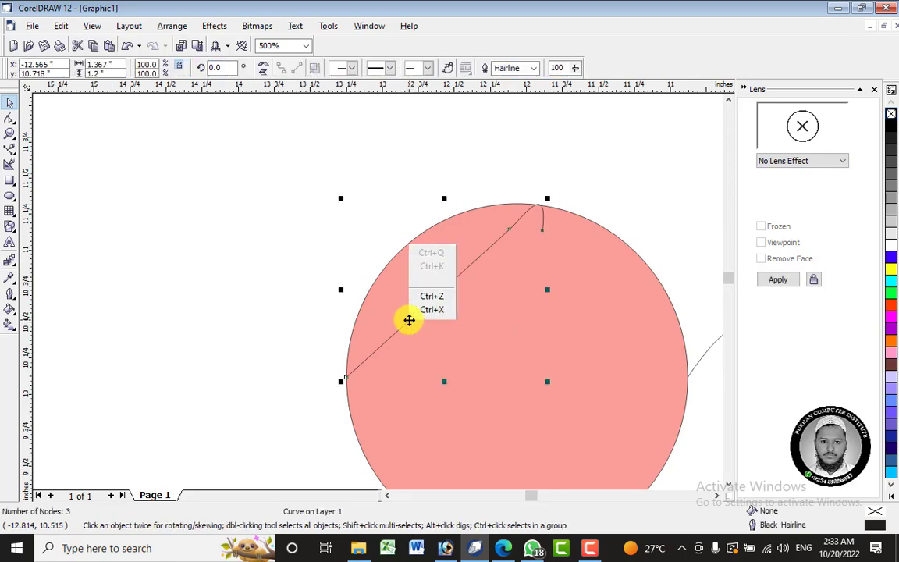
pyautogui.moveTo(521, 211)
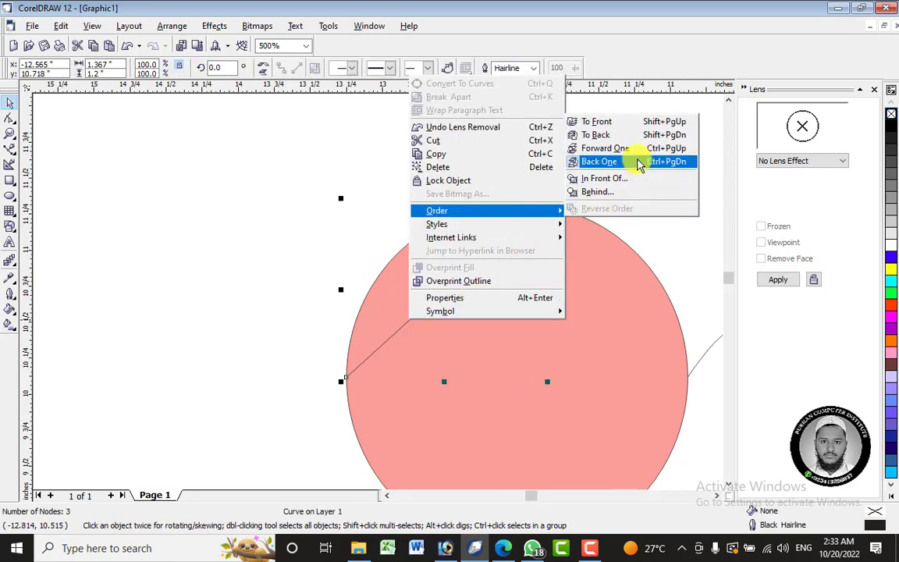
pyautogui.click(632, 136)
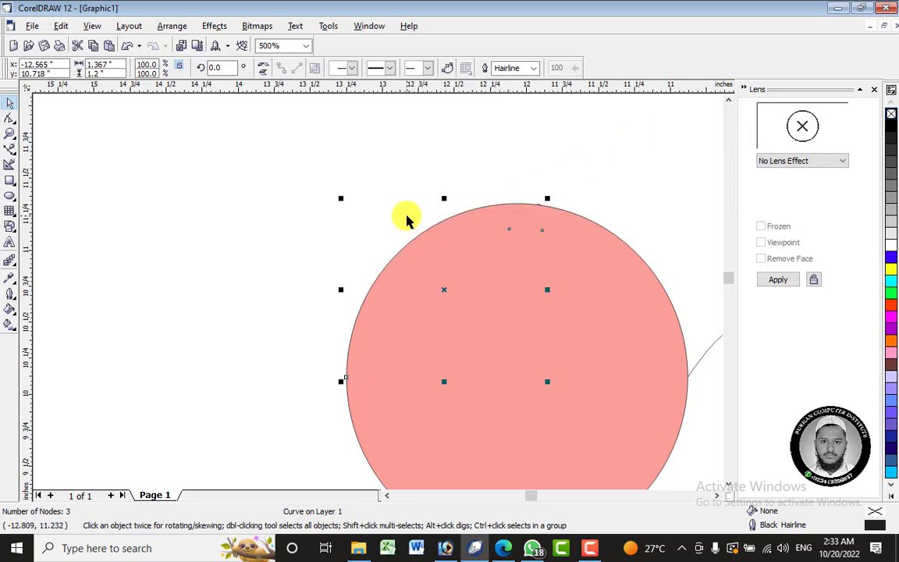
# Try to apply a Transparency lens at a 50% rate while the copied arm is selected.
pyautogui.scroll(-4, 406, 218)
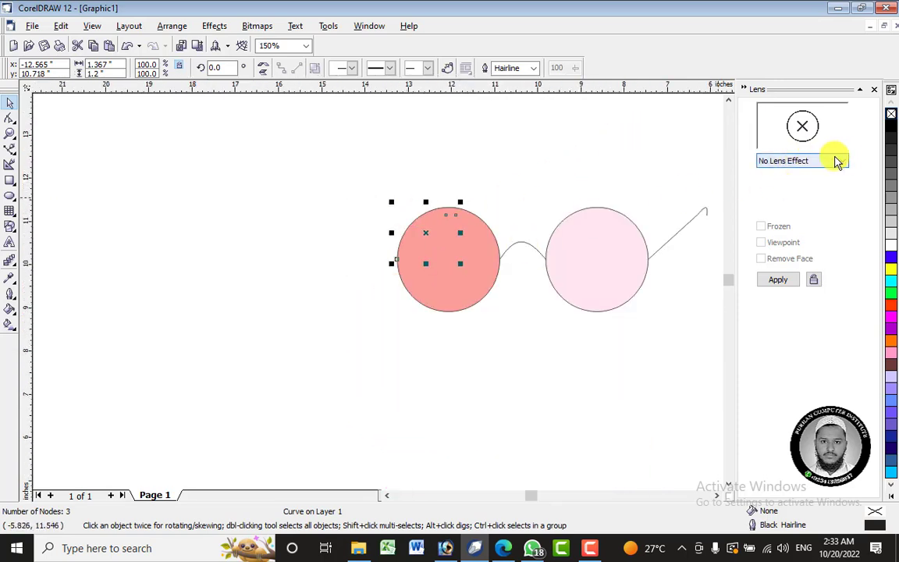
pyautogui.click(837, 162)
pyautogui.click(807, 263)
pyautogui.click(786, 282)
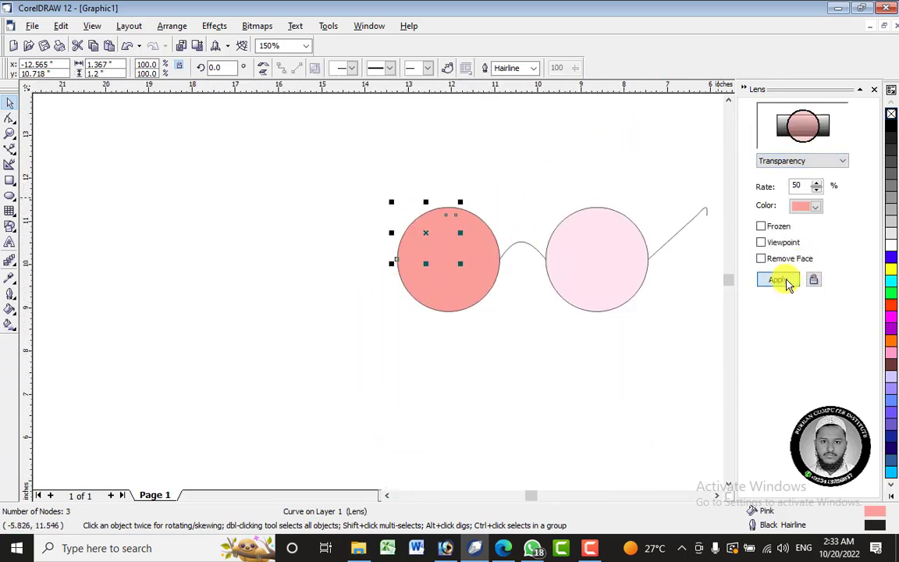
pyautogui.click(454, 330)
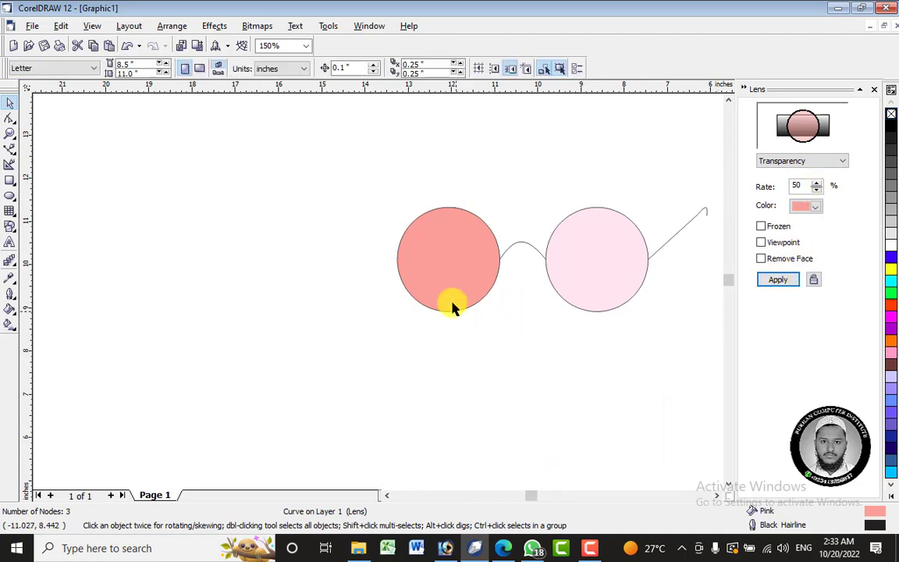
# Apply the pink Transparency lens at a 50% rate to the left circle.
pyautogui.click(445, 284)
pyautogui.click(475, 285)
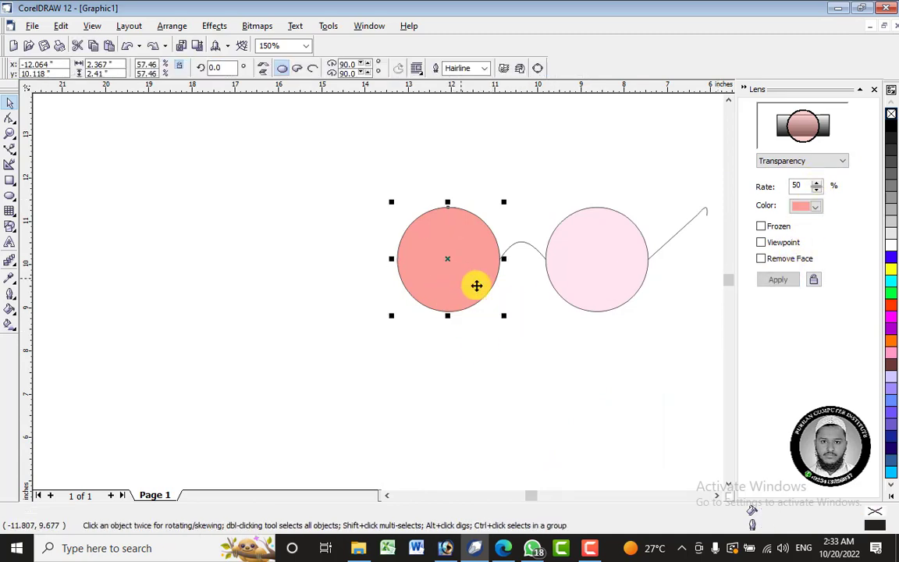
pyautogui.click(779, 280)
pyautogui.click(358, 307)
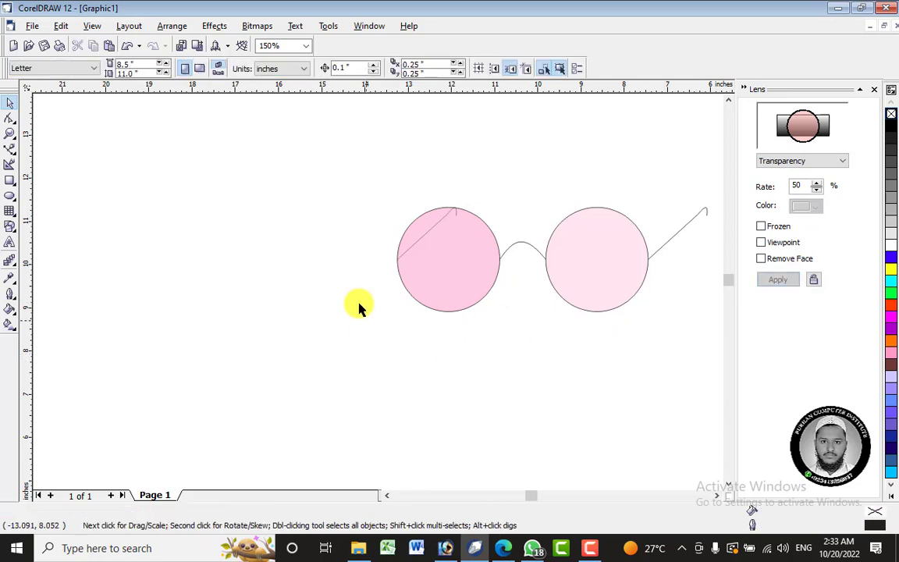
# Set the Transparency lens rate of the left circle to 75% to match the right circle.
pyautogui.click(629, 263)
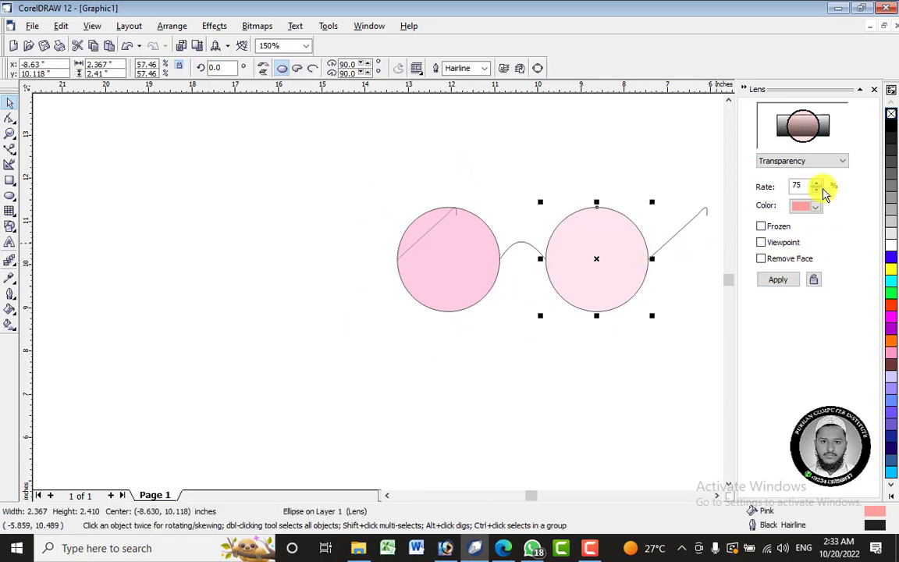
pyautogui.click(468, 283)
pyautogui.doubleClick(795, 185)
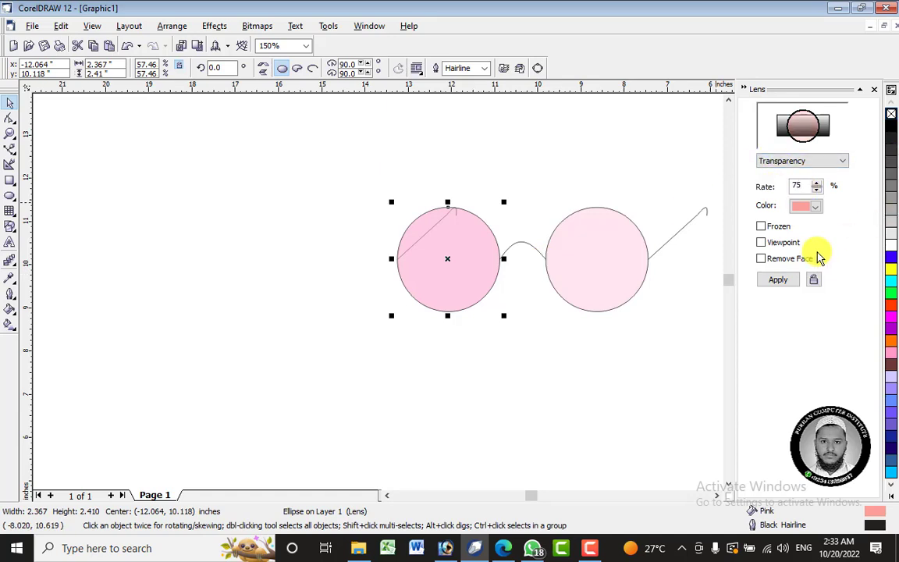
pyautogui.click(789, 281)
pyautogui.click(352, 207)
# Scale the whole eyeglasses drawing down to about 3.1 inches wide and group its five parts.
pyautogui.scroll(-2, 352, 207)
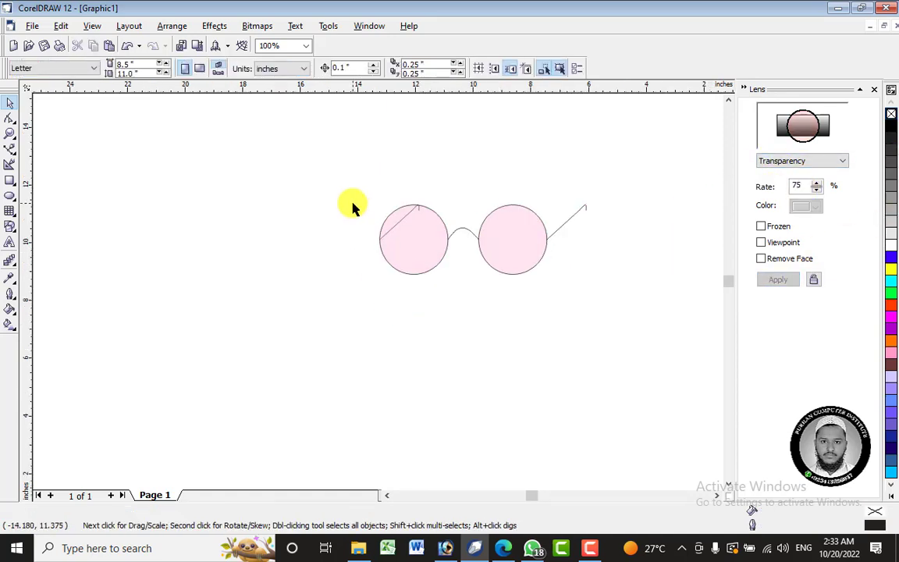
pyautogui.moveTo(308, 159); pyautogui.dragTo(459, 234)
pyautogui.rightClick(428, 224)
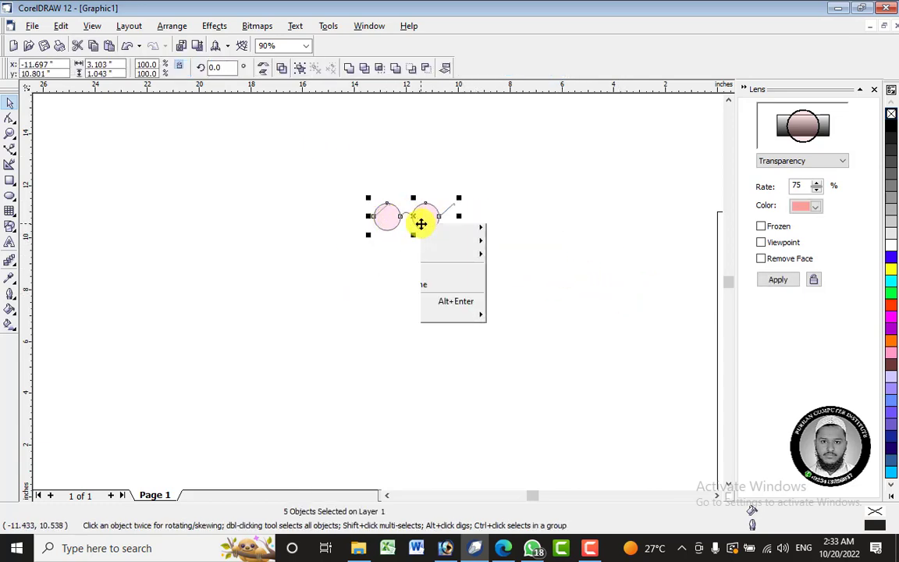
pyautogui.click(472, 259)
pyautogui.click(477, 398)
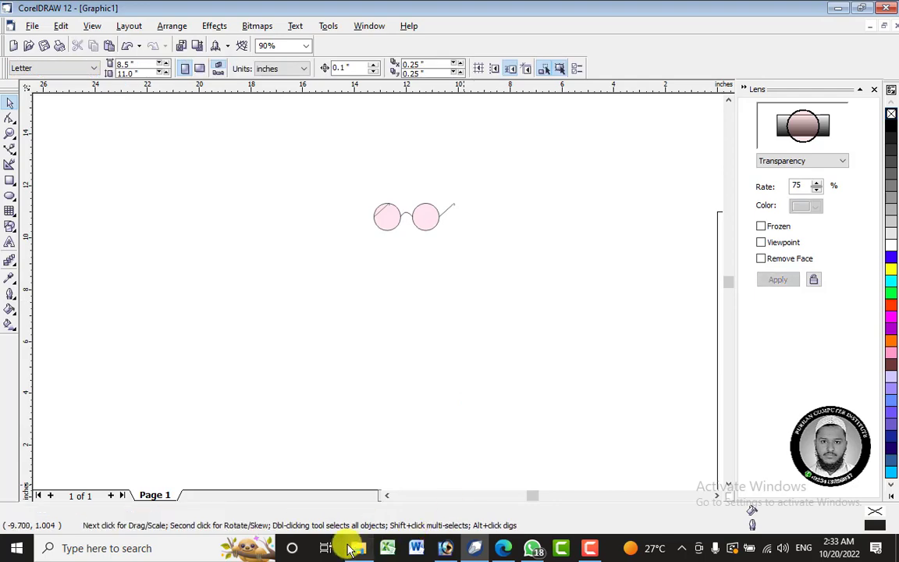
# Bring the photo 20220125_101855 copy from the Desktop folder in File Explorer into the CorelDRAW drawing and move it below the eyeglasses.
pyautogui.click(449, 548)
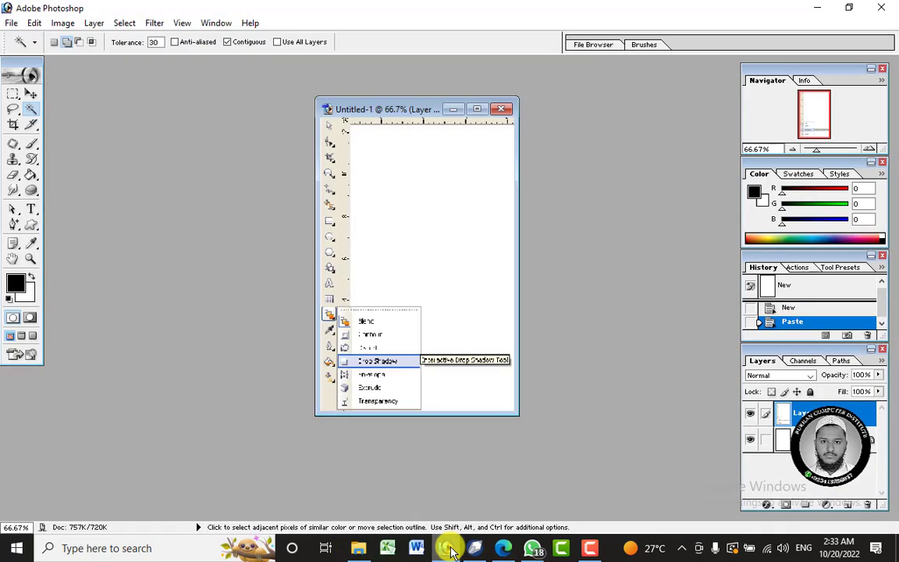
pyautogui.click(475, 548)
pyautogui.click(364, 549)
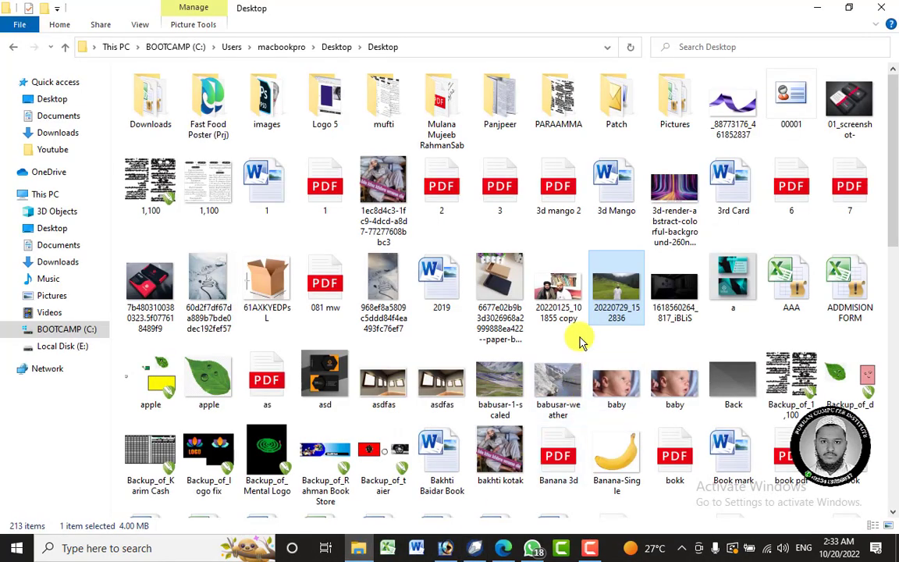
pyautogui.click(559, 291)
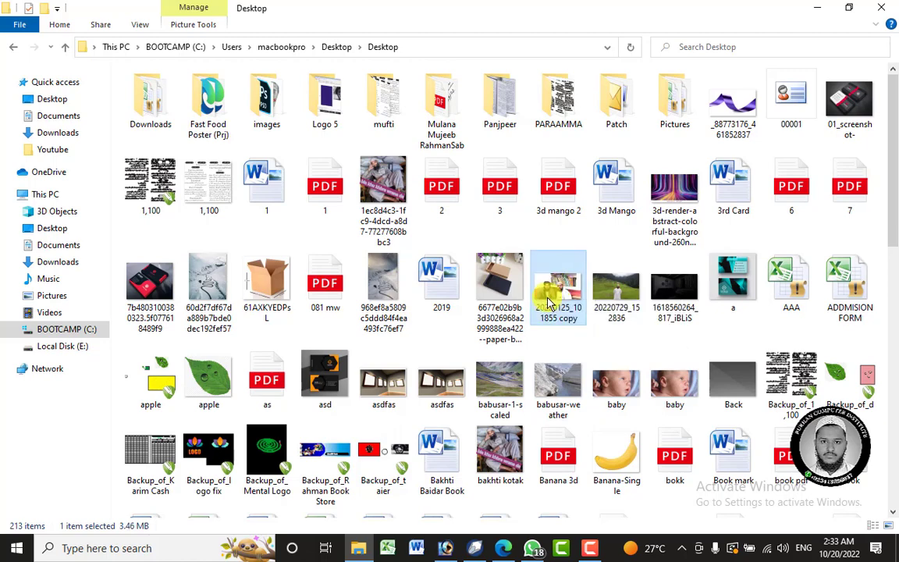
pyautogui.moveTo(548, 293); pyautogui.dragTo(442, 345)
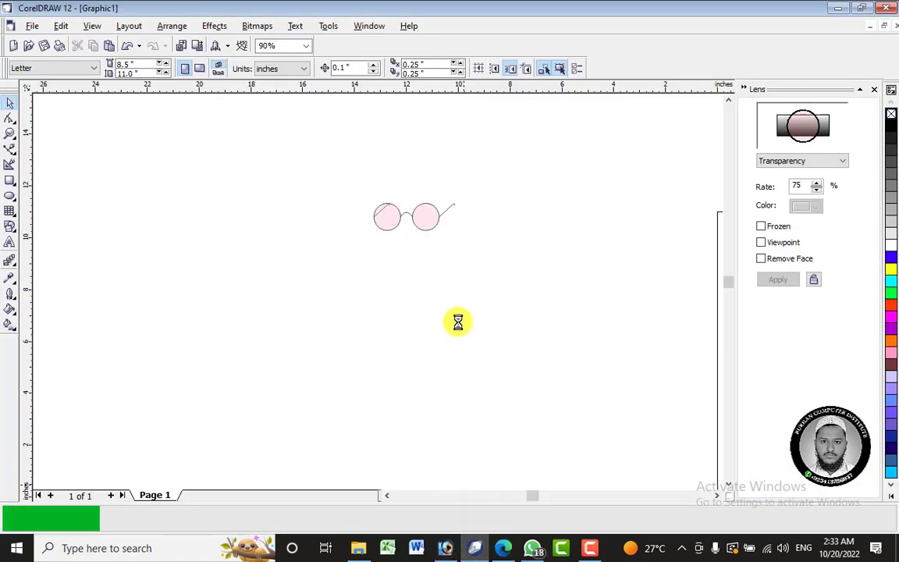
pyautogui.scroll(-4, 427, 275)
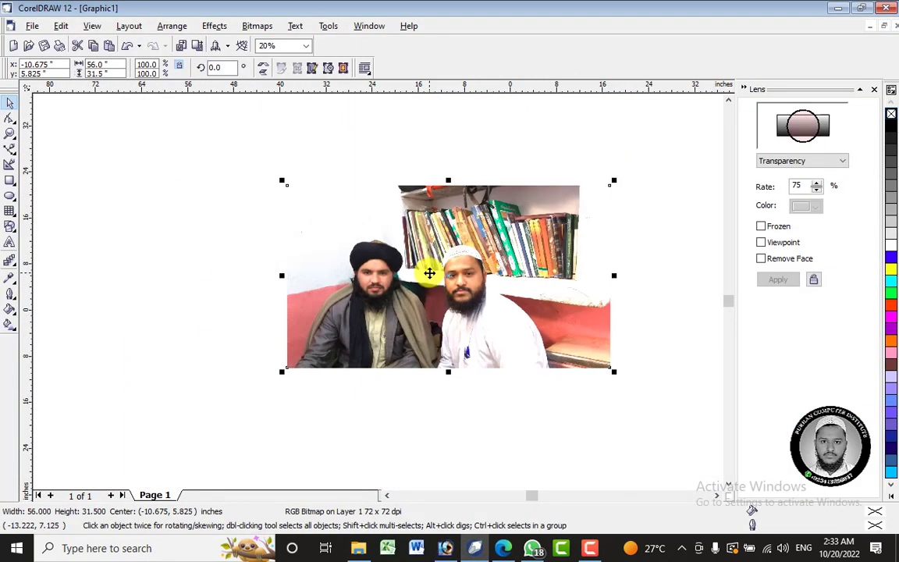
pyautogui.moveTo(436, 359); pyautogui.dragTo(424, 461)
# Enlarge the eyeglasses group to about 14.8 inches wide and move it onto the face of the man in the white cap.
pyautogui.moveTo(412, 232); pyautogui.dragTo(523, 278)
pyautogui.moveTo(473, 258); pyautogui.dragTo(445, 378)
pyautogui.scroll(1, 445, 378)
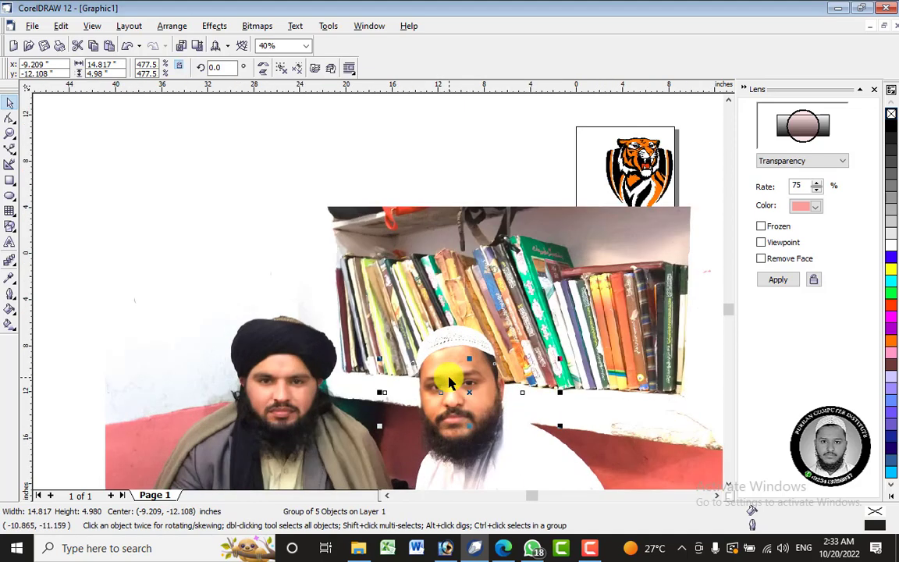
# Bring the eyeglasses group to the front of the photo.
pyautogui.rightClick(469, 394)
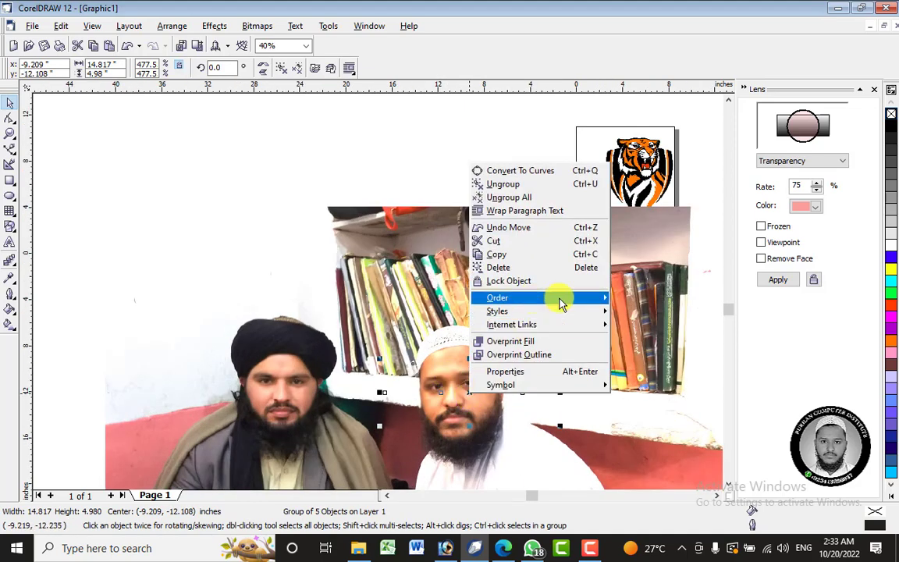
pyautogui.moveTo(562, 300)
pyautogui.click(650, 209)
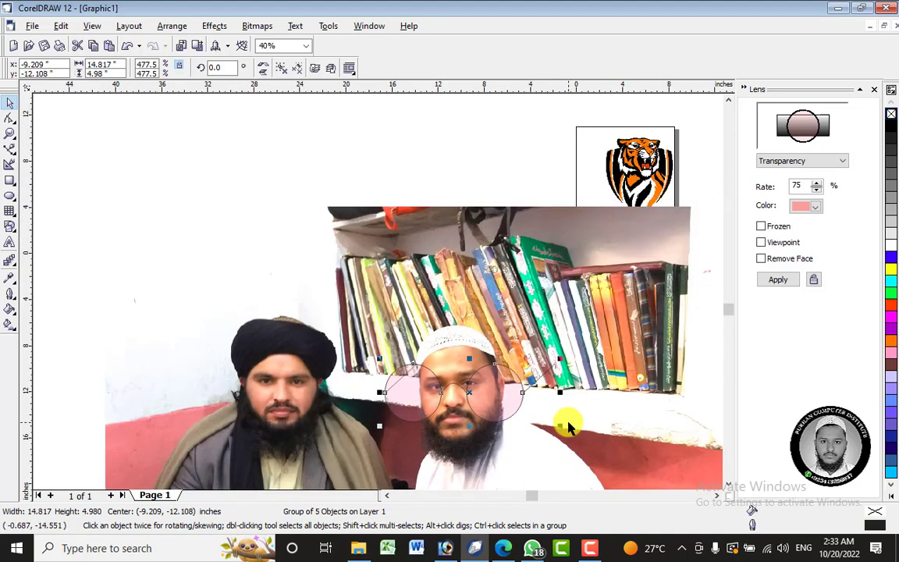
# Shrink the eyeglasses group to about 6.3 inches wide over the man's eyes and rotate it about 9.4° to follow his face.
pyautogui.moveTo(561, 426); pyautogui.dragTo(456, 388)
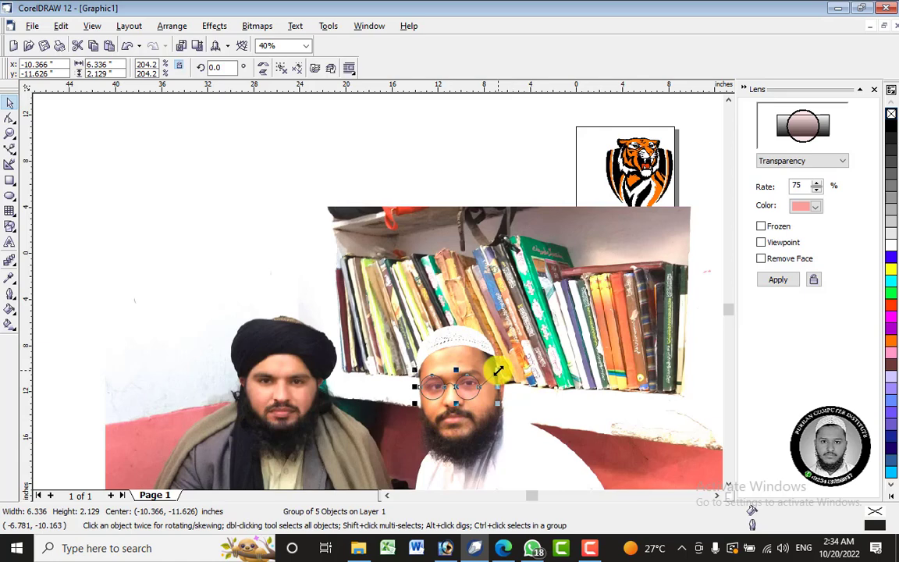
pyautogui.click(467, 382)
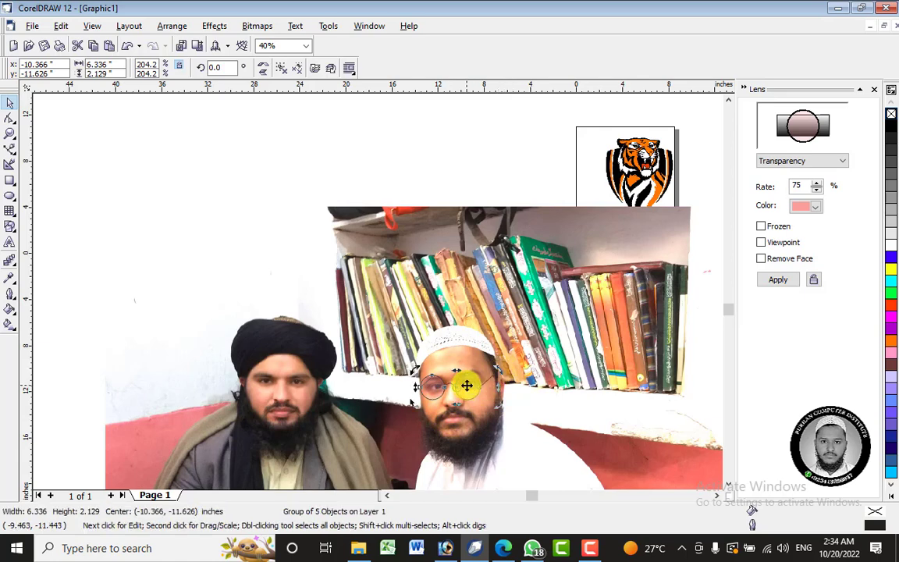
pyautogui.moveTo(500, 372); pyautogui.dragTo(496, 363)
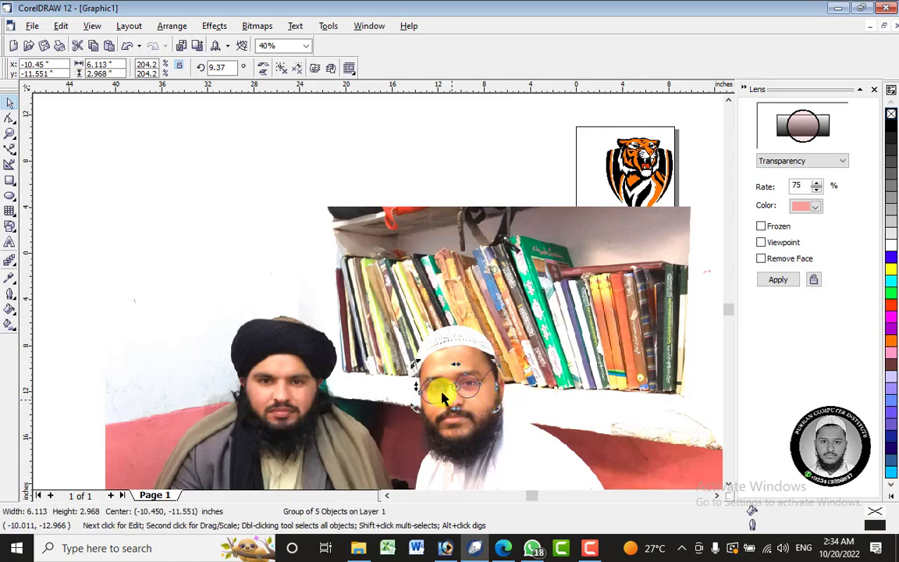
pyautogui.scroll(1, 459, 392)
pyautogui.scroll(1, 460, 392)
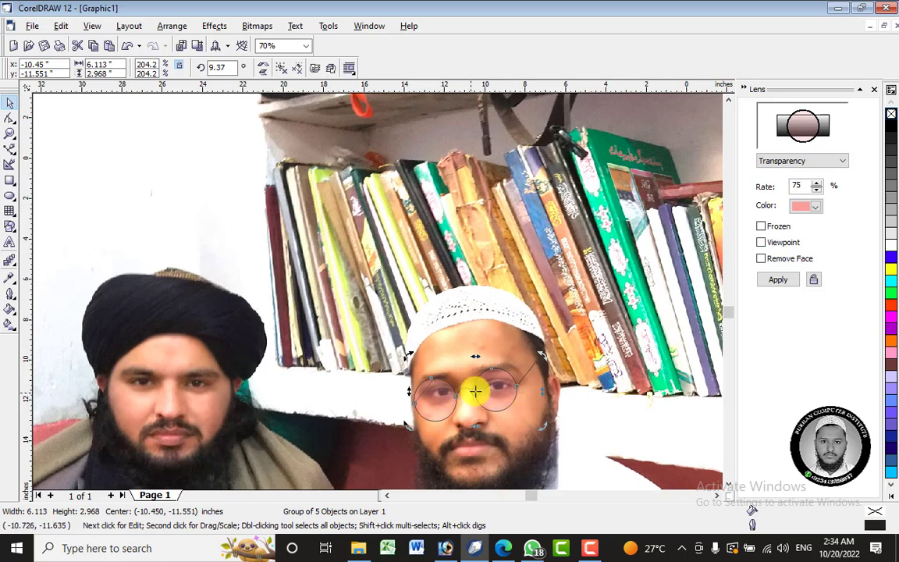
pyautogui.scroll(1, 475, 391)
pyautogui.click(502, 341)
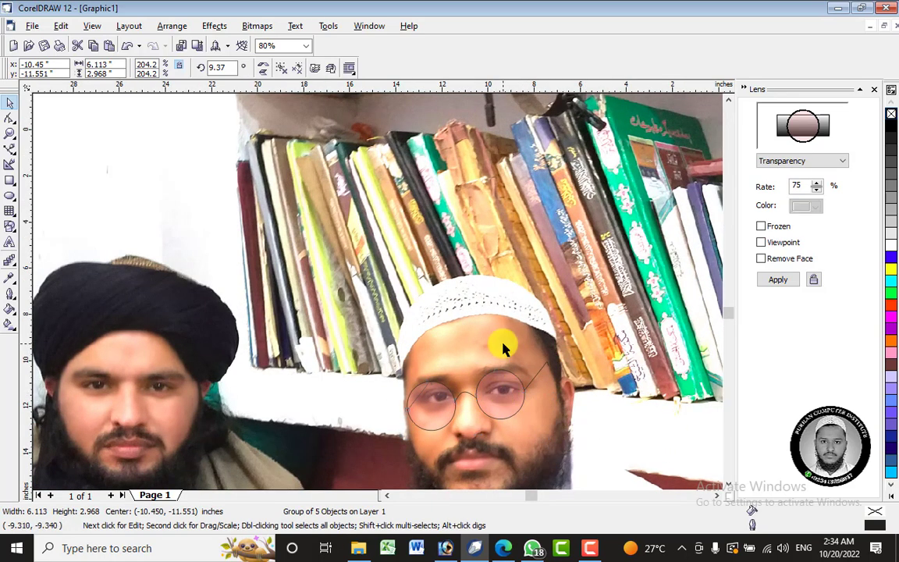
# Remove the lens effect from the eyeglasses group by applying No Lens Effect.
pyautogui.click(495, 395)
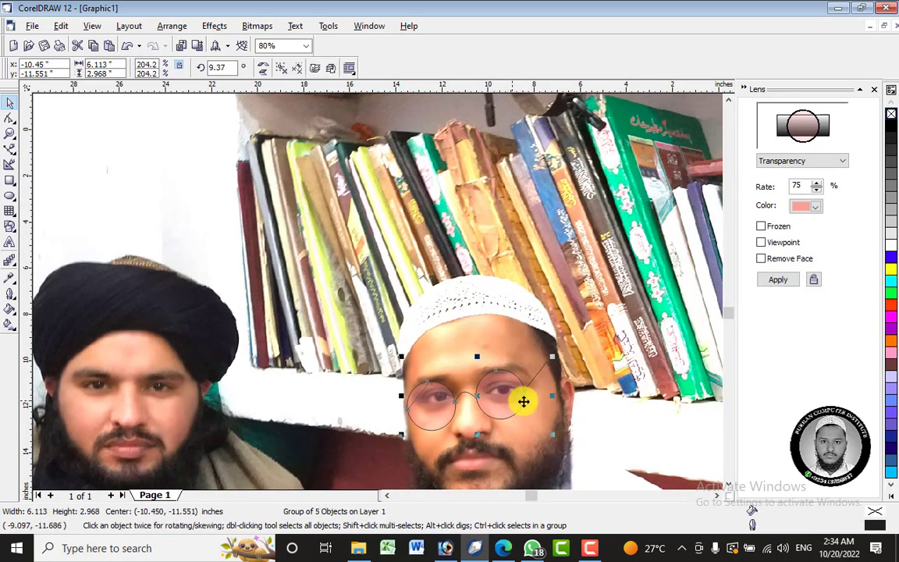
pyautogui.click(470, 341)
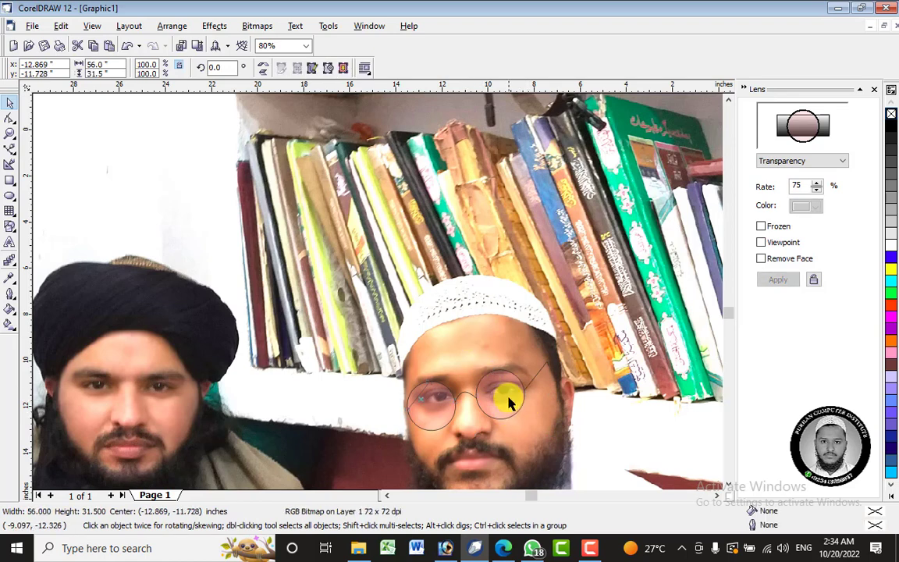
pyautogui.click(510, 410)
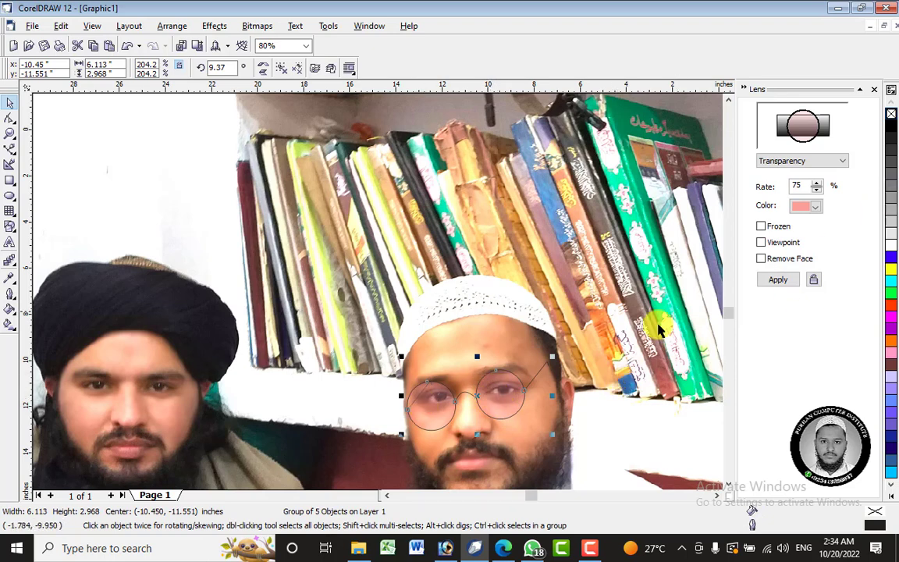
pyautogui.click(837, 163)
pyautogui.click(773, 173)
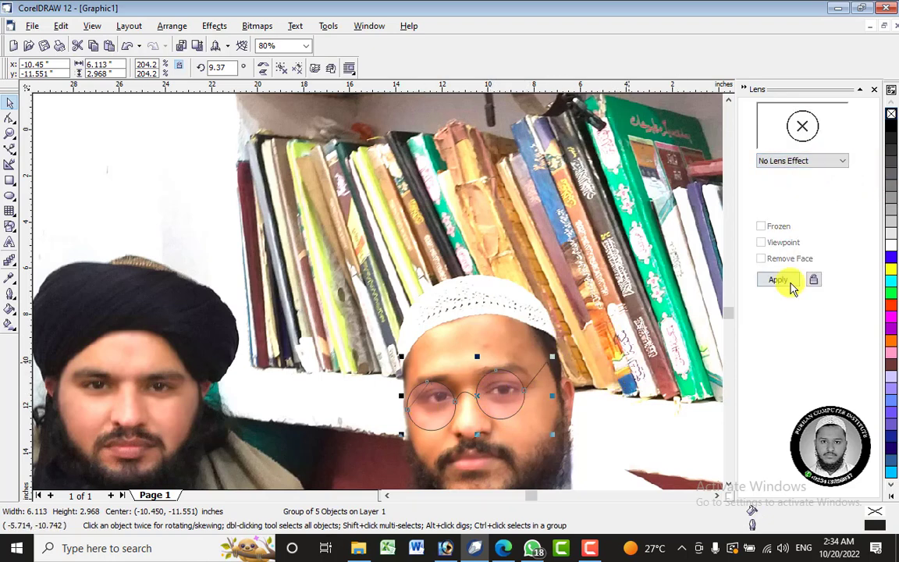
pyautogui.click(789, 281)
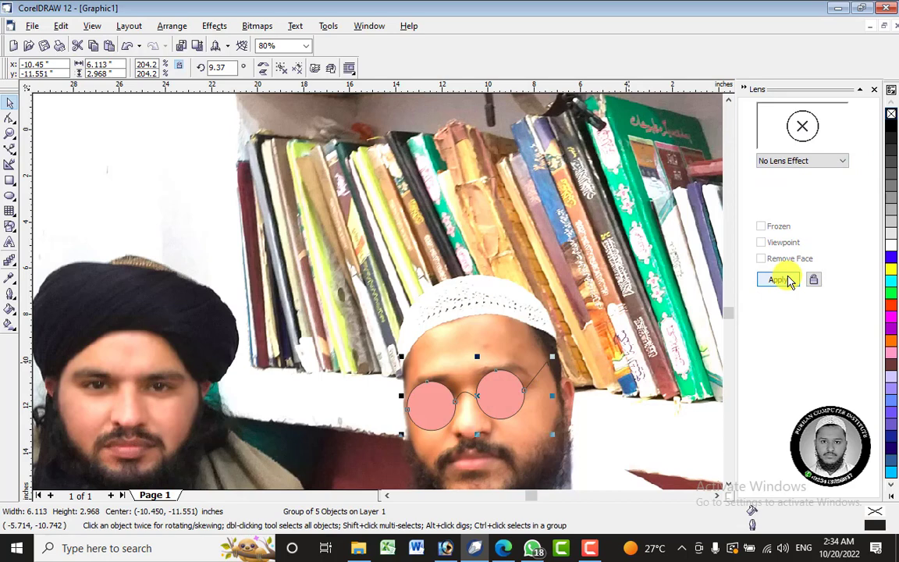
# Apply a pink Transparency lens at a 50% rate to the eyeglasses group on the photo.
pyautogui.click(792, 162)
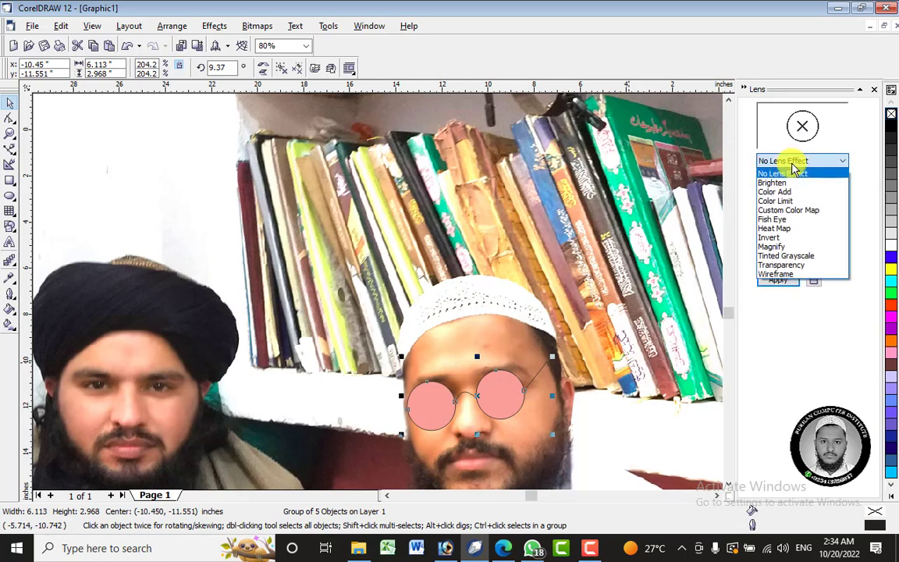
pyautogui.click(785, 265)
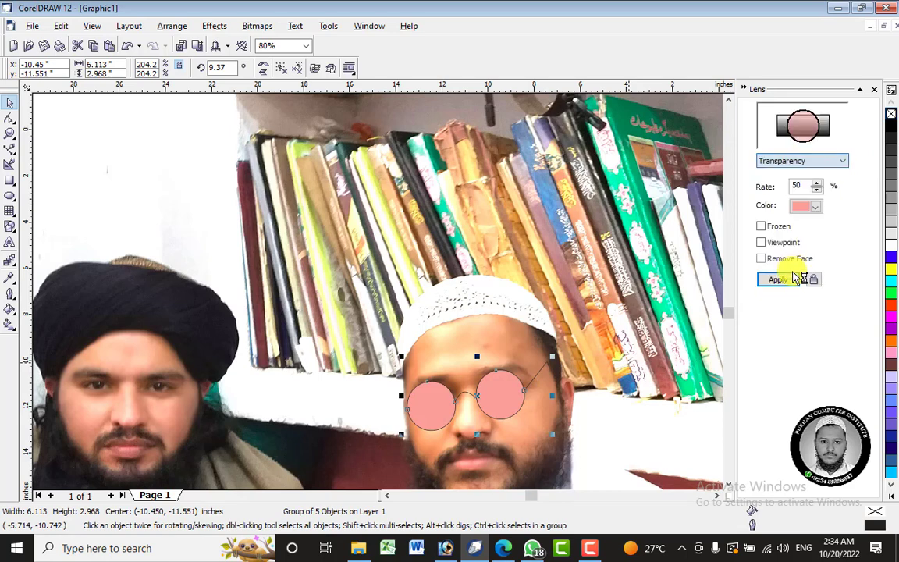
pyautogui.click(792, 279)
pyautogui.scroll(-5, 537, 260)
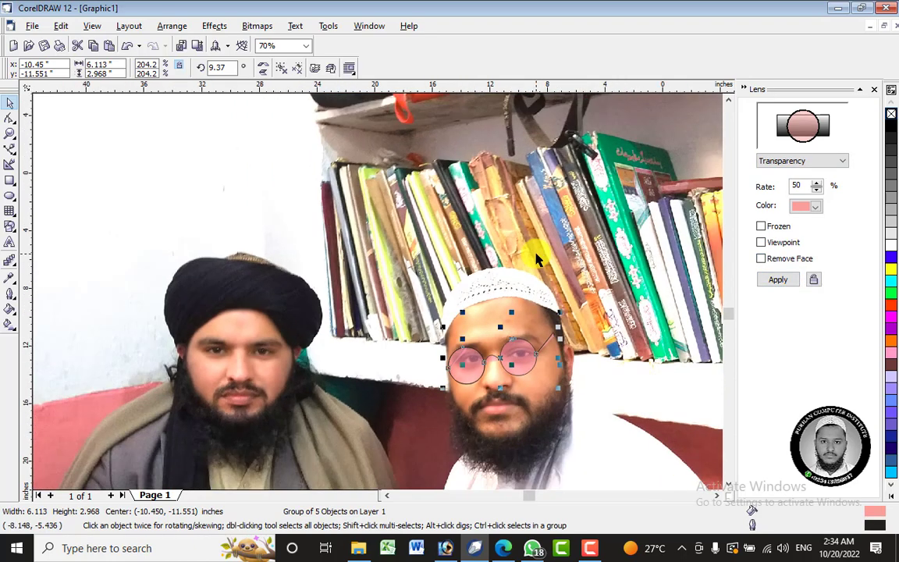